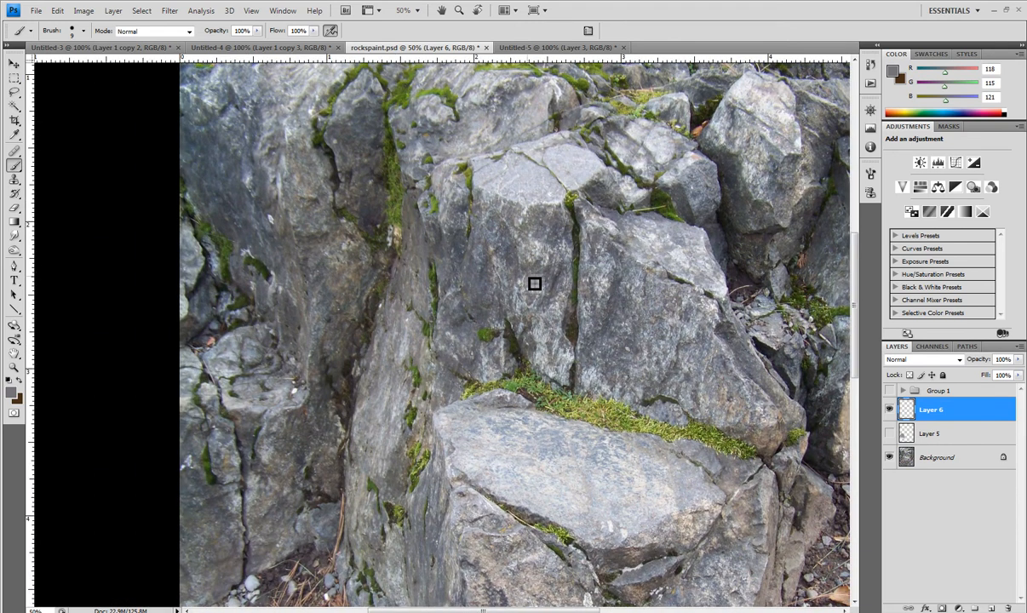
# Show Layer 5, which holds the flat gray rock shape beside the large rock, and compare it with the surrounding rocks.
pyautogui.moveTo(643, 181); pyautogui.dragTo(582, 263)
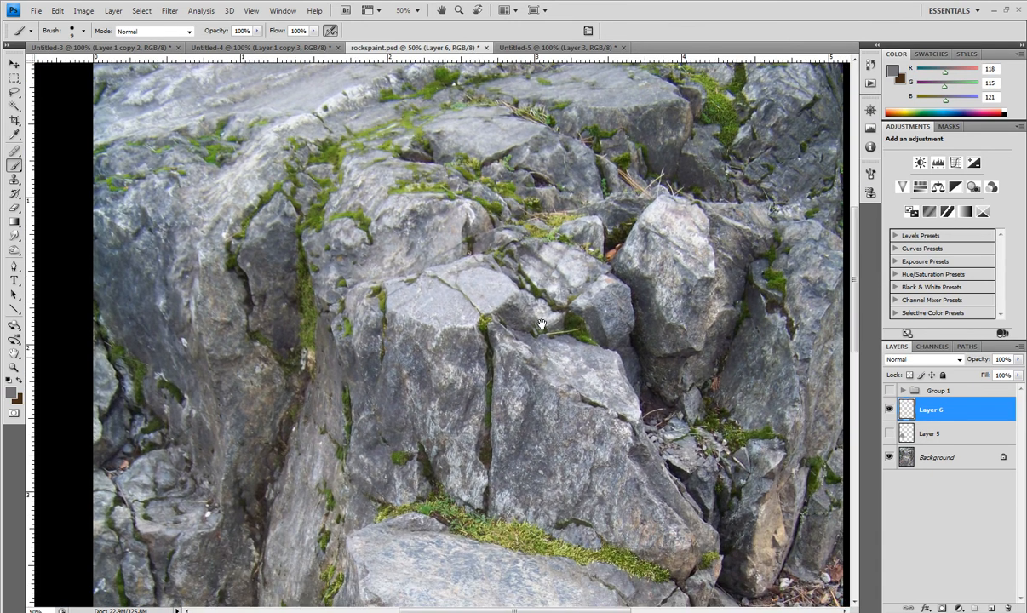
pyautogui.moveTo(541, 323); pyautogui.dragTo(516, 68)
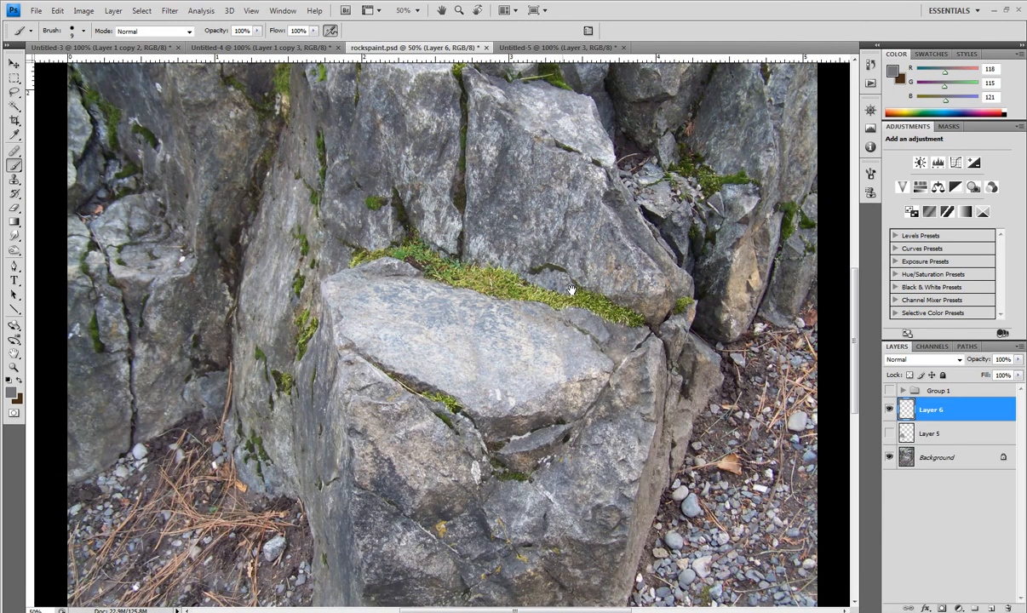
pyautogui.moveTo(571, 291); pyautogui.dragTo(593, 205)
pyautogui.moveTo(564, 291); pyautogui.dragTo(585, 193)
pyautogui.moveTo(573, 274); pyautogui.dragTo(590, 377)
pyautogui.moveTo(584, 313); pyautogui.dragTo(575, 303)
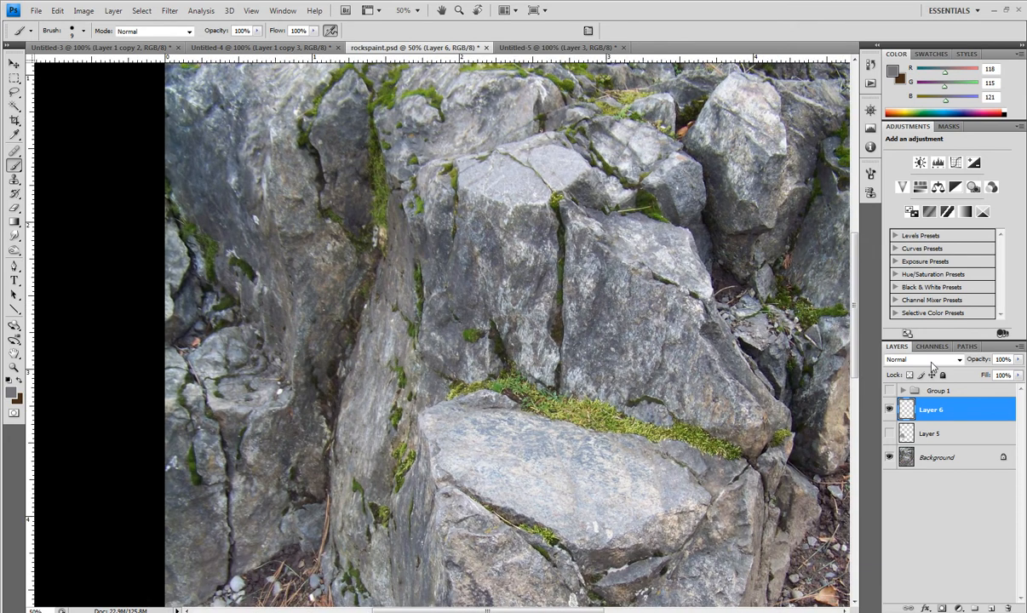
pyautogui.click(890, 435)
pyautogui.moveTo(430, 416)
pyautogui.mouseDown()
pyautogui.moveTo(484, 133)
pyautogui.moveTo(456, 110)
pyautogui.mouseUp()
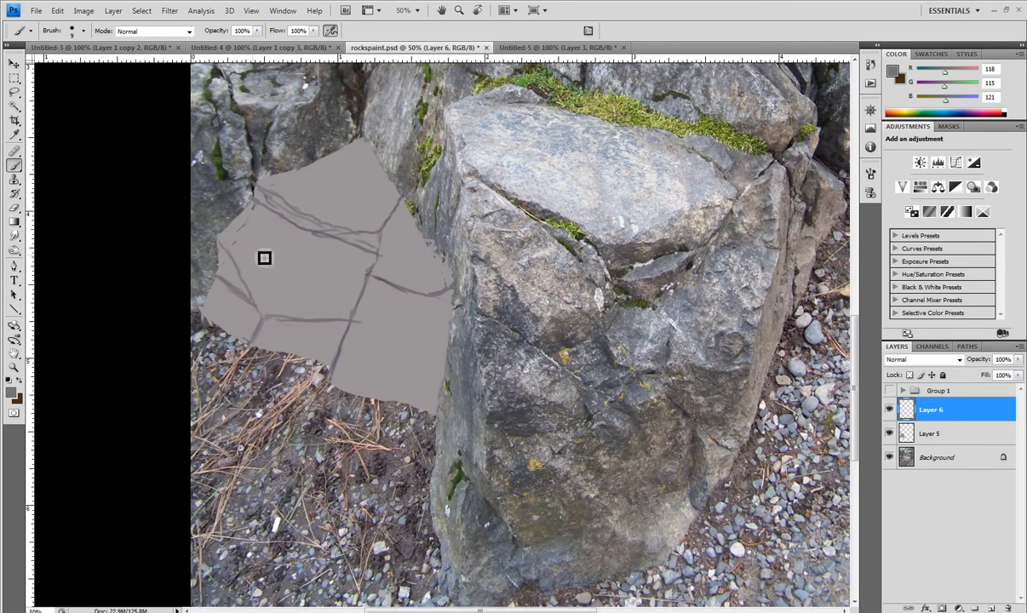
pyautogui.moveTo(521, 234)
pyautogui.mouseDown()
pyautogui.moveTo(466, 298)
pyautogui.moveTo(307, 385)
pyautogui.mouseUp()
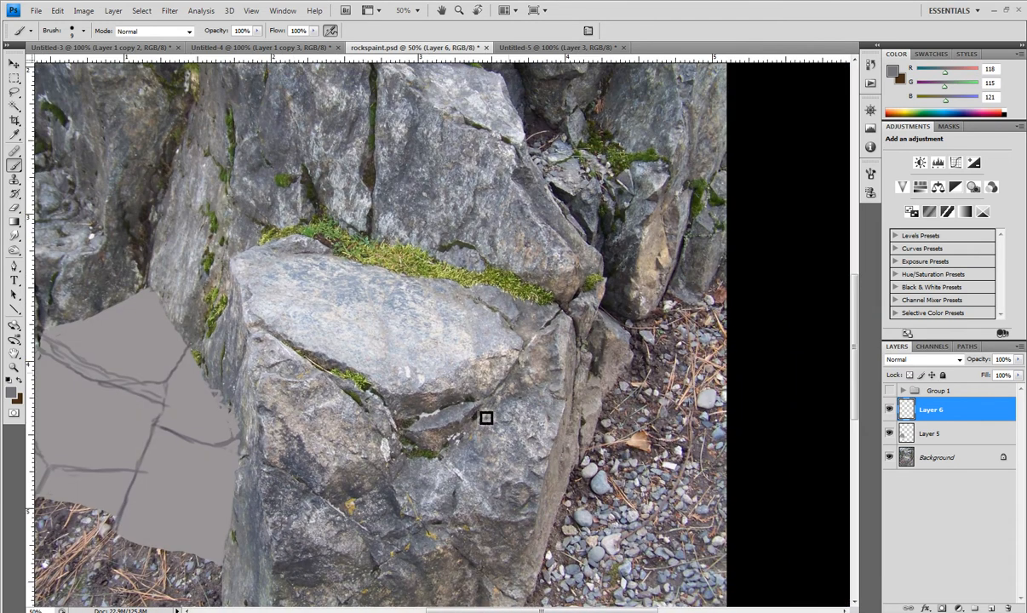
pyautogui.moveTo(370, 308)
pyautogui.mouseDown()
pyautogui.moveTo(658, 386)
pyautogui.moveTo(615, 350)
pyautogui.mouseUp()
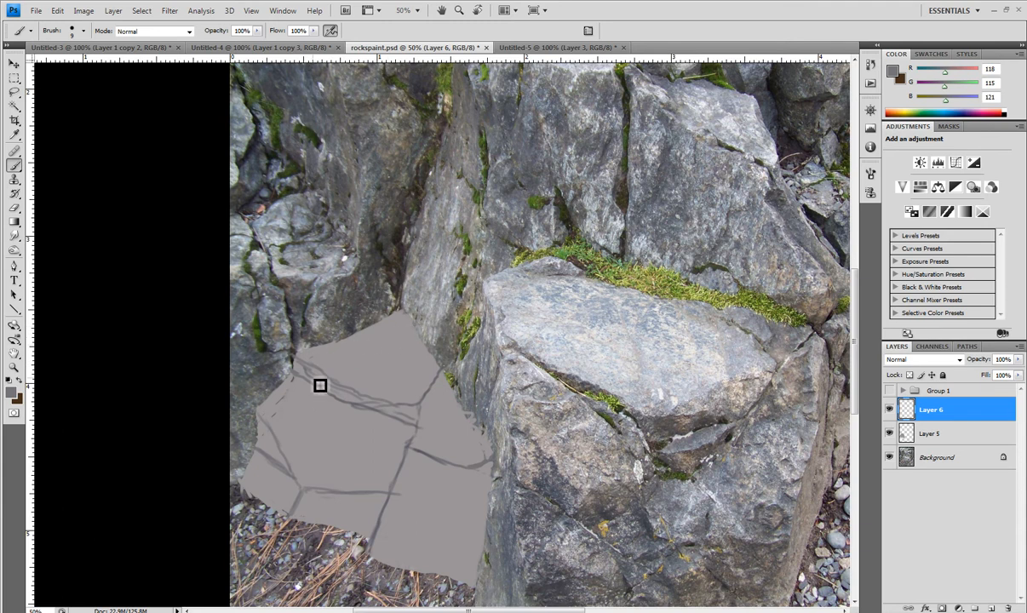
# Sample a light gray from the large rock's pale upper face as the brush color for Layer 6.
pyautogui.click(14, 366)
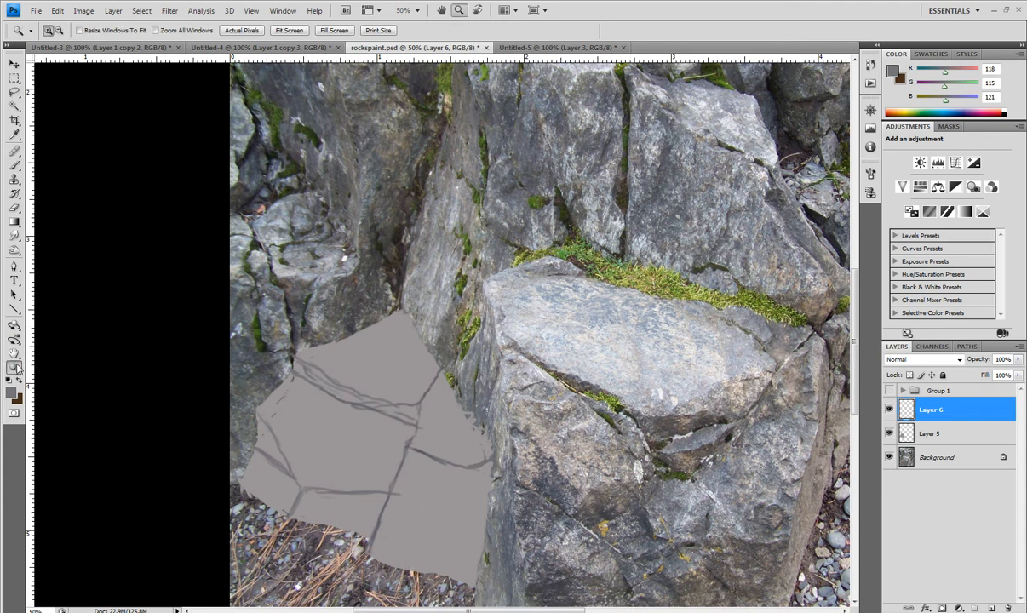
pyautogui.keyDown('alt'); pyautogui.click(443, 370); pyautogui.keyUp('alt')
pyautogui.keyDown('alt'); pyautogui.click(440, 384); pyautogui.keyUp('alt')
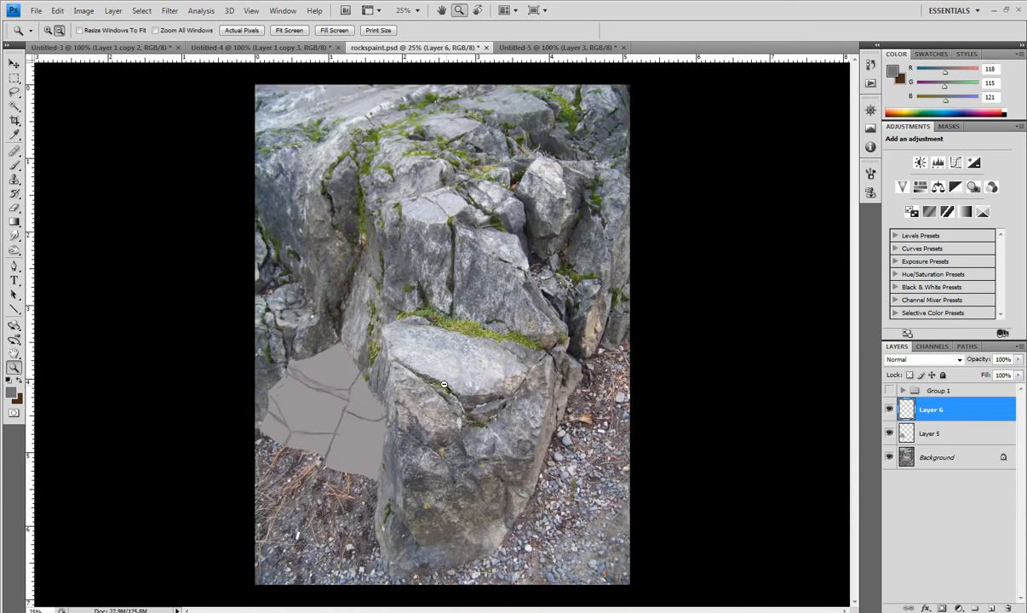
pyautogui.keyDown('alt'); pyautogui.click(427, 387); pyautogui.keyUp('alt')
pyautogui.keyDown('alt'); pyautogui.click(414, 391); pyautogui.keyUp('alt')
pyautogui.keyDown('alt'); pyautogui.click(400, 395); pyautogui.keyUp('alt')
pyautogui.keyDown('alt'); pyautogui.click(400, 395); pyautogui.keyUp('alt')
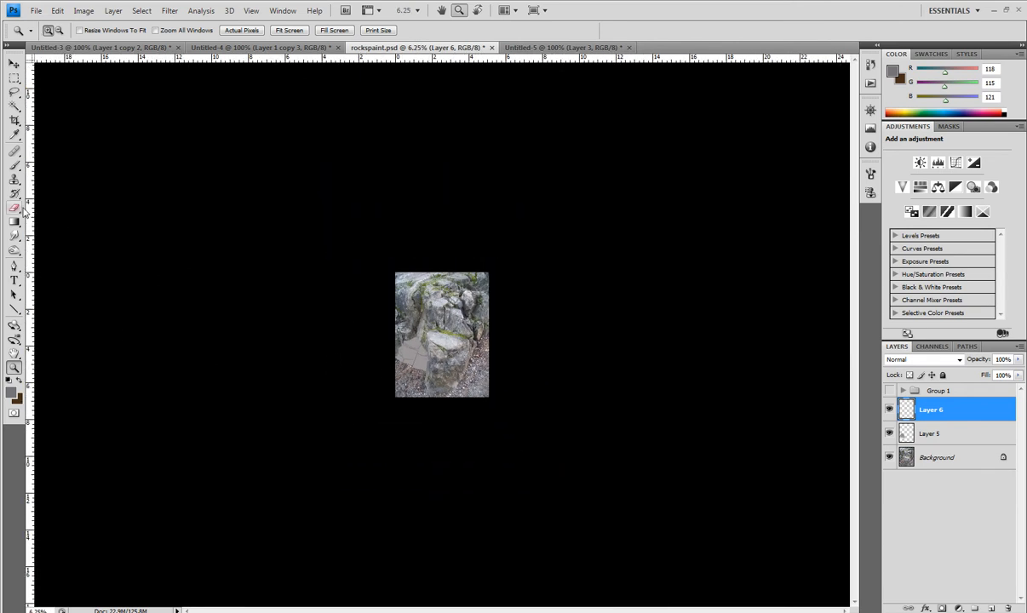
pyautogui.click(14, 165)
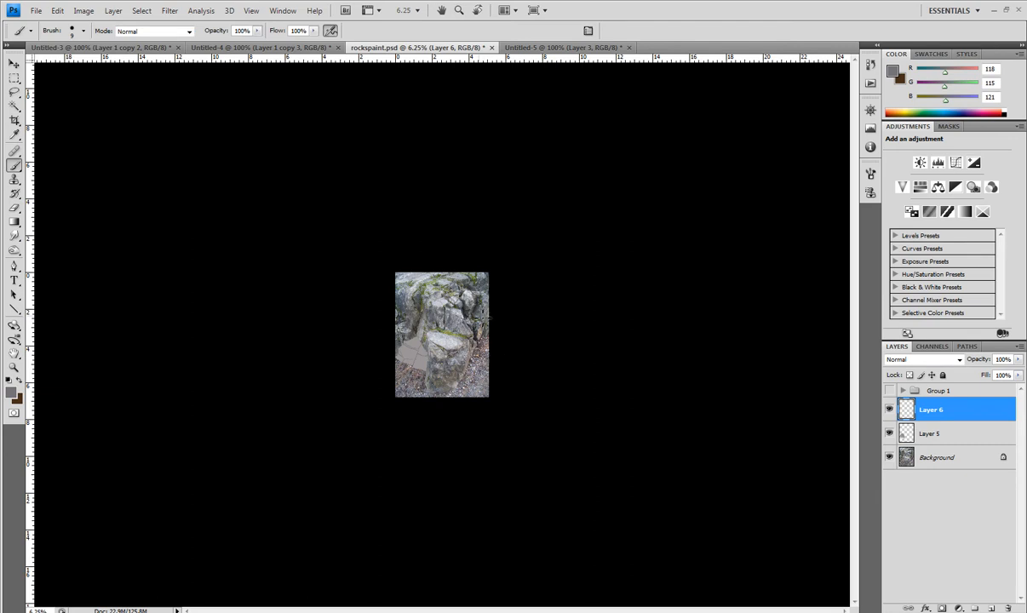
pyautogui.keyDown('alt'); pyautogui.click(440, 337); pyautogui.keyUp('alt')
pyautogui.keyDown('alt'); pyautogui.click(440, 337); pyautogui.keyUp('alt')
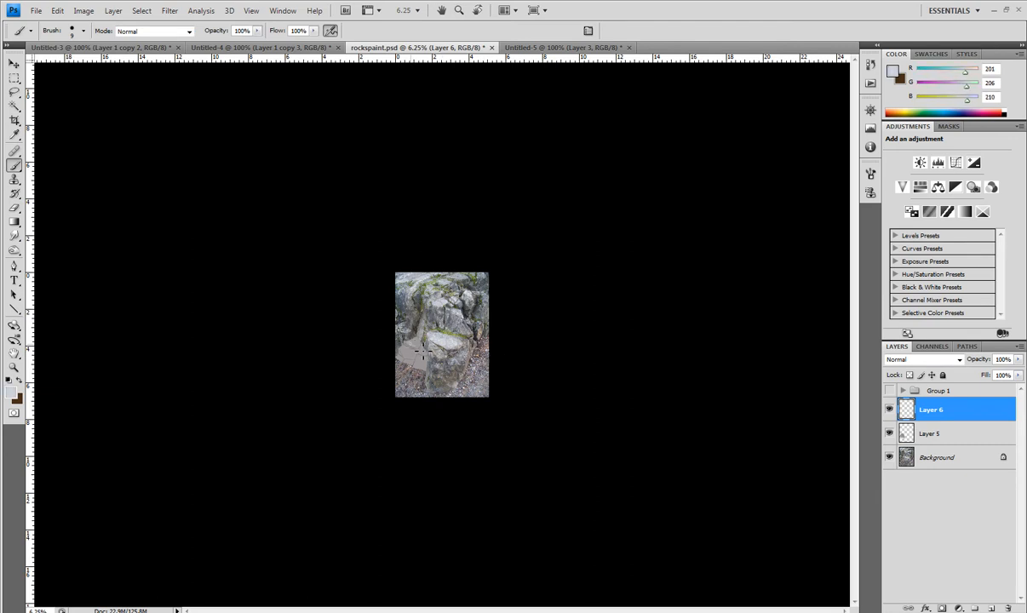
# Set the brush opacity to 41% and enlarge the brush to 90 px.
pyautogui.click(257, 30)
pyautogui.moveTo(247, 43); pyautogui.dragTo(221, 43)
pyautogui.click(390, 29)
pyautogui.press(']')
pyautogui.press(']')
pyautogui.press(']')
# Block in broad gray shading over the lower part of the flat rock shape with tones sampled from the large rock.
pyautogui.keyDown('alt'); pyautogui.click(460, 354); pyautogui.keyUp('alt')
pyautogui.moveTo(407, 370)
pyautogui.mouseDown()
pyautogui.moveTo(412, 355)
pyautogui.moveTo(417, 370)
pyautogui.mouseUp()
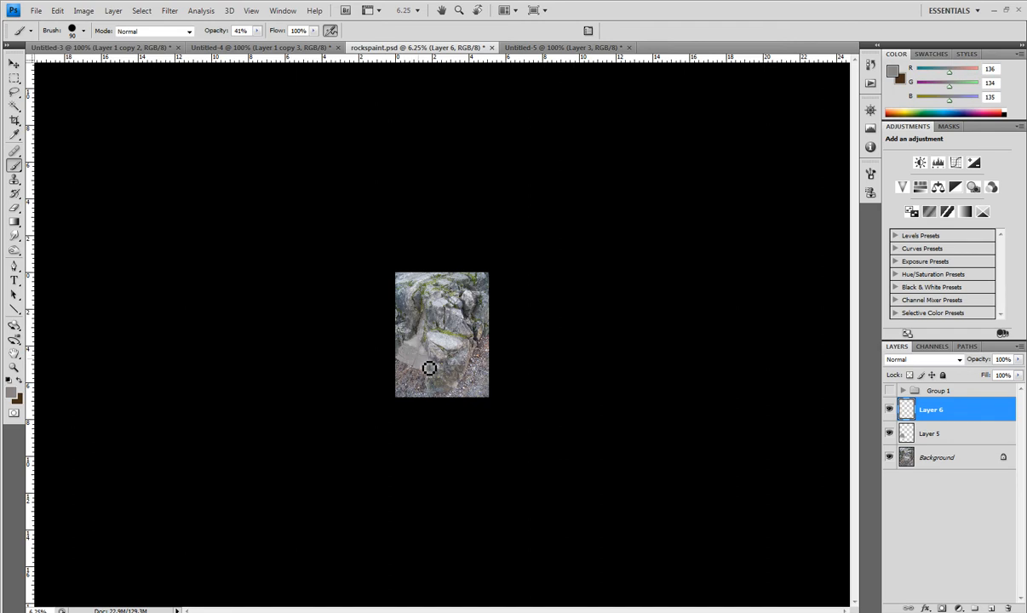
pyautogui.keyDown('alt'); pyautogui.click(429, 368); pyautogui.keyUp('alt')
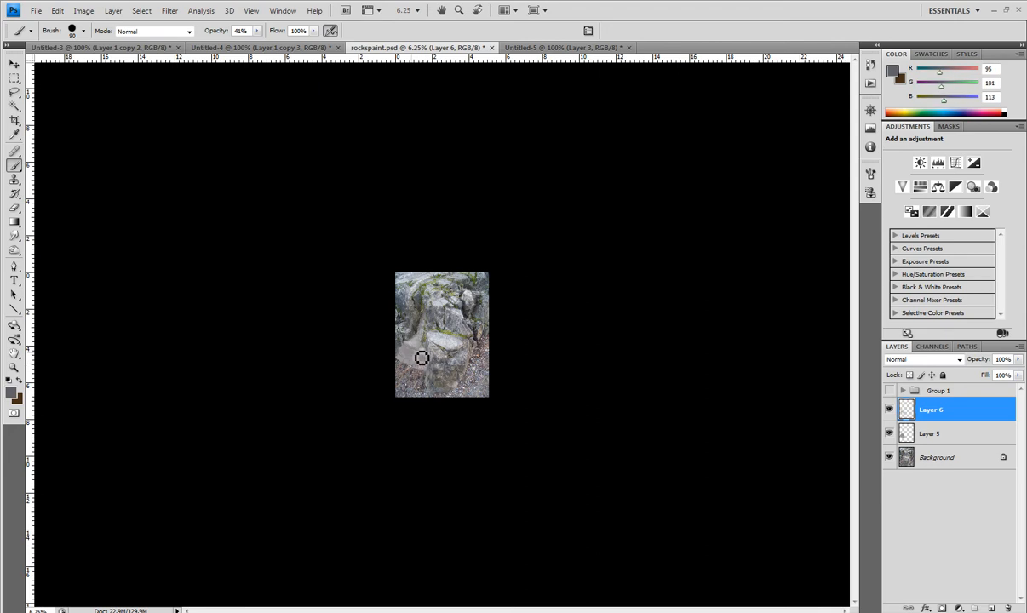
pyautogui.moveTo(417, 363)
pyautogui.mouseDown()
pyautogui.moveTo(413, 356)
pyautogui.moveTo(417, 370)
pyautogui.moveTo(405, 367)
pyautogui.moveTo(417, 360)
pyautogui.mouseUp()
# Reduce the brush to 25 px and paint dark crevices, mid-tones and light faces on the gray shape with sampled rock colors.
pyautogui.keyDown('alt'); pyautogui.click(417, 338); pyautogui.keyUp('alt')
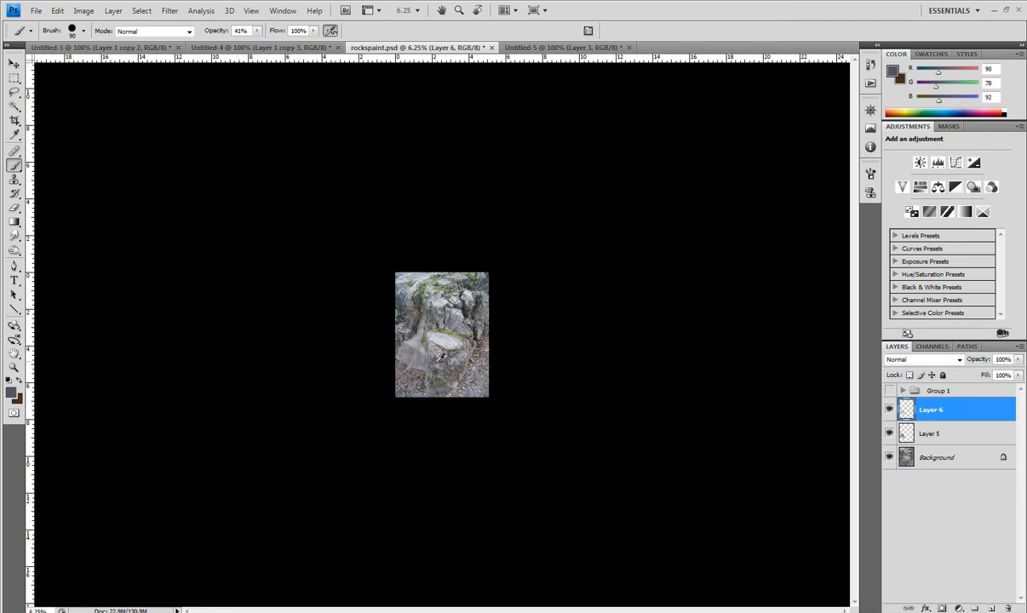
pyautogui.press('[')
pyautogui.press('[')
pyautogui.press('[')
pyautogui.keyDown('alt'); pyautogui.click(421, 361); pyautogui.keyUp('alt')
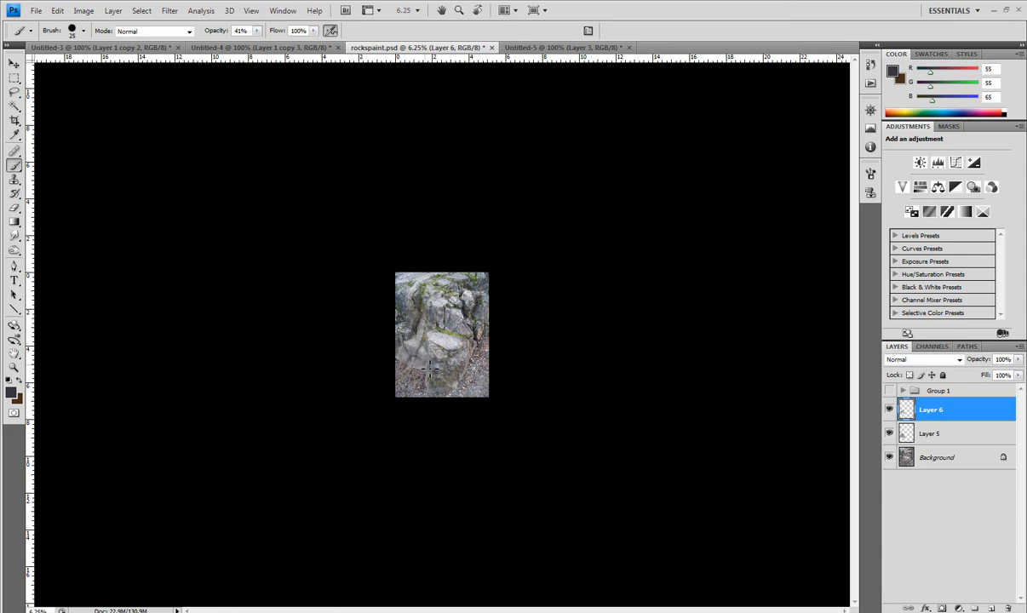
pyautogui.keyDown('alt'); pyautogui.click(420, 362); pyautogui.keyUp('alt')
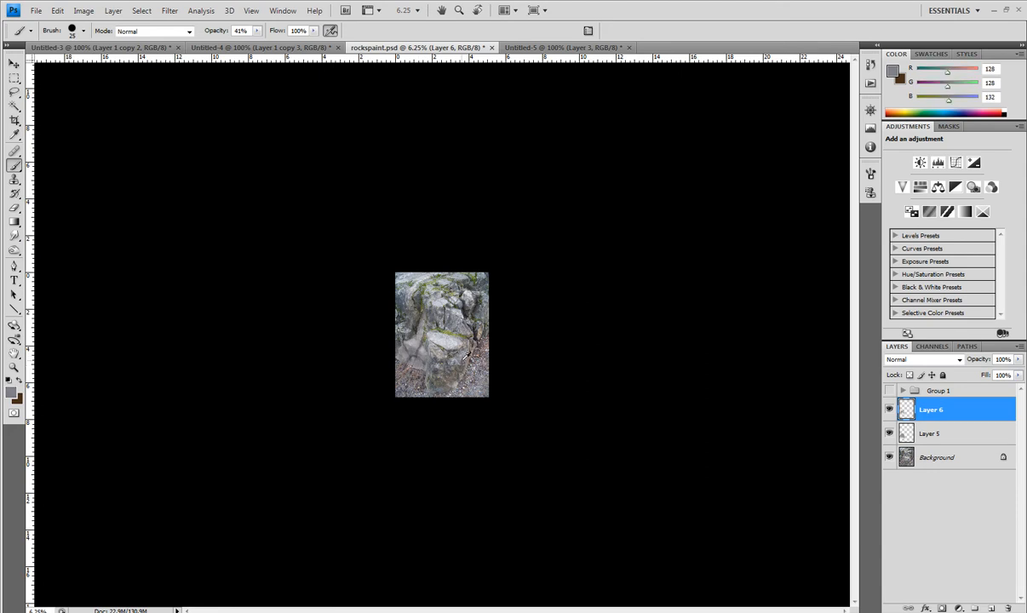
pyautogui.keyDown('alt'); pyautogui.click(420, 373); pyautogui.keyUp('alt')
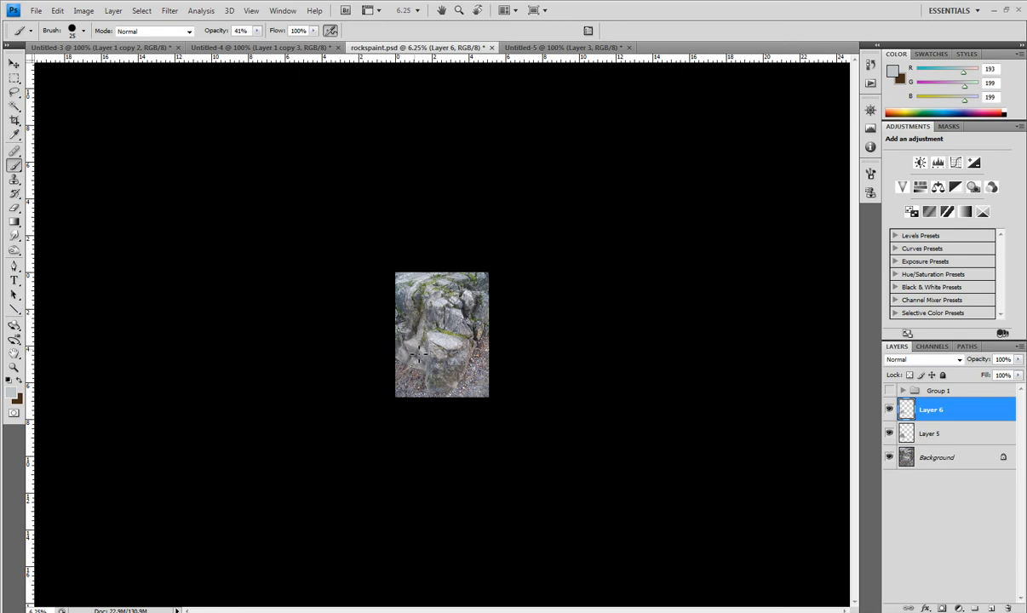
# Deepen the shadows along the new rocks' lower and outer edges with dark grays sampled from nearby rock.
pyautogui.keyDown('alt'); pyautogui.click(421, 358); pyautogui.keyUp('alt')
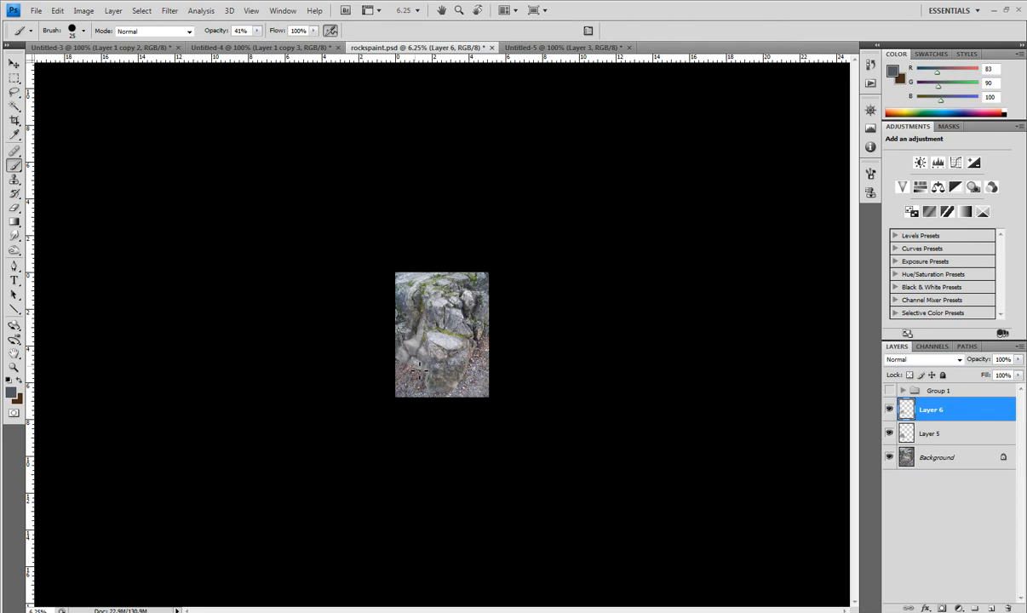
pyautogui.keyDown('alt'); pyautogui.click(422, 362); pyautogui.keyUp('alt')
pyautogui.keyDown('alt'); pyautogui.click(423, 366); pyautogui.keyUp('alt')
pyautogui.keyDown('alt'); pyautogui.click(404, 358); pyautogui.keyUp('alt')
pyautogui.keyDown('alt'); pyautogui.click(413, 316); pyautogui.keyUp('alt')
pyautogui.keyDown('alt'); pyautogui.click(399, 337); pyautogui.keyUp('alt')
pyautogui.keyDown('alt'); pyautogui.click(399, 337); pyautogui.keyUp('alt')
pyautogui.press('alt')
# Paint mid-gray shading on the new rock face beside the large rock with a freshly sampled tone.
pyautogui.click(14, 366)
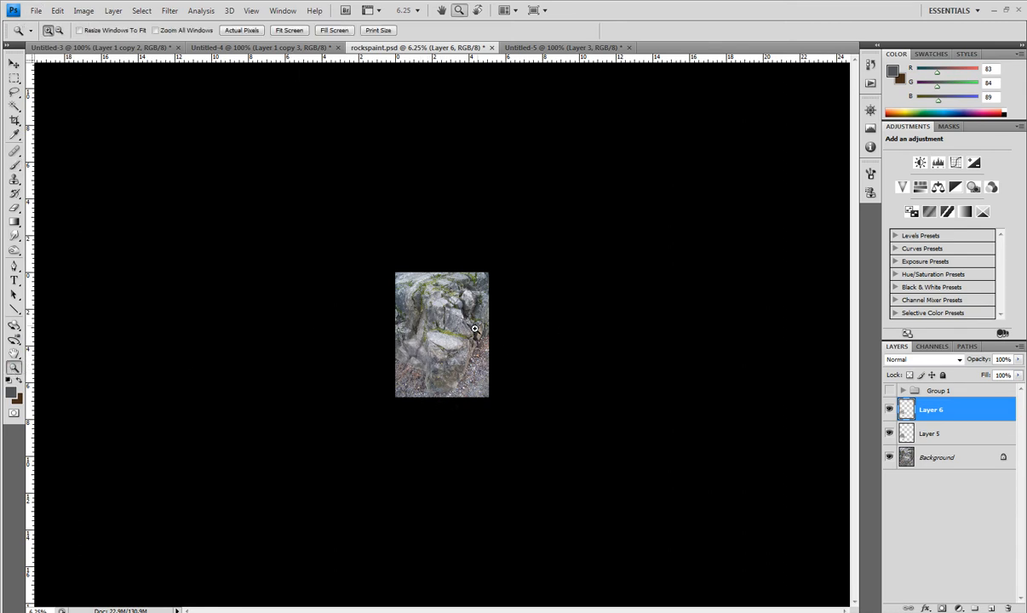
pyautogui.click(429, 330)
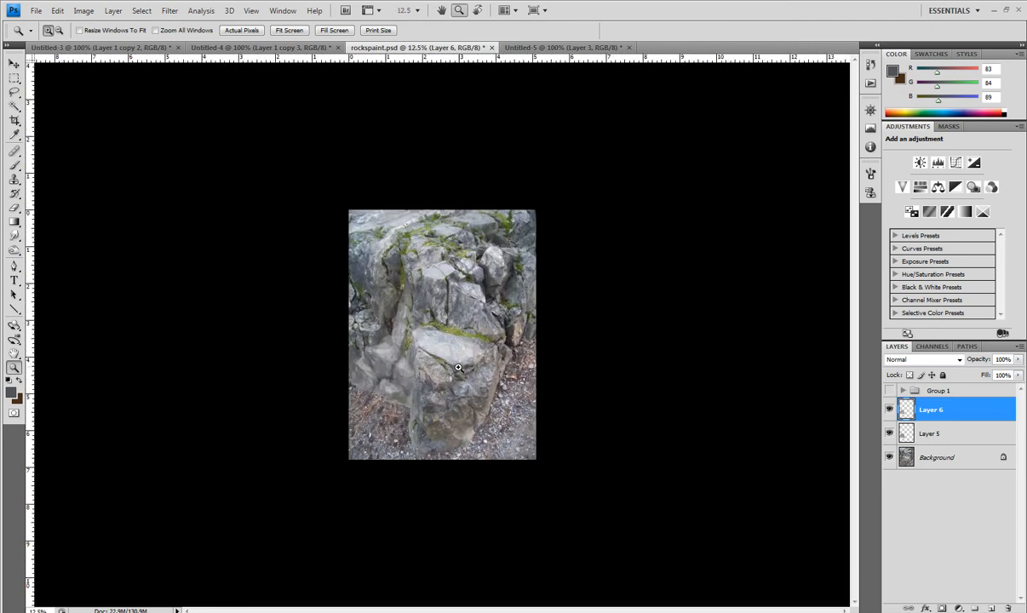
pyautogui.click(13, 165)
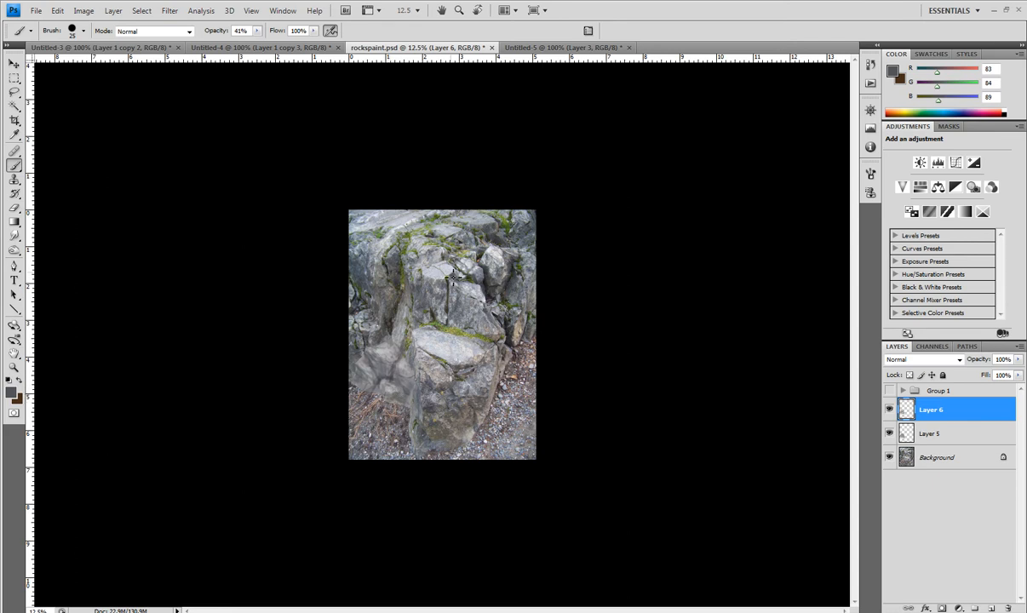
pyautogui.keyDown('alt'); pyautogui.click(459, 304); pyautogui.keyUp('alt')
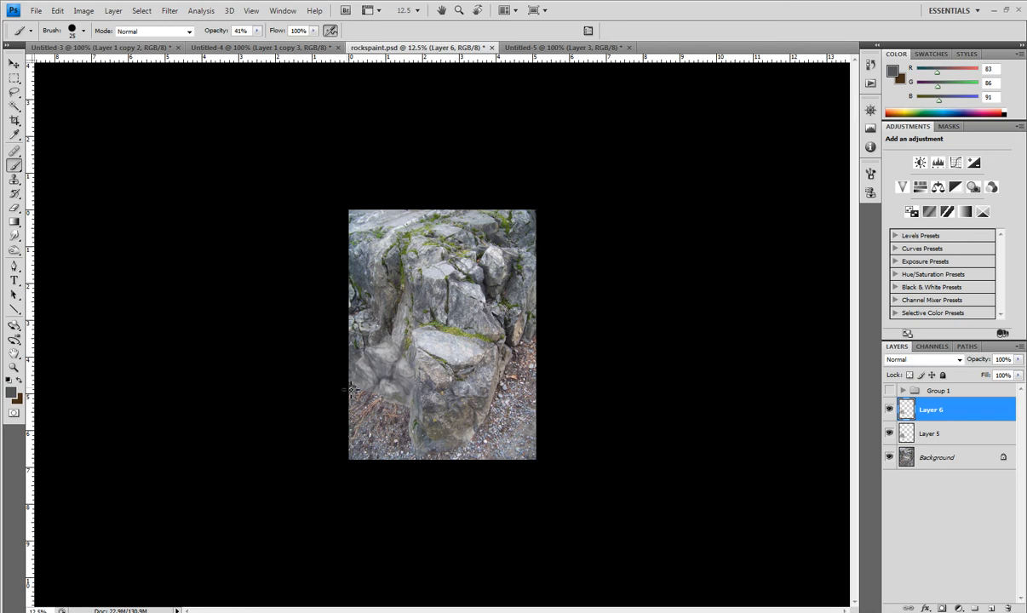
pyautogui.keyDown('alt'); pyautogui.click(399, 374); pyautogui.keyUp('alt')
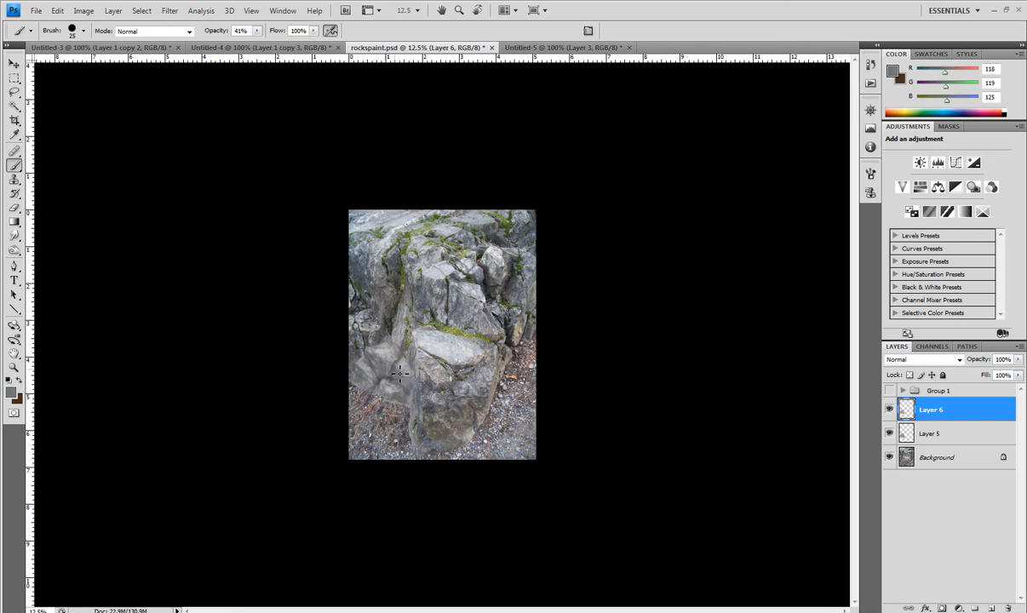
pyautogui.moveTo(397, 381)
pyautogui.mouseDown()
pyautogui.moveTo(377, 366)
pyautogui.moveTo(397, 365)
pyautogui.mouseUp()
# Paint light gray highlights across the upper faces of the new rocks with a sampled highlight color.
pyautogui.keyDown('alt'); pyautogui.click(379, 357); pyautogui.keyUp('alt')
pyautogui.moveTo(358, 341)
pyautogui.mouseDown()
pyautogui.moveTo(353, 330)
pyautogui.moveTo(380, 330)
pyautogui.moveTo(365, 342)
pyautogui.moveTo(378, 359)
pyautogui.mouseUp()
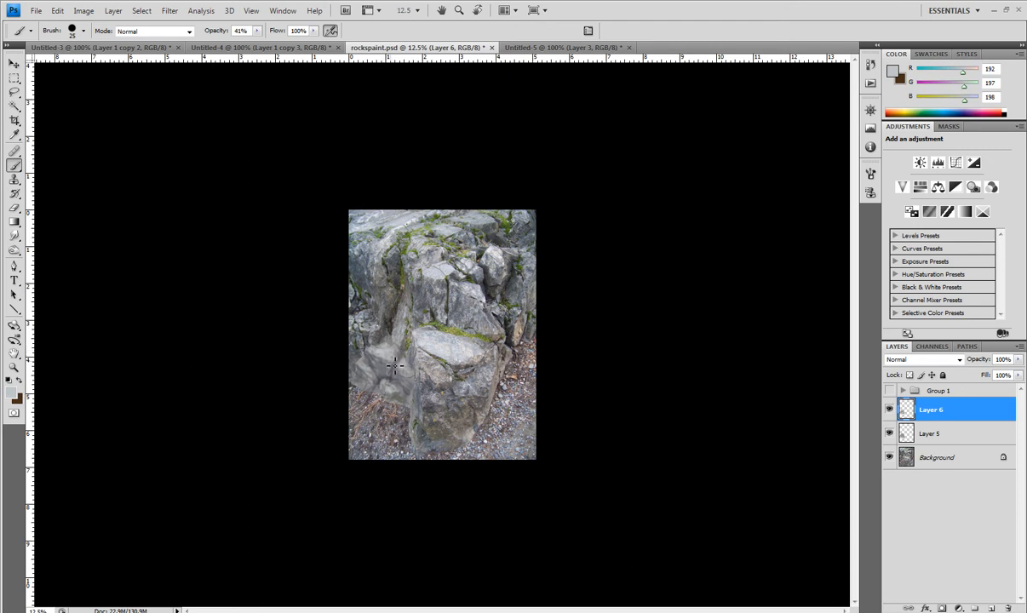
pyautogui.moveTo(395, 356)
pyautogui.mouseDown()
pyautogui.moveTo(389, 368)
pyautogui.moveTo(393, 355)
pyautogui.moveTo(402, 381)
pyautogui.moveTo(387, 391)
pyautogui.moveTo(367, 371)
pyautogui.moveTo(395, 398)
pyautogui.mouseUp()
# Define the gaps and bottom edge of the new rocks with sampled dark gray, muted purple and mid-gray tones.
pyautogui.keyDown('alt'); pyautogui.click(386, 368); pyautogui.keyUp('alt')
pyautogui.keyDown('alt'); pyautogui.click(354, 347); pyautogui.keyUp('alt')
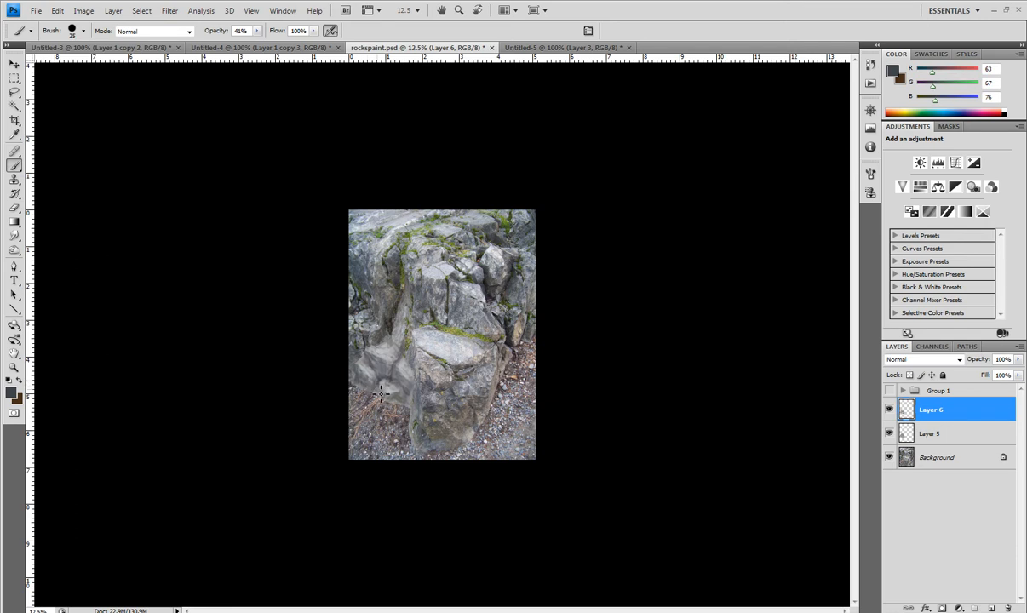
pyautogui.keyDown('alt'); pyautogui.click(354, 370); pyautogui.keyUp('alt')
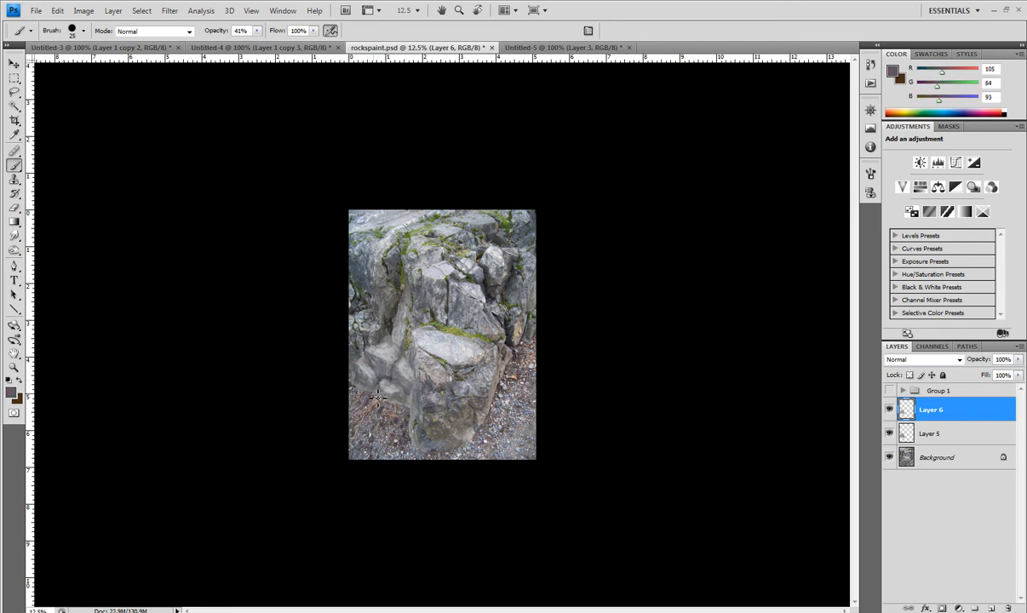
pyautogui.keyDown('alt'); pyautogui.click(400, 387); pyautogui.keyUp('alt')
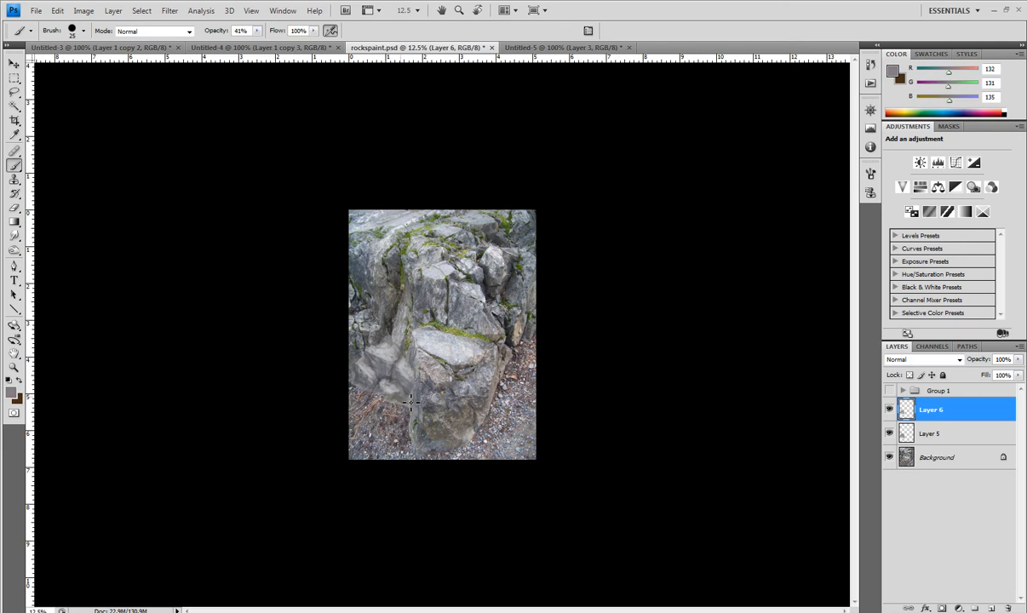
# Blend the seam between the new rocks and the large rock's base with colors sampled from its lower face.
pyautogui.keyDown('alt'); pyautogui.click(423, 399); pyautogui.keyUp('alt')
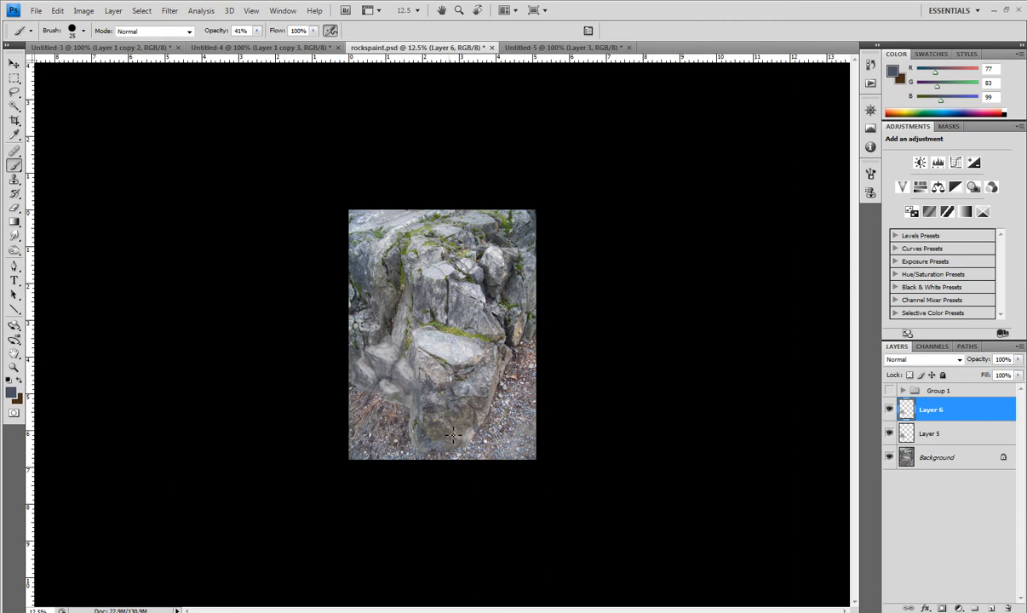
pyautogui.keyDown('alt'); pyautogui.click(417, 404); pyautogui.keyUp('alt')
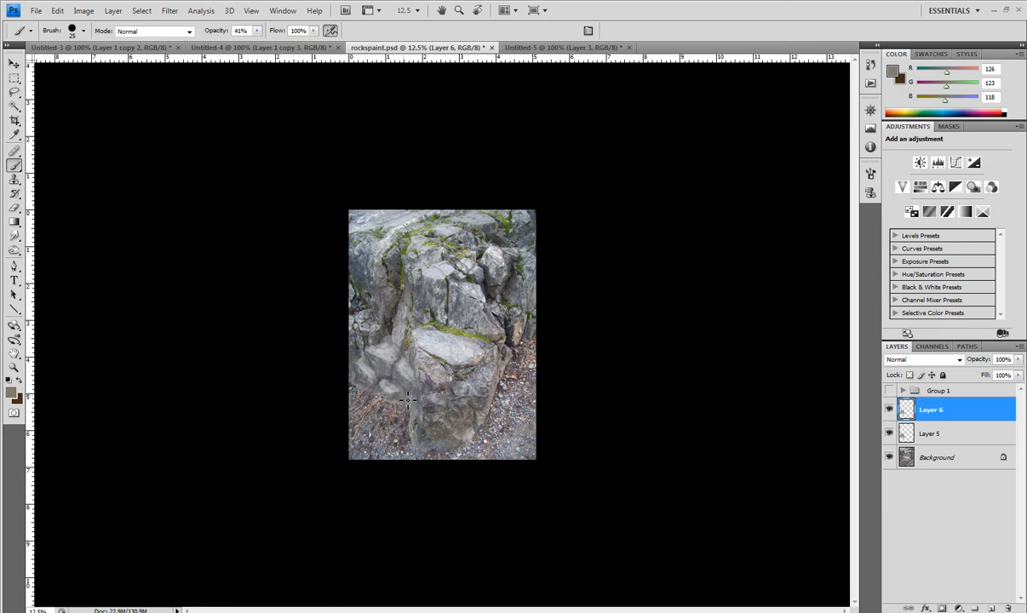
pyautogui.keyDown('alt'); pyautogui.click(413, 390); pyautogui.keyUp('alt')
pyautogui.keyDown('alt'); pyautogui.click(431, 410); pyautogui.keyUp('alt')
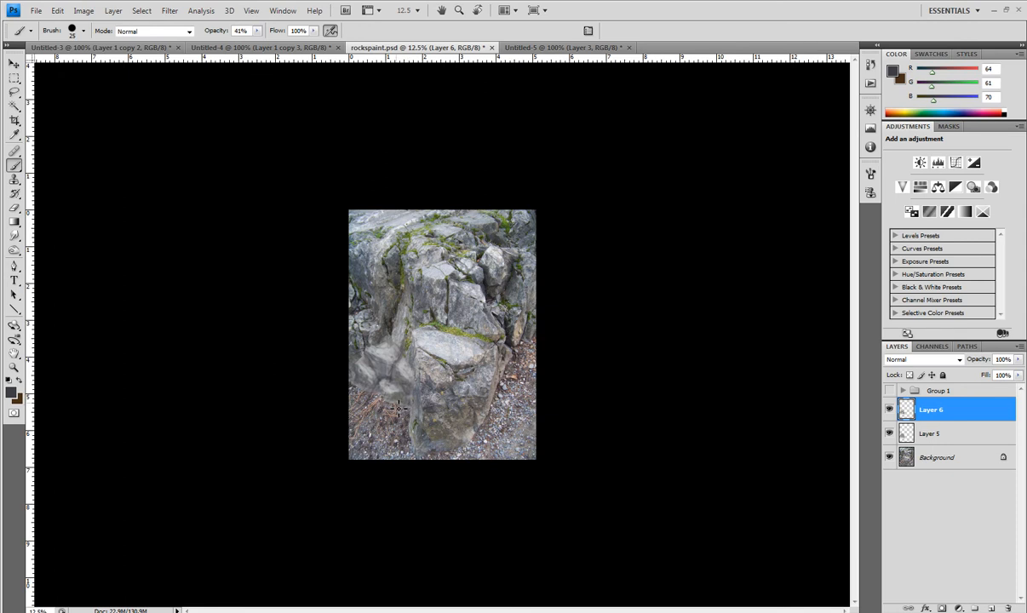
# Reduce the brush to 15 px and add fine bright highlights to the new rocks with sampled pale grays.
pyautogui.press('[')
pyautogui.keyDown('alt'); pyautogui.click(425, 324); pyautogui.keyUp('alt')
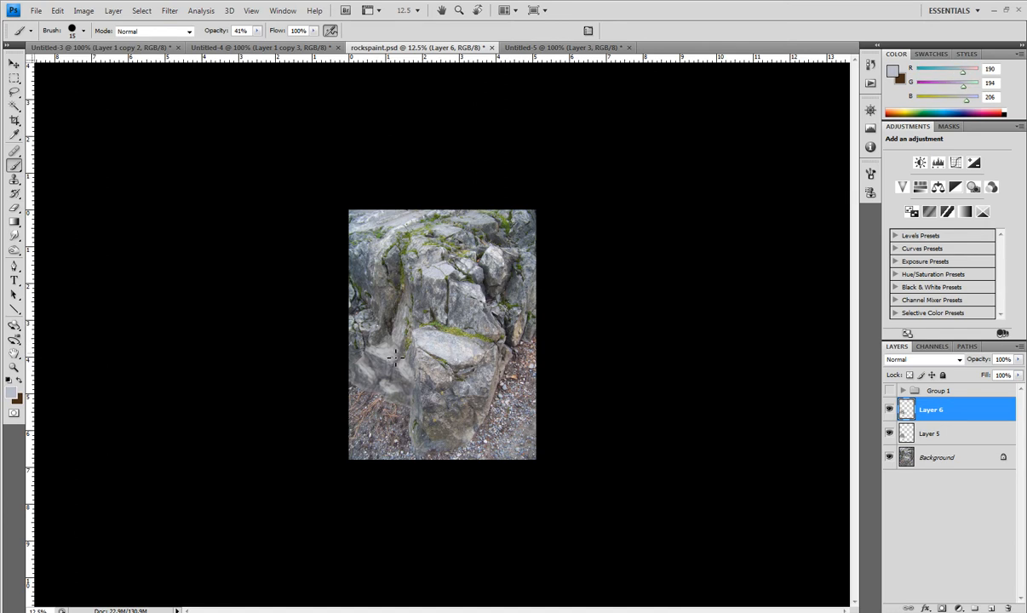
pyautogui.keyDown('alt'); pyautogui.click(426, 343); pyautogui.keyUp('alt')
pyautogui.keyDown('alt'); pyautogui.click(425, 343); pyautogui.keyUp('alt')
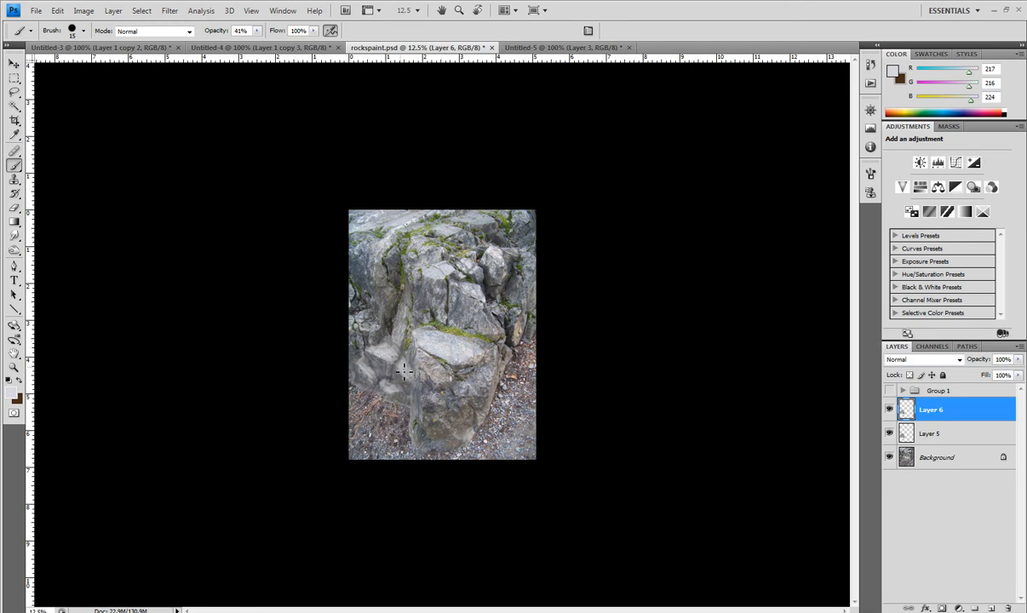
# Refine the shading of the new rocks nearest the large rock with sampled warm gray, mid-gray and dark blue-gray tones.
pyautogui.keyDown('alt'); pyautogui.click(409, 384); pyautogui.keyUp('alt')
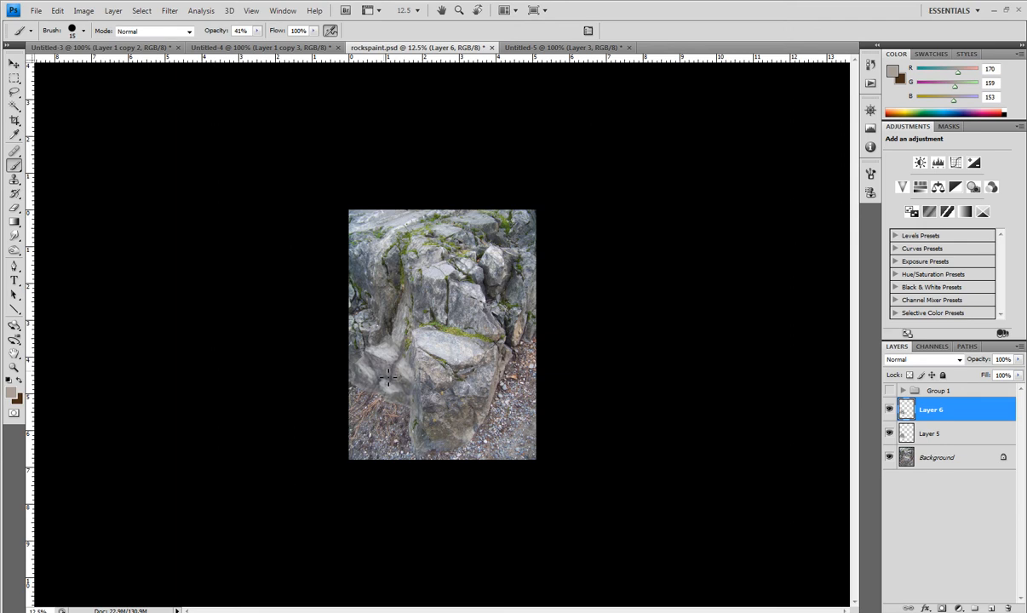
pyautogui.keyDown('alt'); pyautogui.click(410, 368); pyautogui.keyUp('alt')
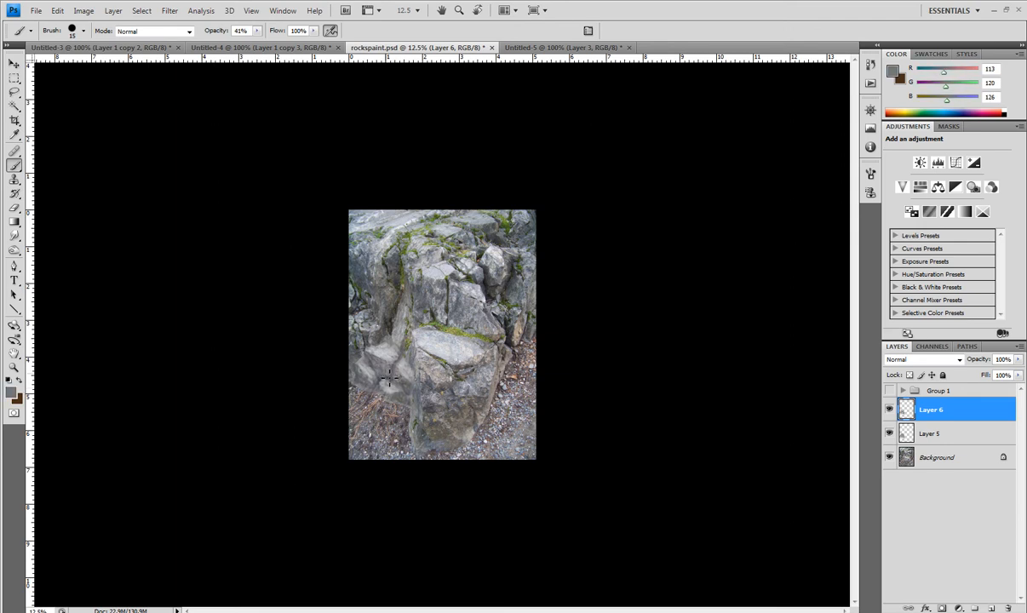
pyautogui.keyDown('alt'); pyautogui.click(403, 385); pyautogui.keyUp('alt')
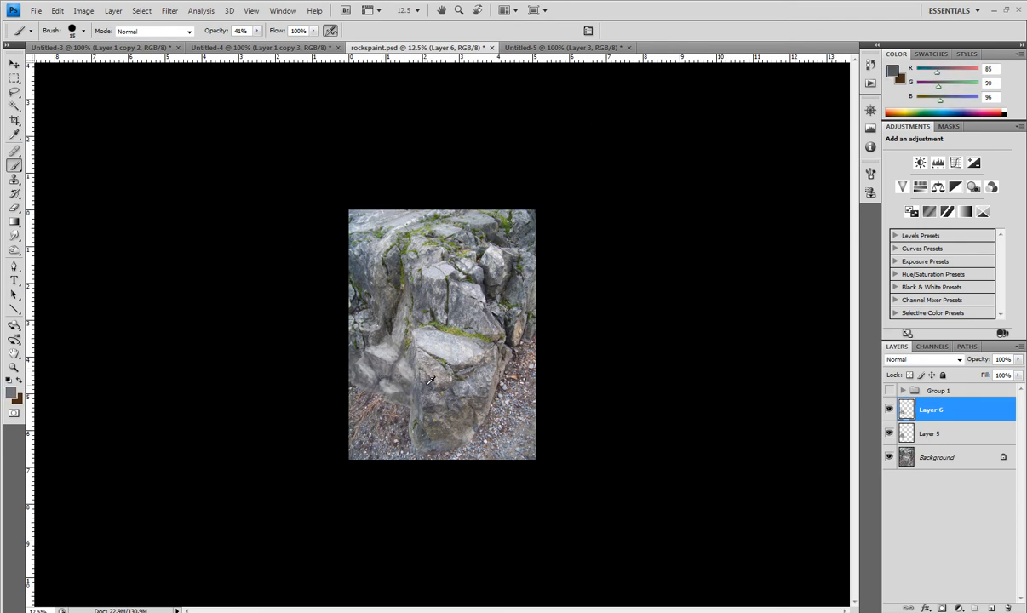
pyautogui.keyDown('alt'); pyautogui.click(409, 397); pyautogui.keyUp('alt')
# Add brown, olive and yellowish tints along the seam and new rocks with colors sampled from the large rock's weathered face.
pyautogui.keyDown('alt'); pyautogui.click(444, 391); pyautogui.keyUp('alt')
pyautogui.keyDown('alt'); pyautogui.click(444, 390); pyautogui.keyUp('alt')
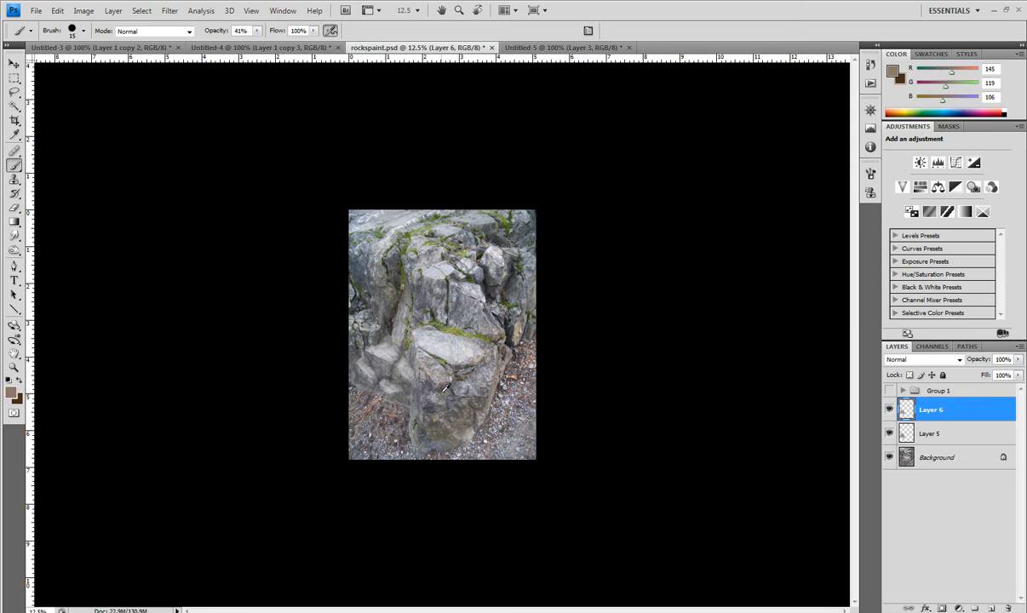
pyautogui.keyDown('alt'); pyautogui.click(443, 389); pyautogui.keyUp('alt')
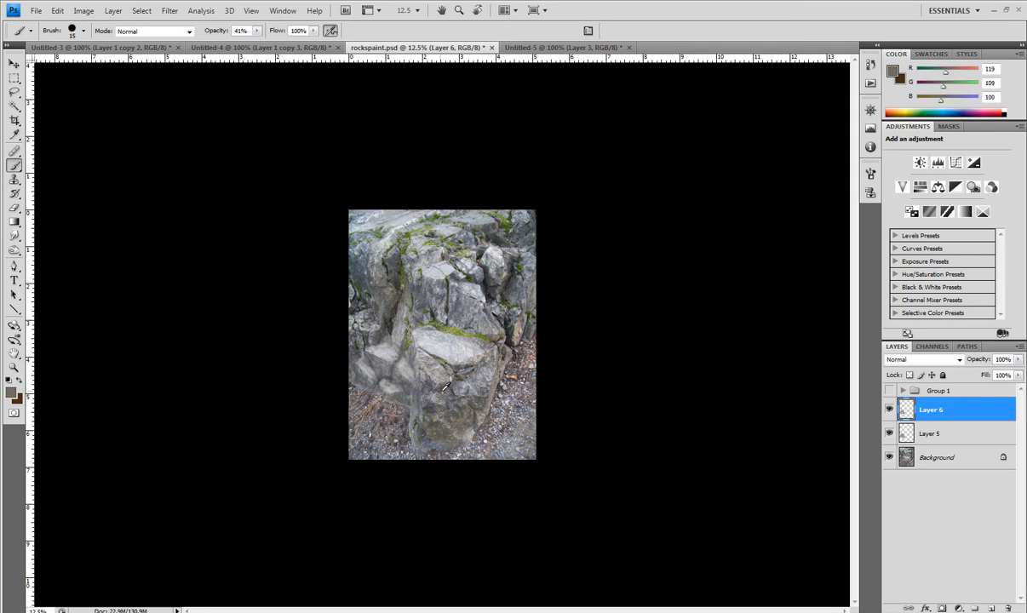
pyautogui.keyDown('alt'); pyautogui.click(414, 407); pyautogui.keyUp('alt')
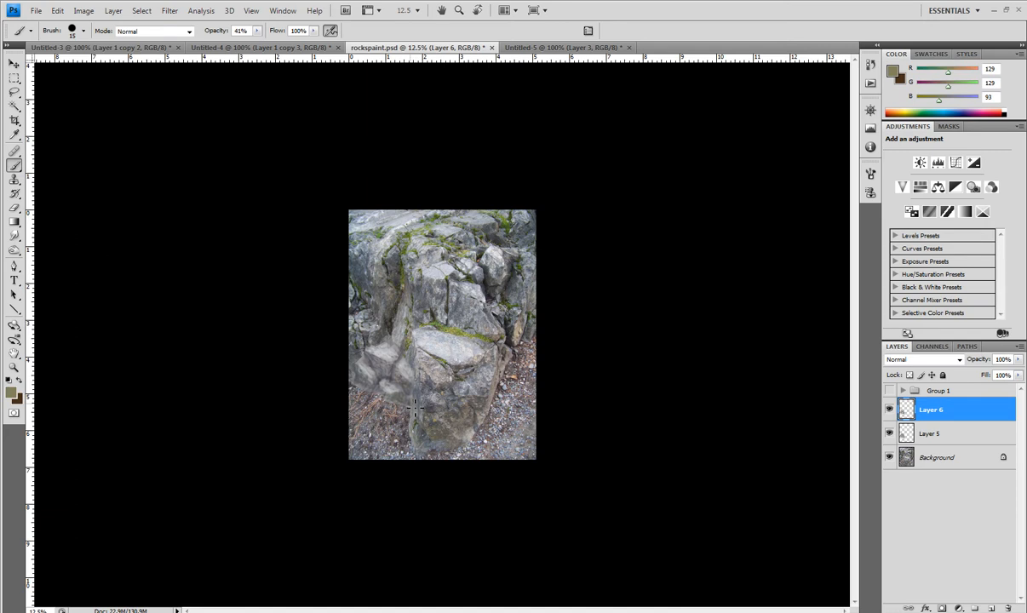
pyautogui.keyDown('alt'); pyautogui.click(420, 369); pyautogui.keyUp('alt')
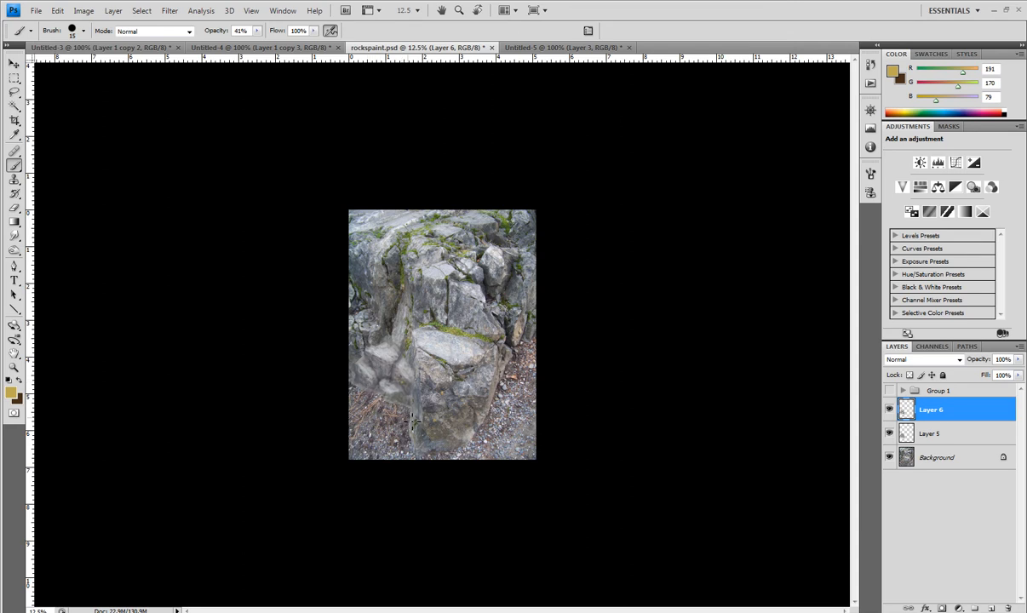
# Refine the faces and edges of the new rocks with neutral and dark grays sampled from the surrounding stone.
pyautogui.keyDown('alt'); pyautogui.click(405, 359); pyautogui.keyUp('alt')
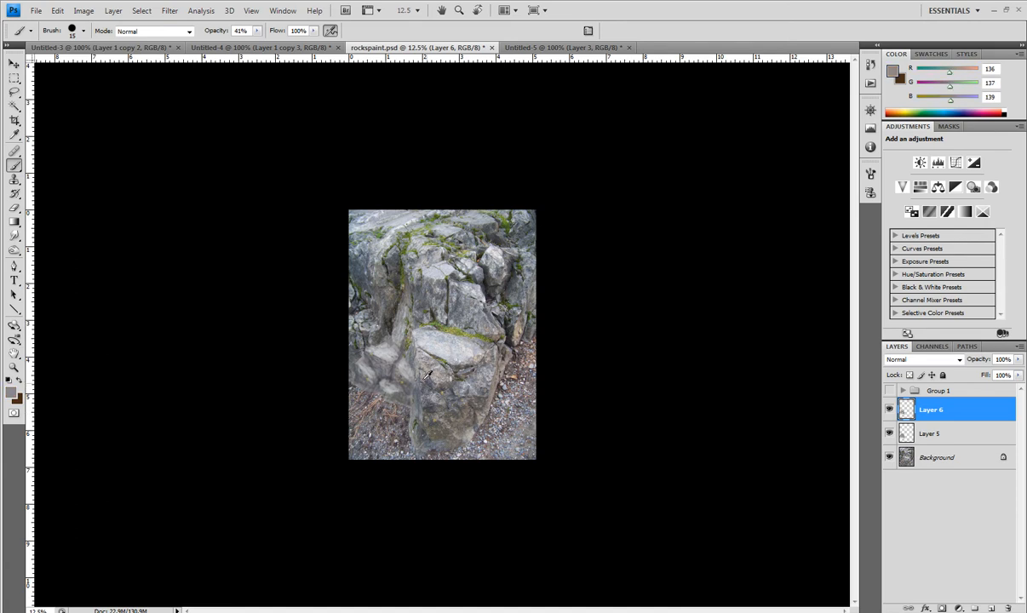
pyautogui.keyDown('alt'); pyautogui.click(405, 358); pyautogui.keyUp('alt')
pyautogui.keyDown('alt'); pyautogui.click(374, 380); pyautogui.keyUp('alt')
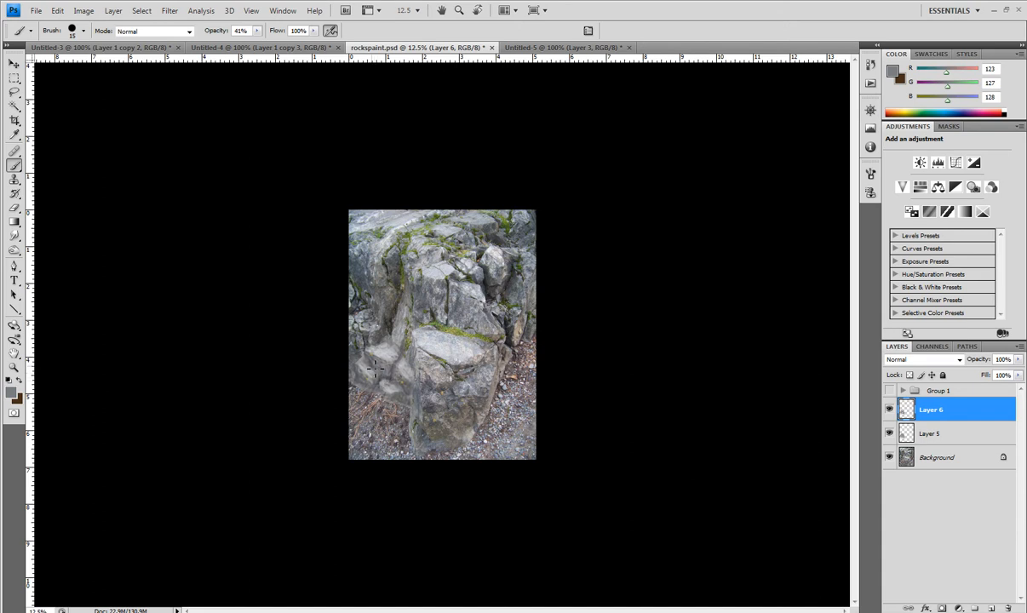
pyautogui.keyDown('alt'); pyautogui.click(371, 362); pyautogui.keyUp('alt')
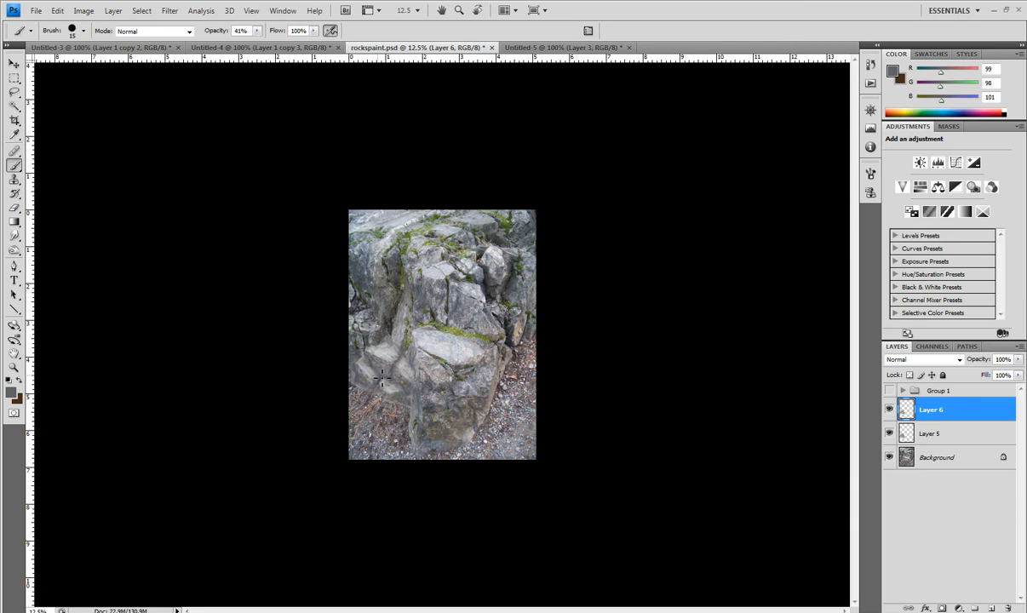
# Paint dark crevices and mossy accents among the new rocks with sampled near-black green and moss green, plus a pale blue-gray.
pyautogui.keyDown('alt'); pyautogui.click(385, 386); pyautogui.keyUp('alt')
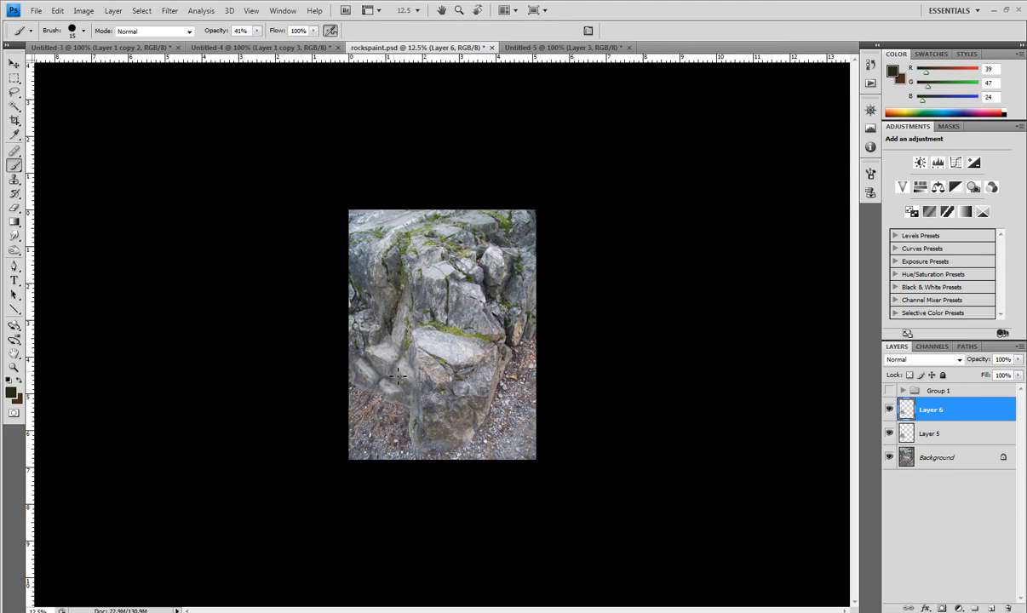
pyautogui.keyDown('alt'); pyautogui.click(404, 364); pyautogui.keyUp('alt')
pyautogui.keyDown('alt'); pyautogui.click(426, 304); pyautogui.keyUp('alt')
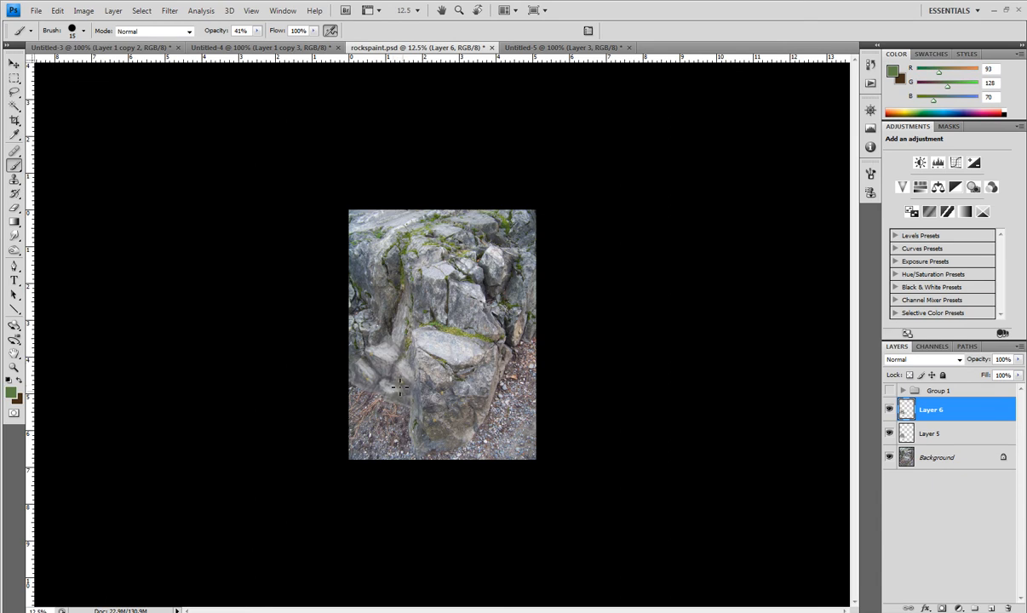
pyautogui.keyDown('alt'); pyautogui.click(433, 320); pyautogui.keyUp('alt')
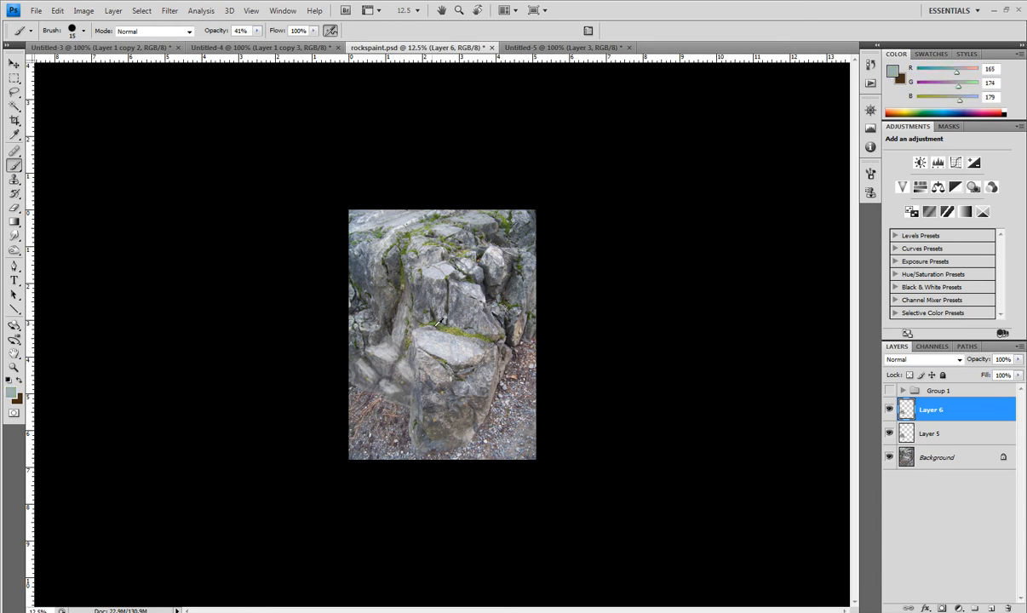
pyautogui.keyDown('alt'); pyautogui.click(407, 247); pyautogui.keyUp('alt')
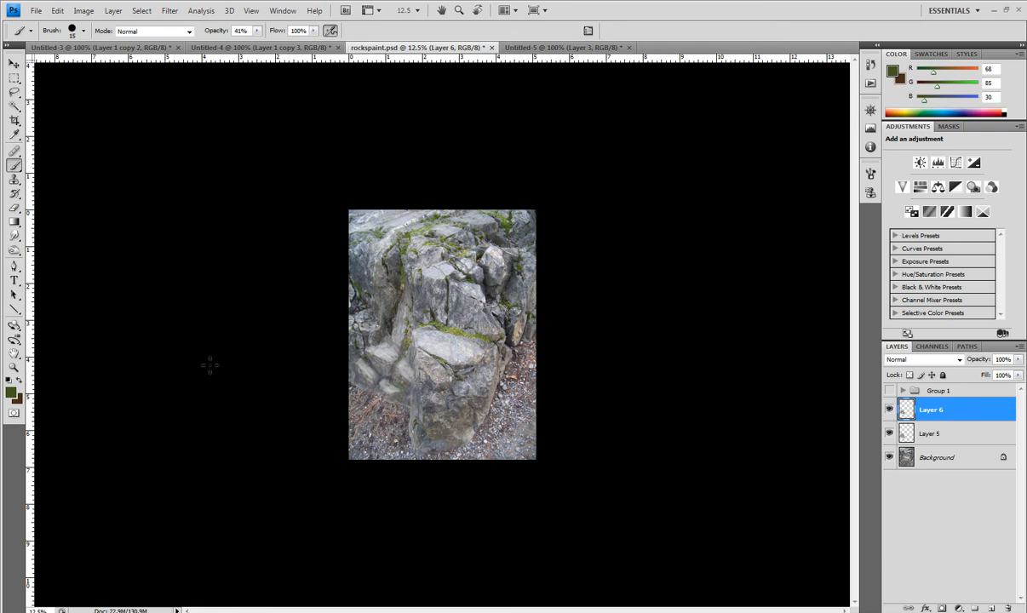
# Hide Layer 6 and Layer 5, and show Group 1 with Layer 4 copy, Layer 4, Layer 3 and Layer 2 copy.
pyautogui.click(14, 367)
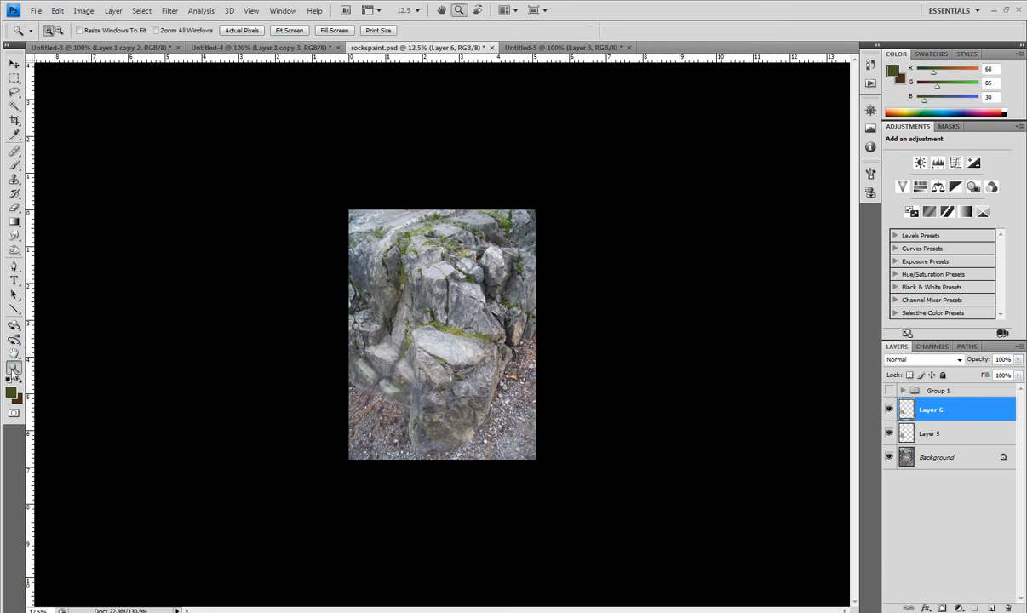
pyautogui.click(378, 359)
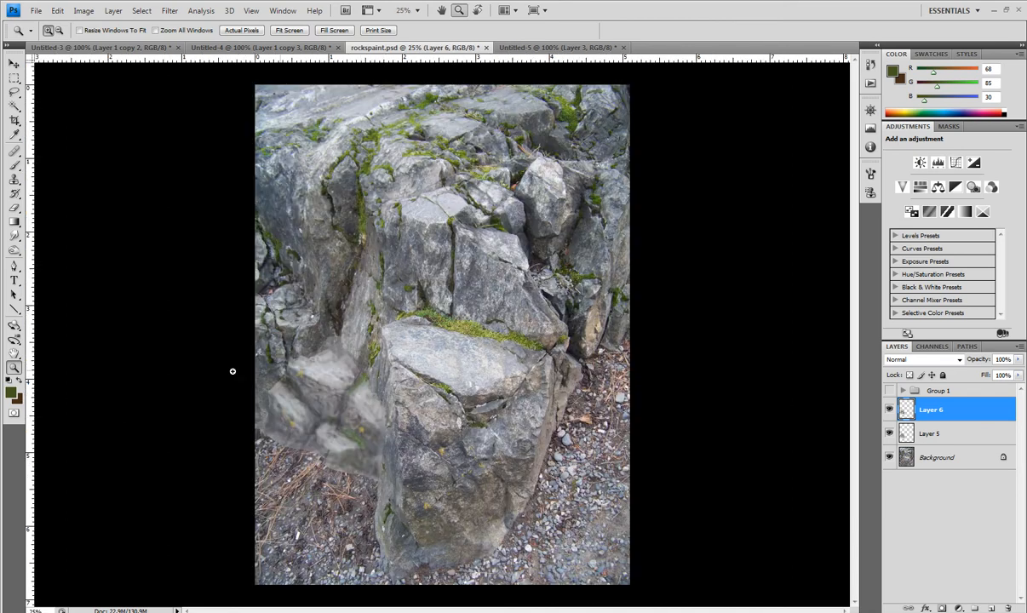
pyautogui.keyDown('alt'); pyautogui.click(346, 450); pyautogui.keyUp('alt')
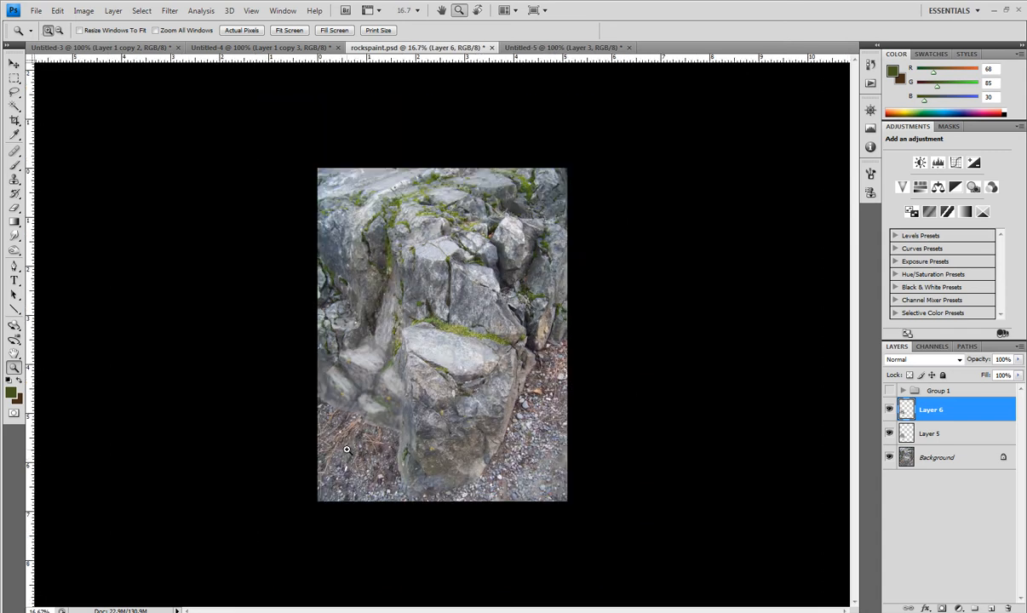
pyautogui.click(889, 409)
pyautogui.click(889, 433)
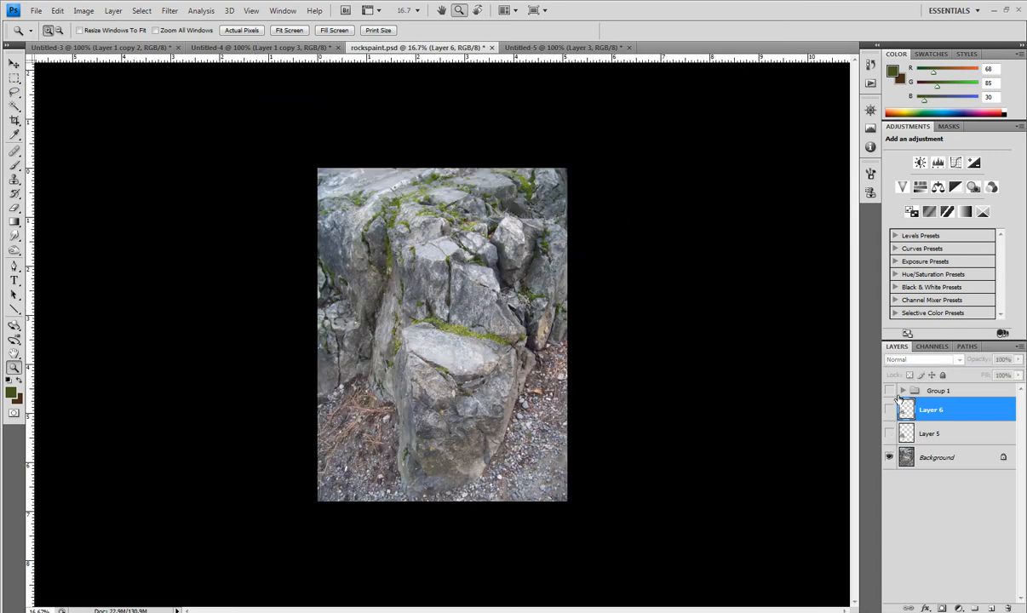
pyautogui.click(889, 390)
pyautogui.click(902, 389)
pyautogui.moveTo(895, 468); pyautogui.dragTo(894, 416)
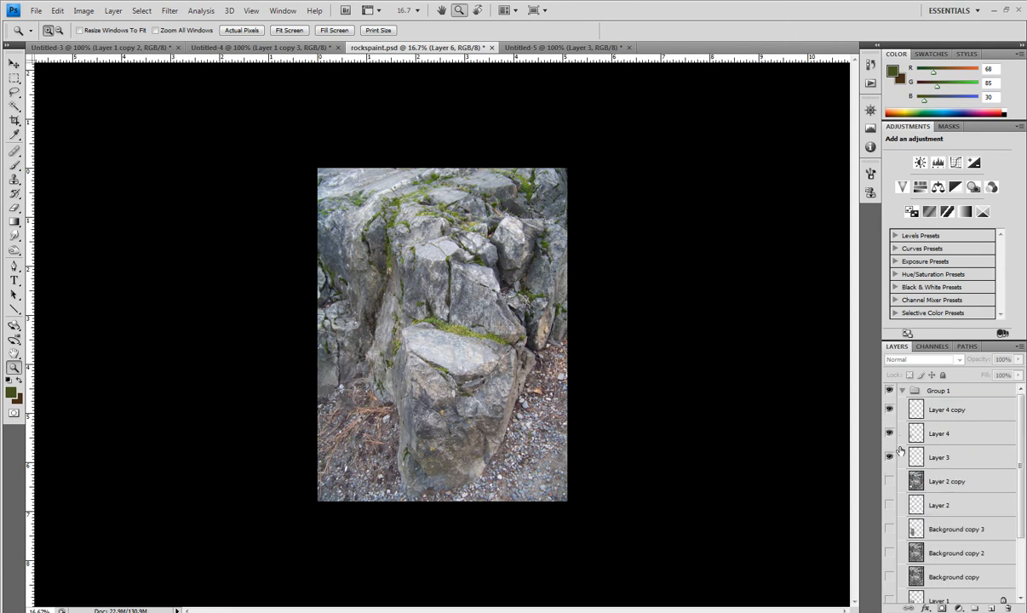
pyautogui.click(889, 481)
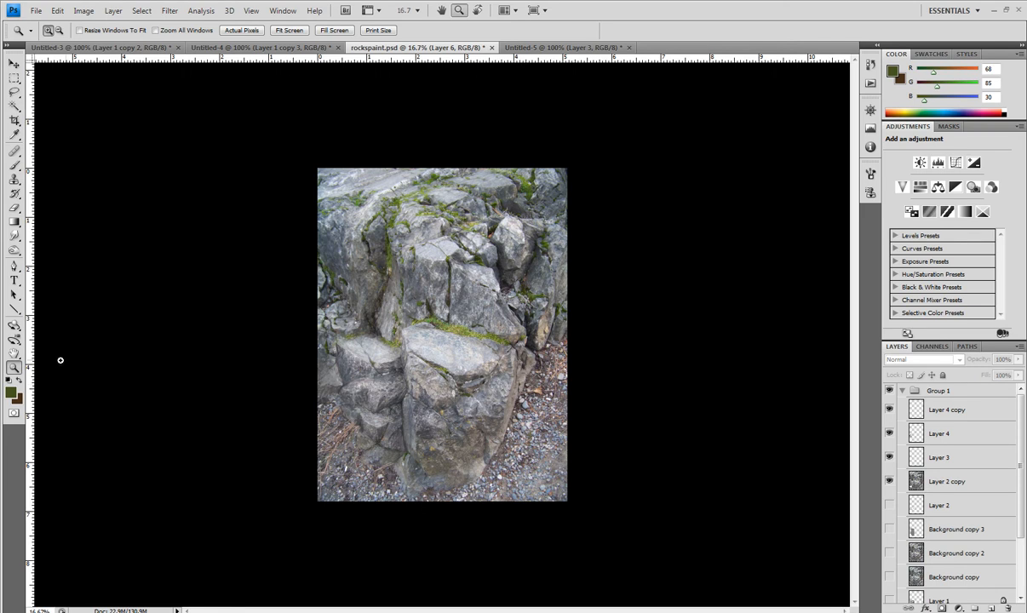
# Examine the brushwork in the cracks between the finished reference rocks at up to 400% magnification.
pyautogui.click(335, 366)
pyautogui.click(337, 415)
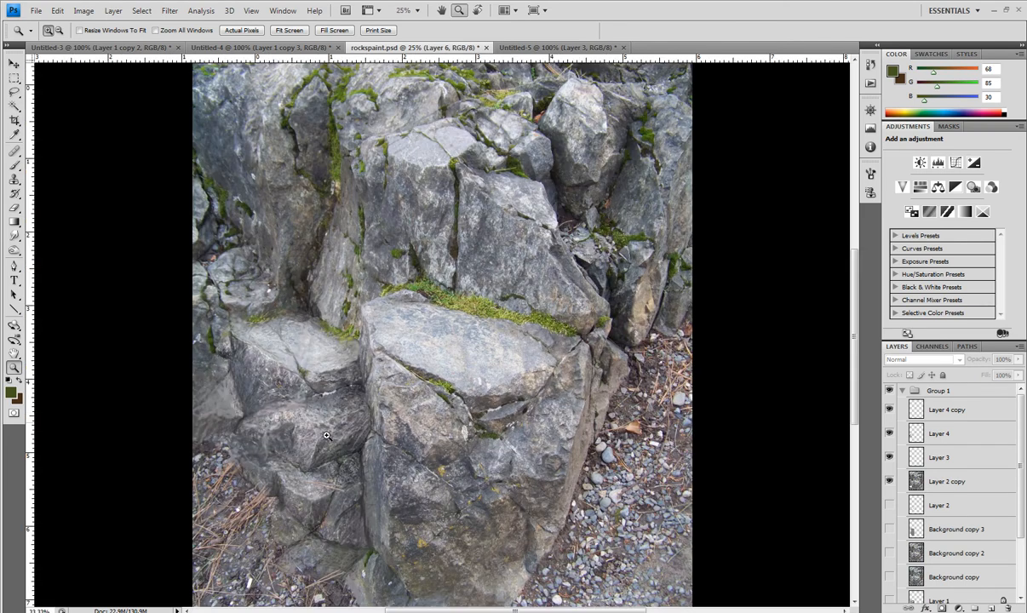
pyautogui.click(327, 436)
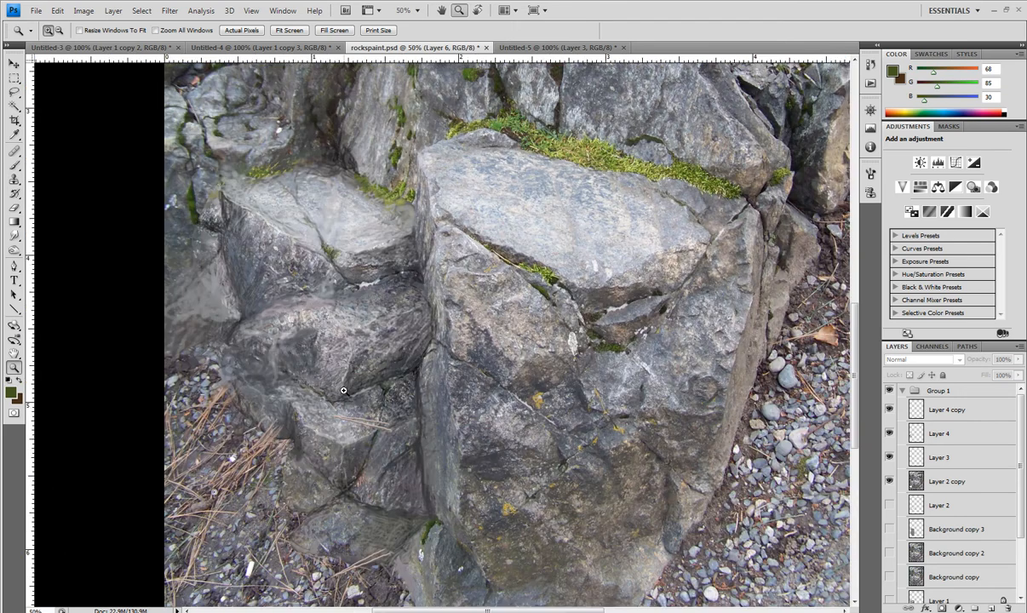
pyautogui.click(343, 390)
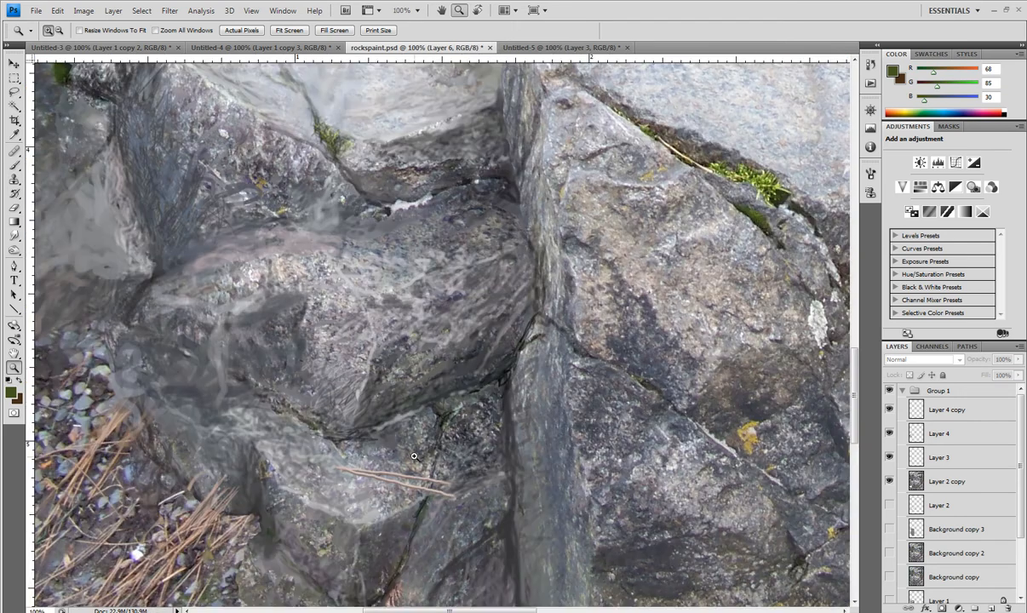
pyautogui.click(381, 464)
pyautogui.click(382, 466)
pyautogui.click(381, 468)
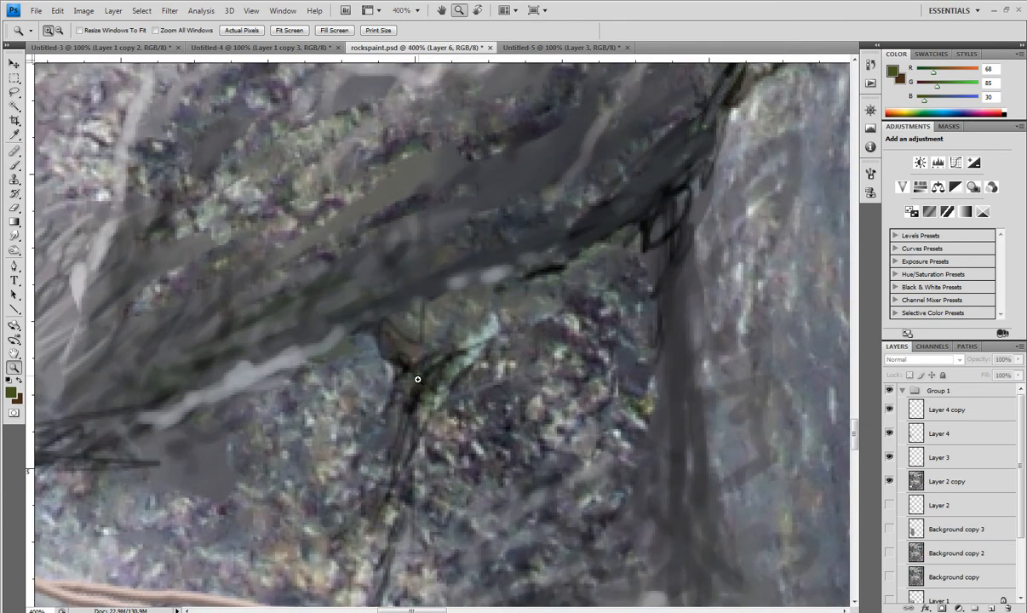
pyautogui.keyDown('alt'); pyautogui.click(362, 356); pyautogui.keyUp('alt')
pyautogui.keyDown('alt'); pyautogui.click(362, 357); pyautogui.keyUp('alt')
pyautogui.keyDown('alt'); pyautogui.click(362, 356); pyautogui.keyUp('alt')
pyautogui.keyDown('alt'); pyautogui.click(361, 356); pyautogui.keyUp('alt')
pyautogui.keyDown('alt'); pyautogui.click(351, 354); pyautogui.keyUp('alt')
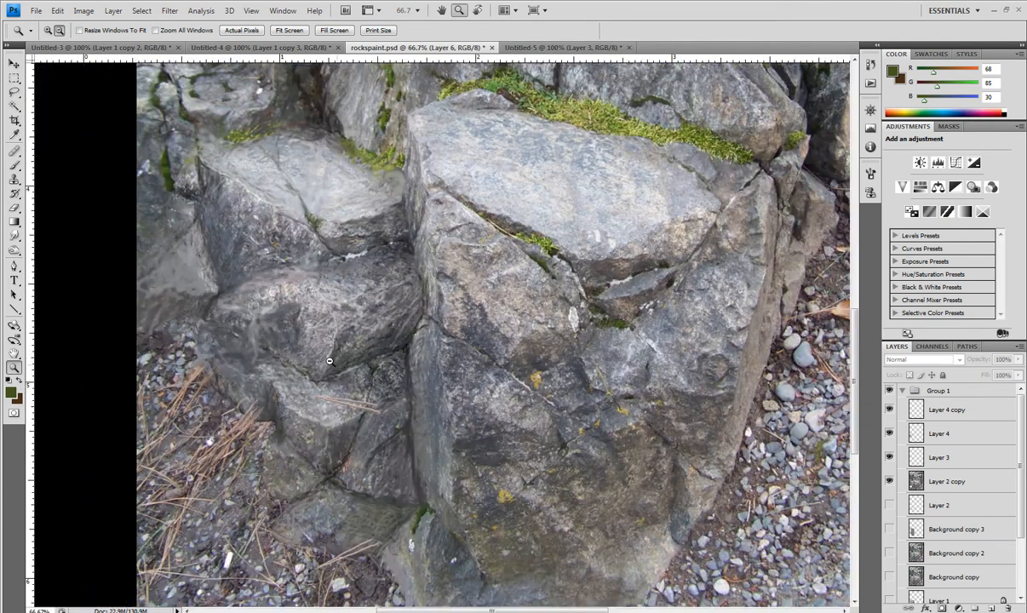
# Examine the painted texture on the middle reference rock up close and how it blends into the whole image.
pyautogui.keyDown('alt'); pyautogui.click(320, 373); pyautogui.keyUp('alt')
pyautogui.click(311, 315)
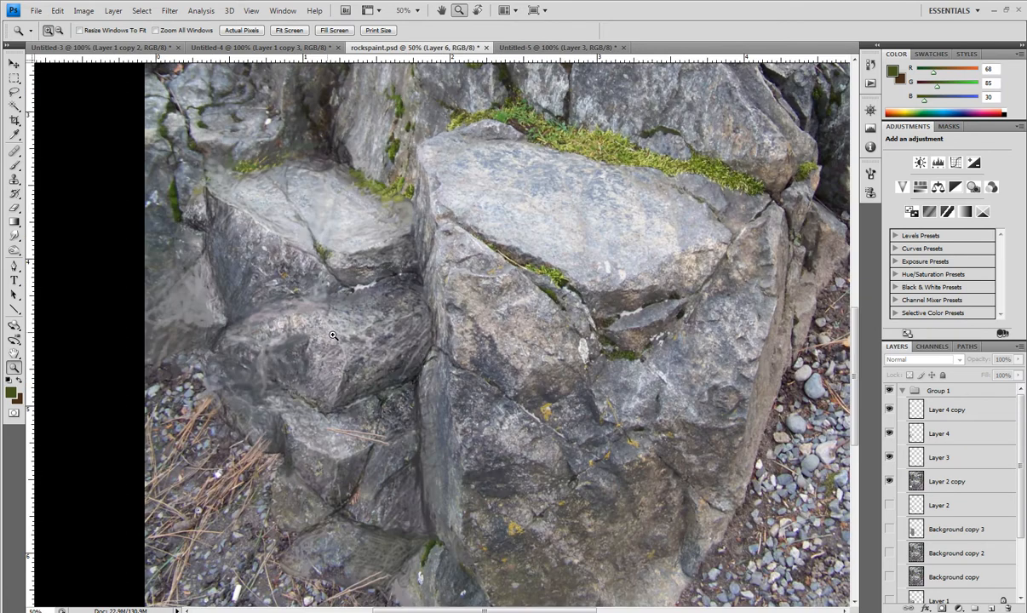
pyautogui.click(330, 340)
pyautogui.click(329, 340)
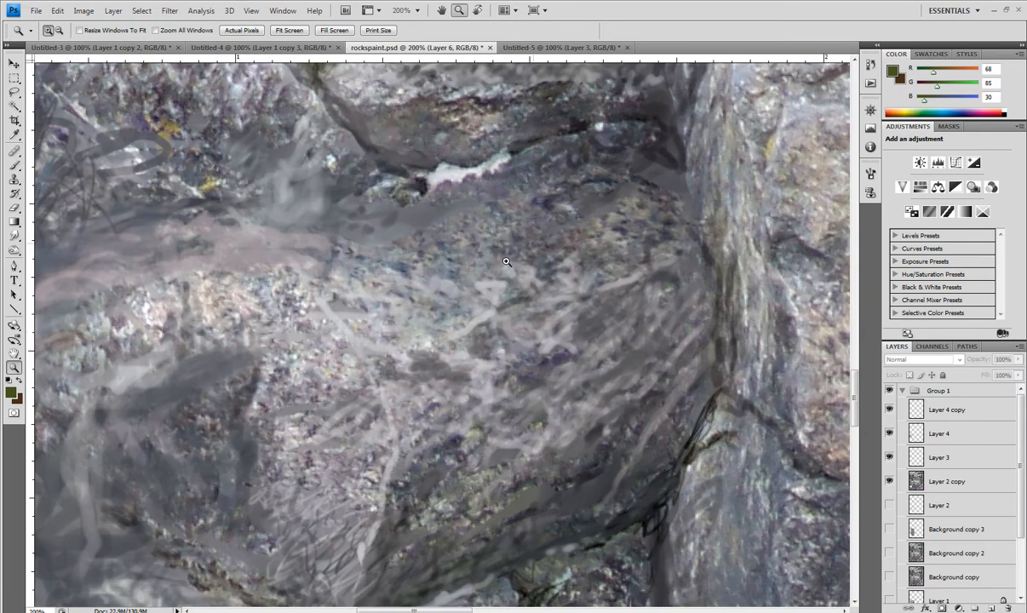
pyautogui.keyDown('alt'); pyautogui.click(487, 319); pyautogui.keyUp('alt')
pyautogui.keyDown('alt'); pyautogui.click(487, 320); pyautogui.keyUp('alt')
pyautogui.keyDown('alt'); pyautogui.click(487, 322); pyautogui.keyUp('alt')
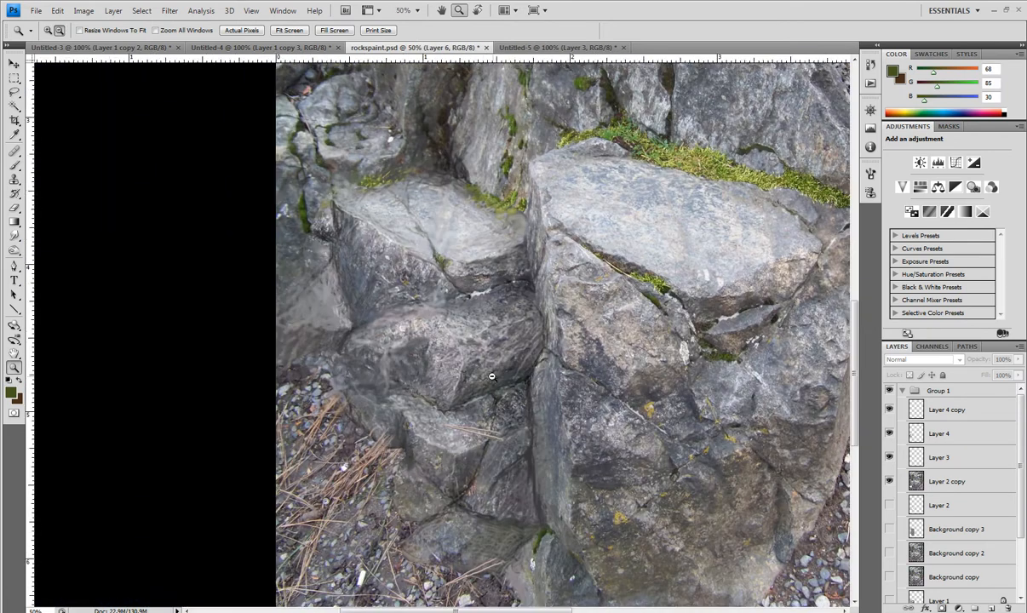
pyautogui.keyDown('alt'); pyautogui.click(492, 398); pyautogui.keyUp('alt')
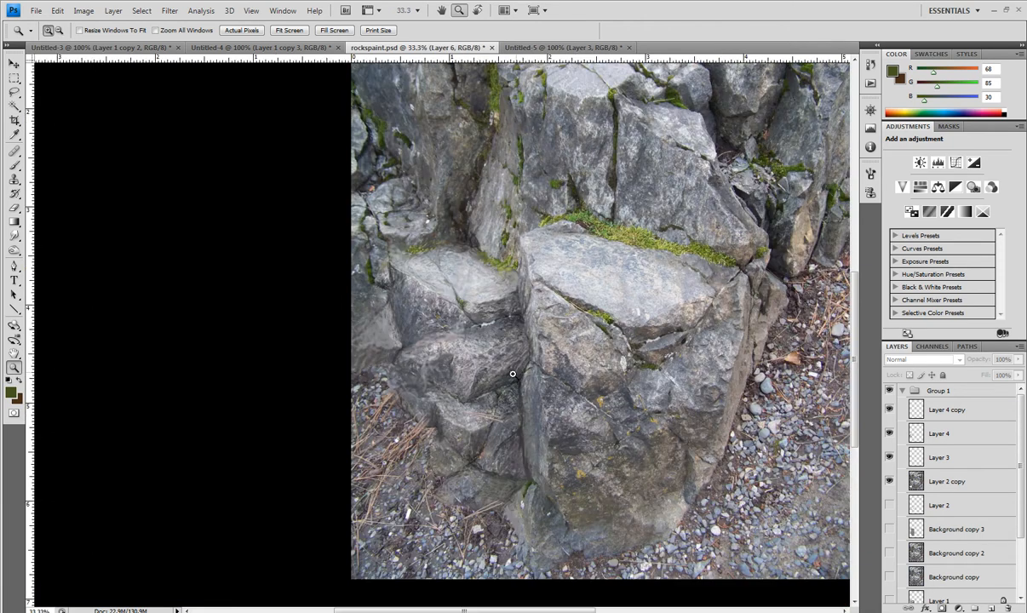
pyautogui.click(472, 346)
pyautogui.click(473, 347)
pyautogui.click(472, 349)
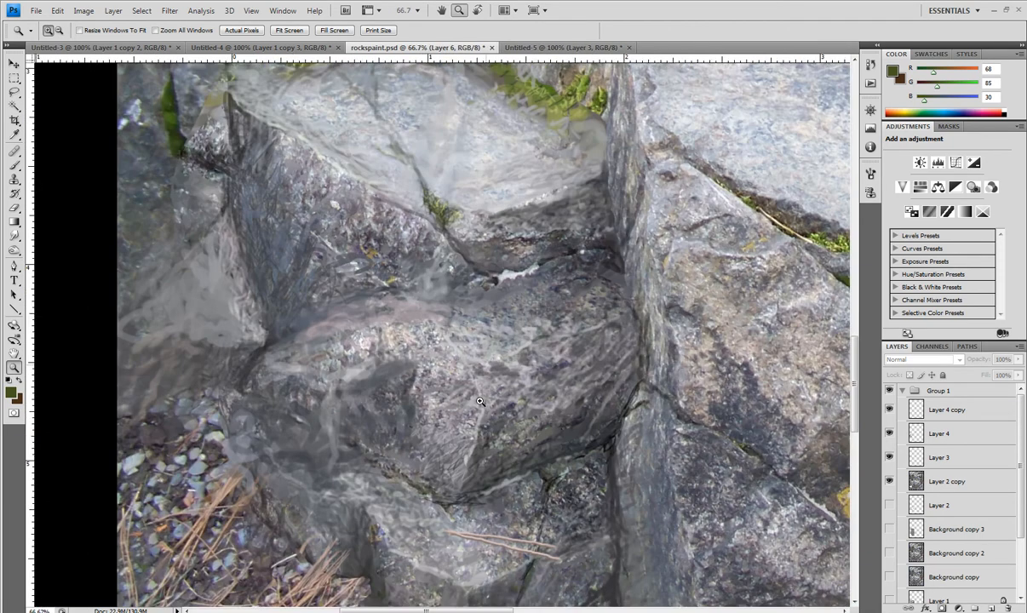
pyautogui.keyDown('alt'); pyautogui.click(486, 406); pyautogui.keyUp('alt')
pyautogui.keyDown('alt'); pyautogui.click(523, 414); pyautogui.keyUp('alt')
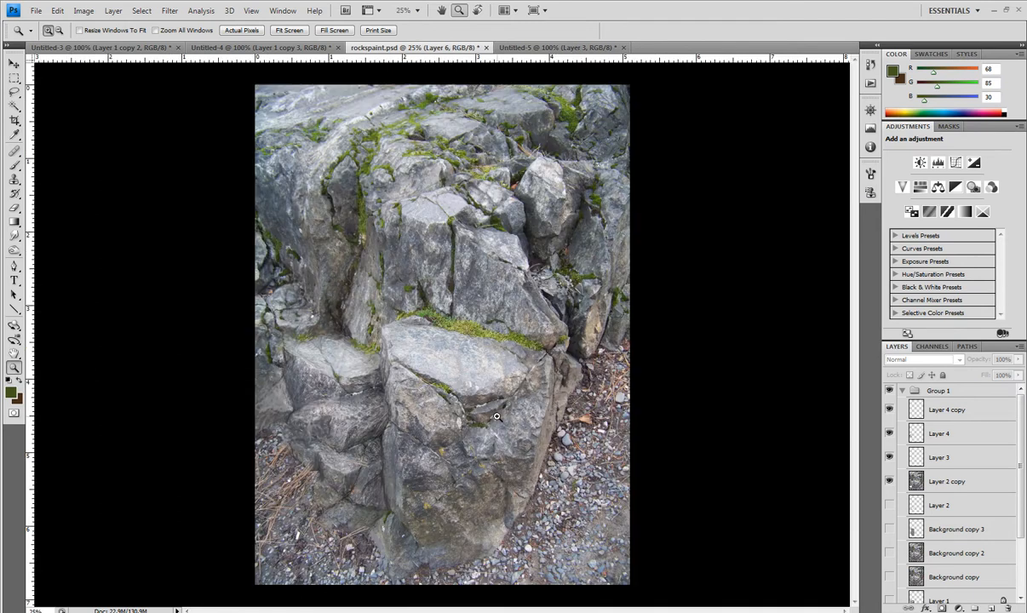
pyautogui.keyDown('alt'); pyautogui.click(369, 434); pyautogui.keyUp('alt')
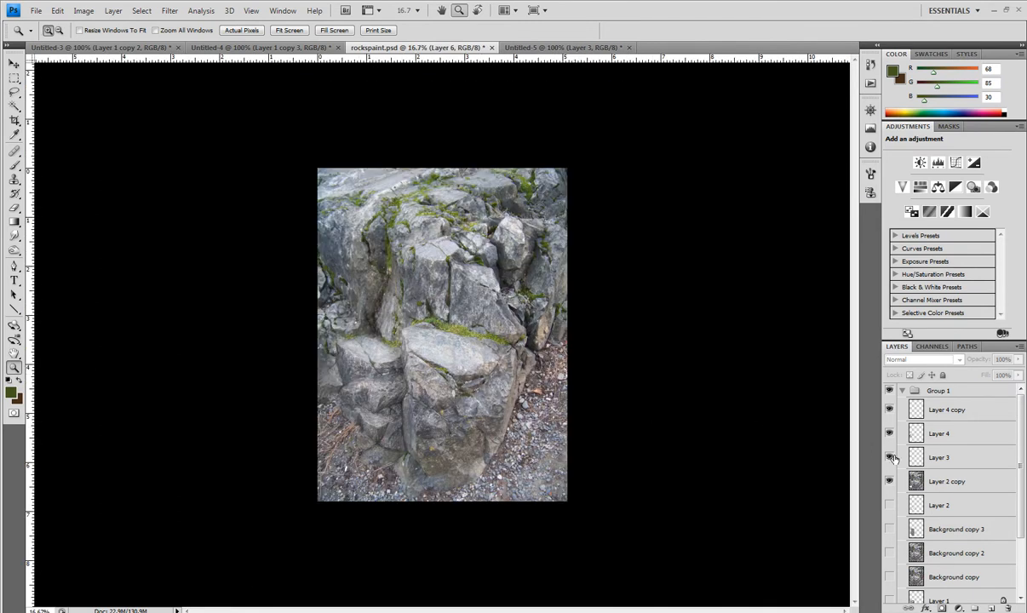
# Hide the reference layers, collapse and hide Group 1, and show Layer 5 and Layer 6 again.
pyautogui.moveTo(889, 477); pyautogui.dragTo(892, 408)
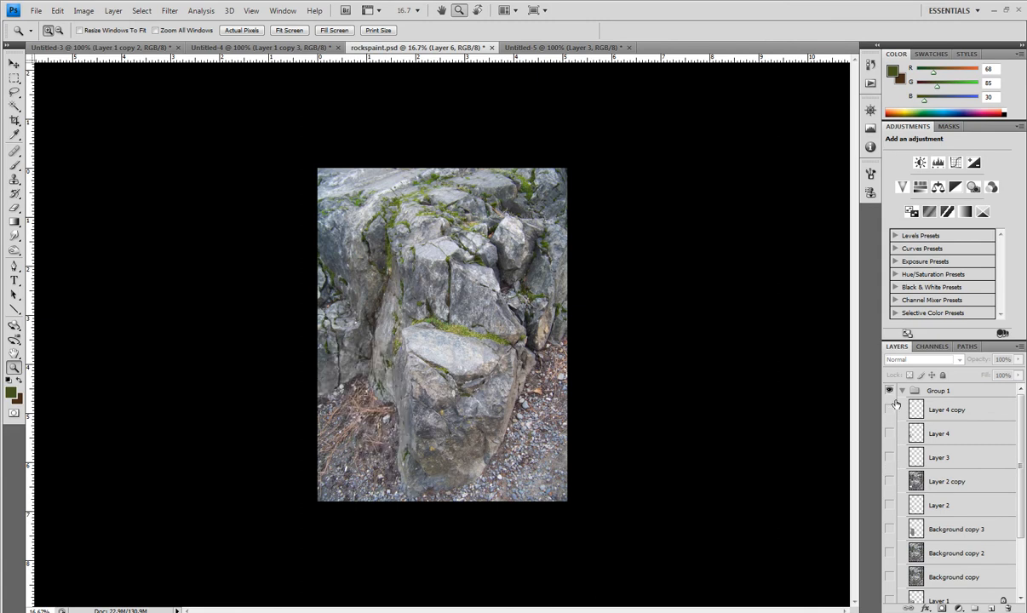
pyautogui.click(902, 391)
pyautogui.click(890, 391)
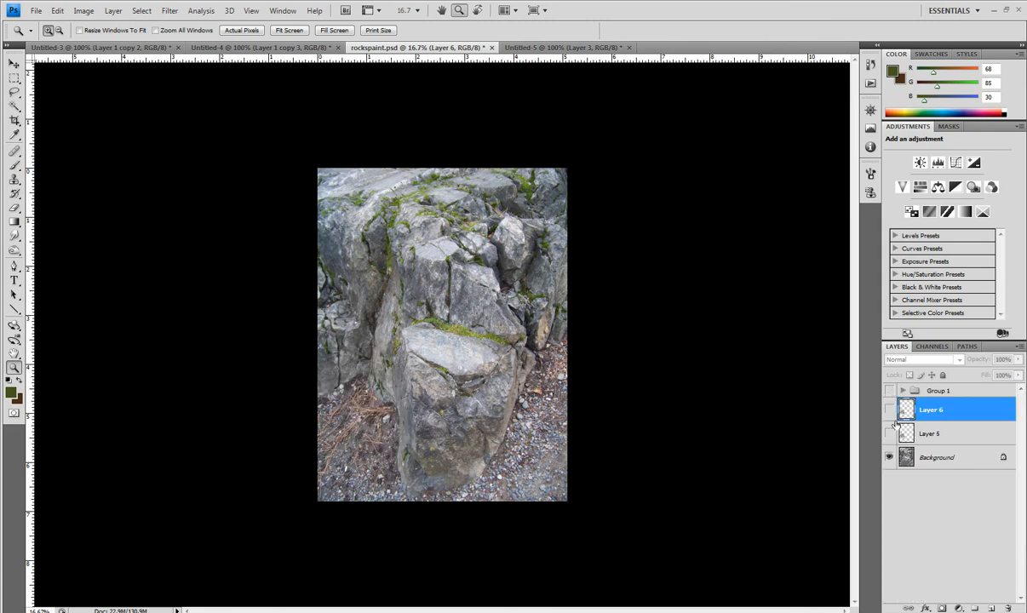
pyautogui.click(888, 434)
pyautogui.click(889, 410)
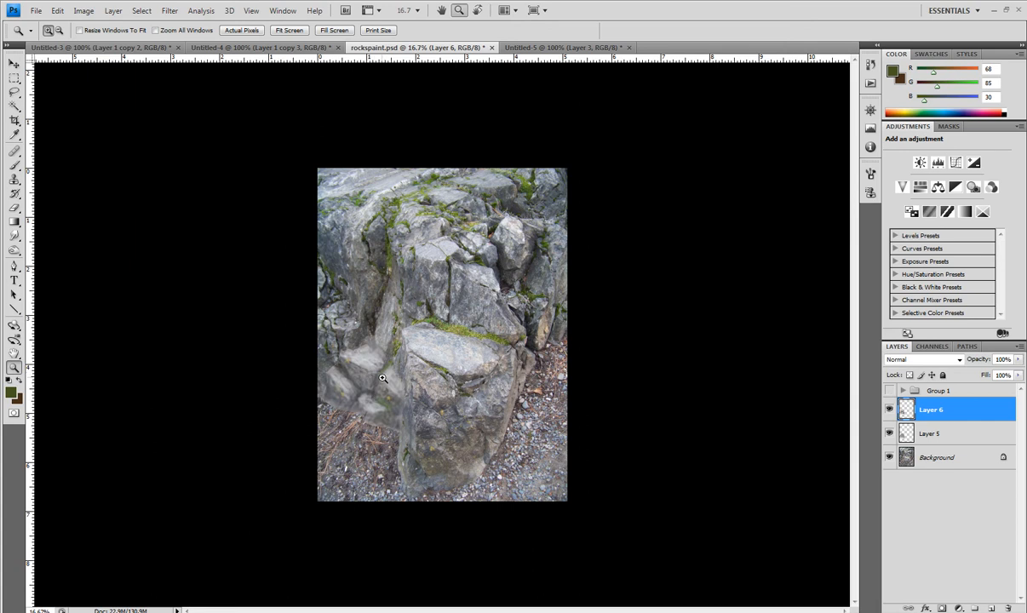
# Shrink the brush to 5 px and dab green sampled from nearby moss into the crack between the upper and right painted rocks.
pyautogui.click(358, 364)
pyautogui.click(349, 420)
pyautogui.click(318, 426)
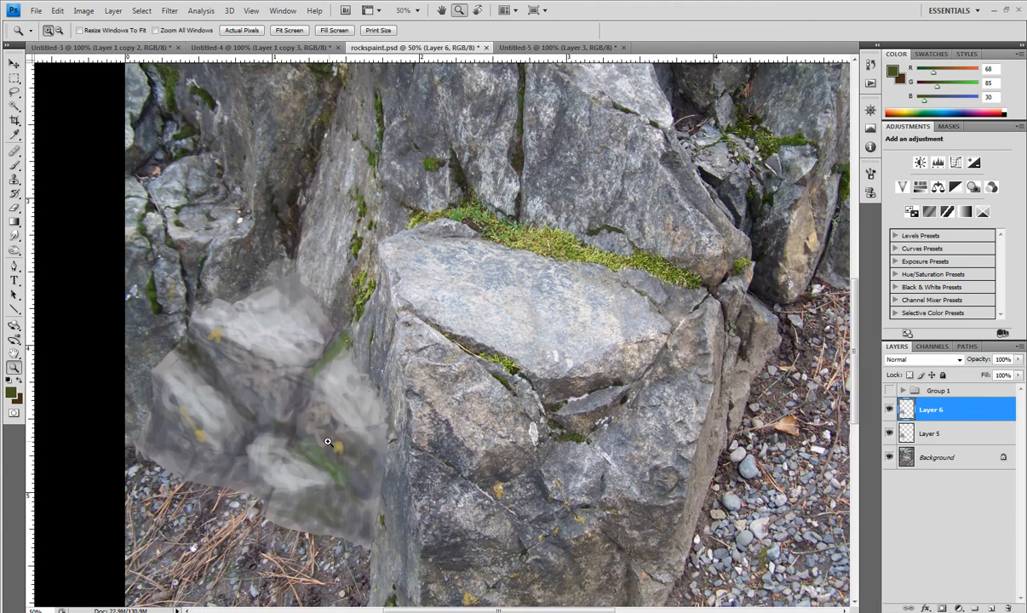
pyautogui.click(281, 366)
pyautogui.press('b')
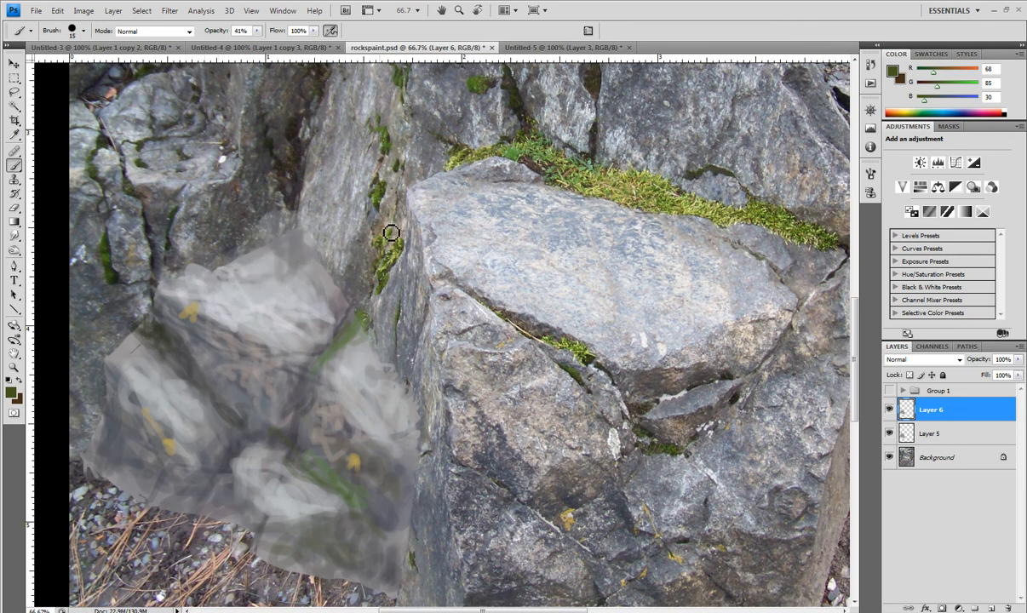
pyautogui.keyDown('alt'); pyautogui.click(380, 279); pyautogui.keyUp('alt')
pyautogui.press('[')
pyautogui.press('[')
pyautogui.press('[')
pyautogui.press('[')
pyautogui.press('[')
pyautogui.press('[')
pyautogui.keyDown('alt'); pyautogui.click(363, 262); pyautogui.keyUp('alt')
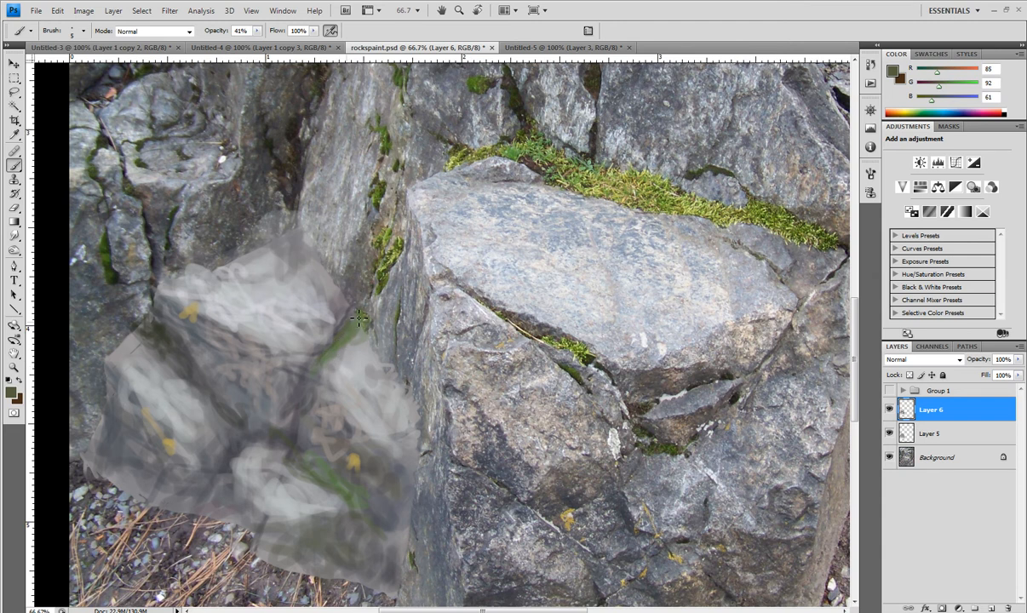
pyautogui.moveTo(360, 320); pyautogui.dragTo(362, 320)
# Add moss strokes along the same crack, sampling darker and bright yellow-green tones from the real moss.
pyautogui.keyDown('alt'); pyautogui.click(383, 285); pyautogui.keyUp('alt')
pyautogui.moveTo(360, 338); pyautogui.dragTo(349, 343)
pyautogui.keyDown('alt'); pyautogui.click(371, 244); pyautogui.keyUp('alt')
pyautogui.keyDown('alt'); pyautogui.click(395, 254); pyautogui.keyUp('alt')
pyautogui.moveTo(350, 332)
pyautogui.mouseDown()
pyautogui.moveTo(354, 323)
pyautogui.moveTo(353, 332)
pyautogui.mouseUp()
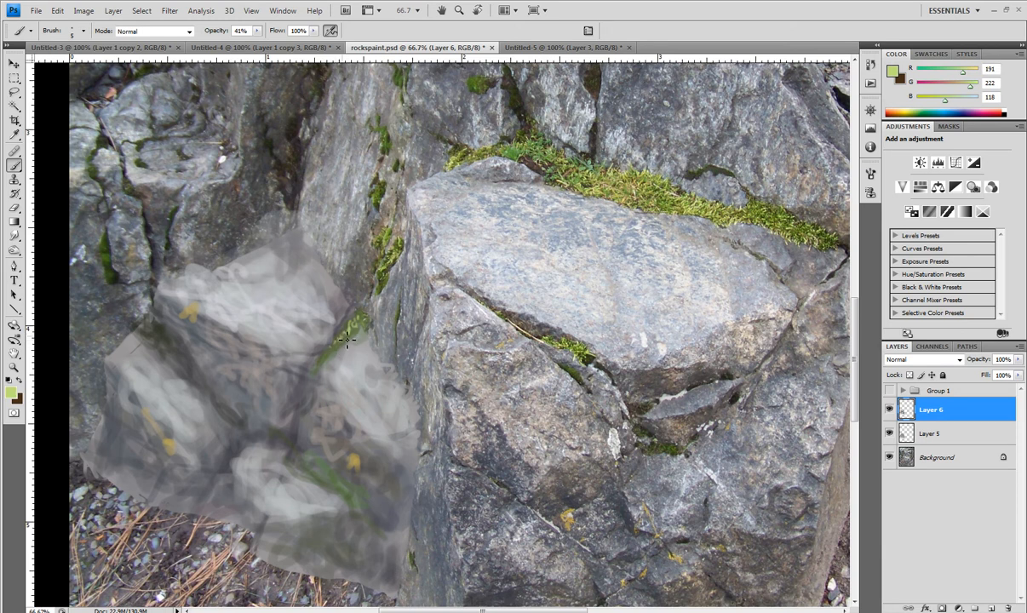
# Examine the new moss strokes at up to 300% magnification and how the painted rocks look around them.
pyautogui.press('z')
pyautogui.click(336, 338)
pyautogui.click(345, 349)
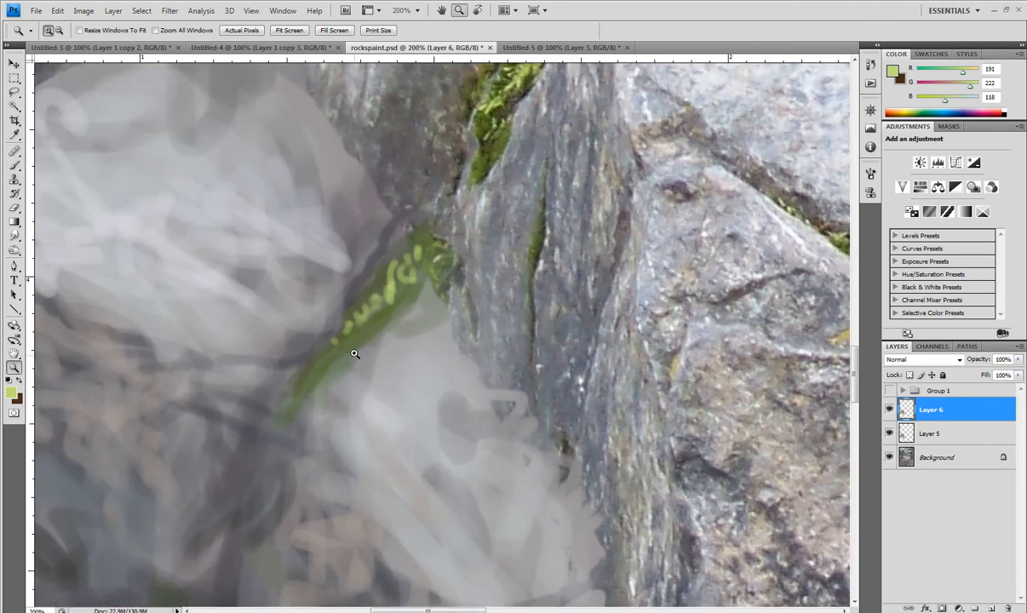
pyautogui.click(357, 350)
pyautogui.keyDown('alt'); pyautogui.click(358, 351); pyautogui.keyUp('alt')
pyautogui.click(358, 356)
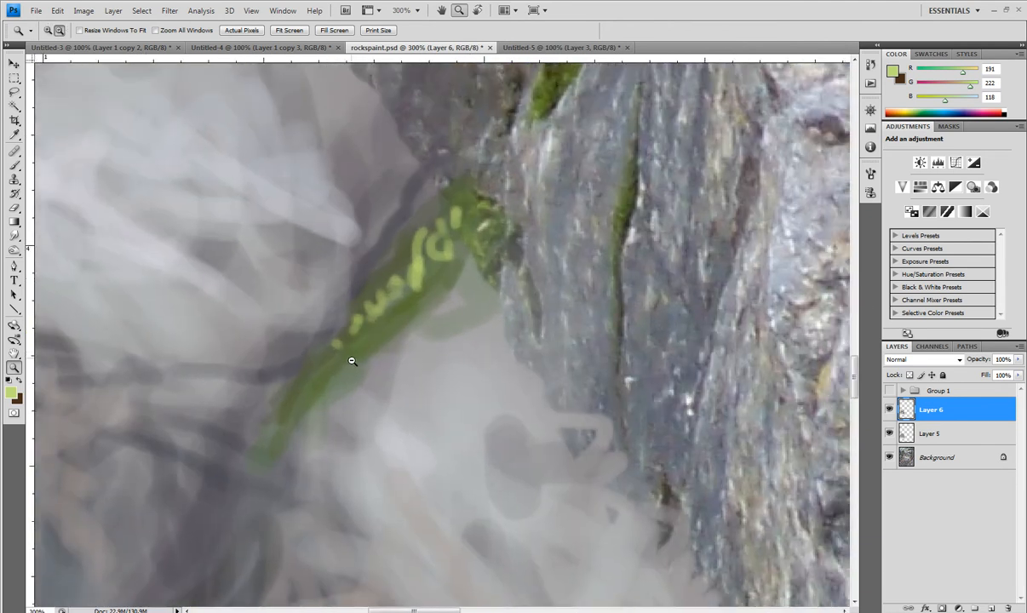
pyautogui.keyDown('alt'); pyautogui.click(351, 361); pyautogui.keyUp('alt')
pyautogui.keyDown('alt'); pyautogui.click(352, 362); pyautogui.keyUp('alt')
pyautogui.keyDown('alt'); pyautogui.click(351, 363); pyautogui.keyUp('alt')
pyautogui.keyDown('alt'); pyautogui.click(351, 366); pyautogui.keyUp('alt')
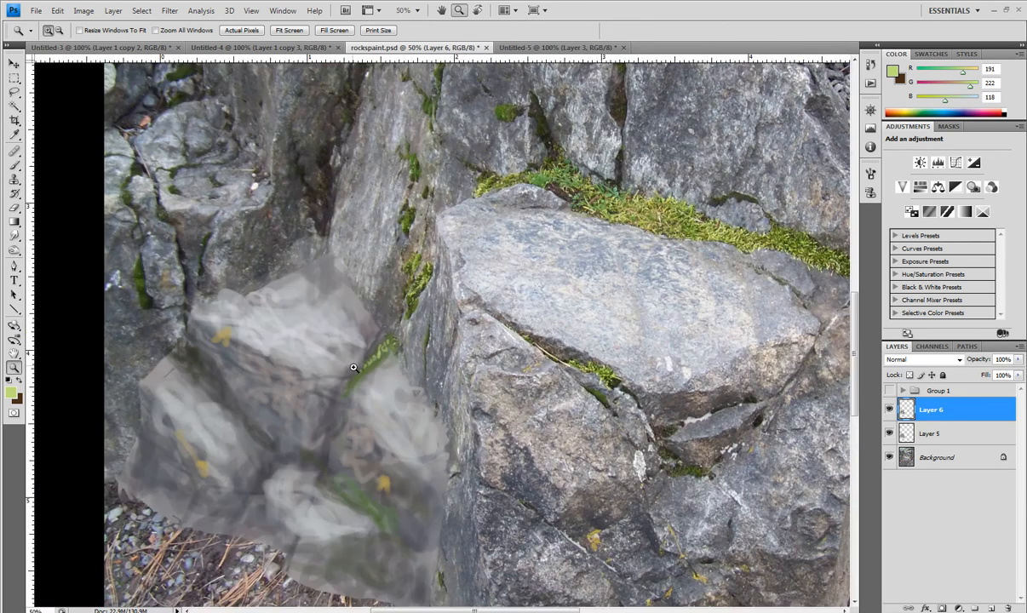
pyautogui.click(354, 368)
pyautogui.moveTo(411, 433); pyautogui.dragTo(393, 362)
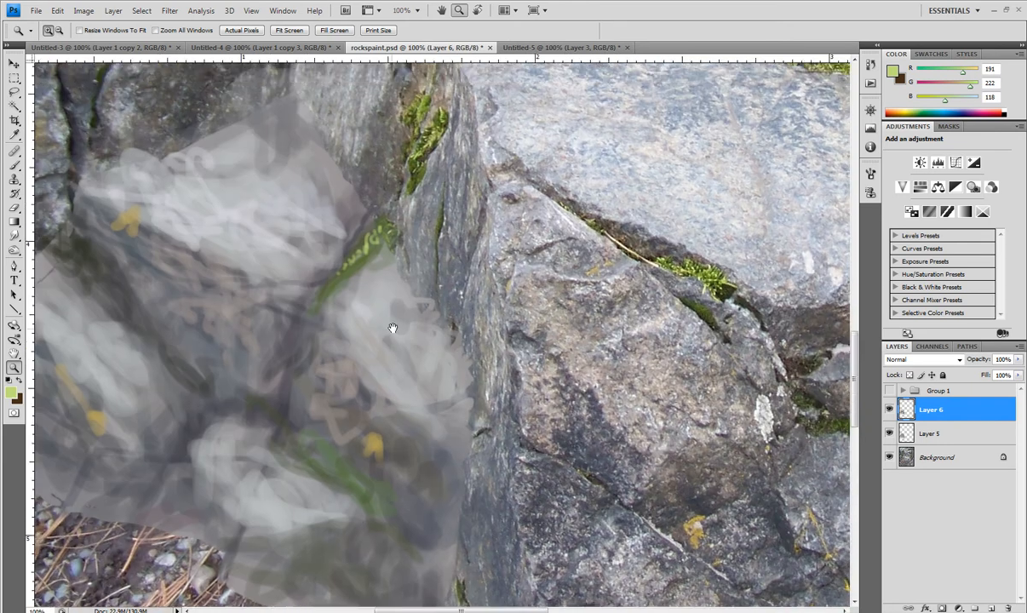
pyautogui.keyDown('alt'); pyautogui.click(417, 357); pyautogui.keyUp('alt')
pyautogui.keyDown('alt'); pyautogui.click(417, 357); pyautogui.keyUp('alt')
pyautogui.keyDown('alt'); pyautogui.click(418, 363); pyautogui.keyUp('alt')
pyautogui.keyDown('alt'); pyautogui.click(418, 364); pyautogui.keyUp('alt')
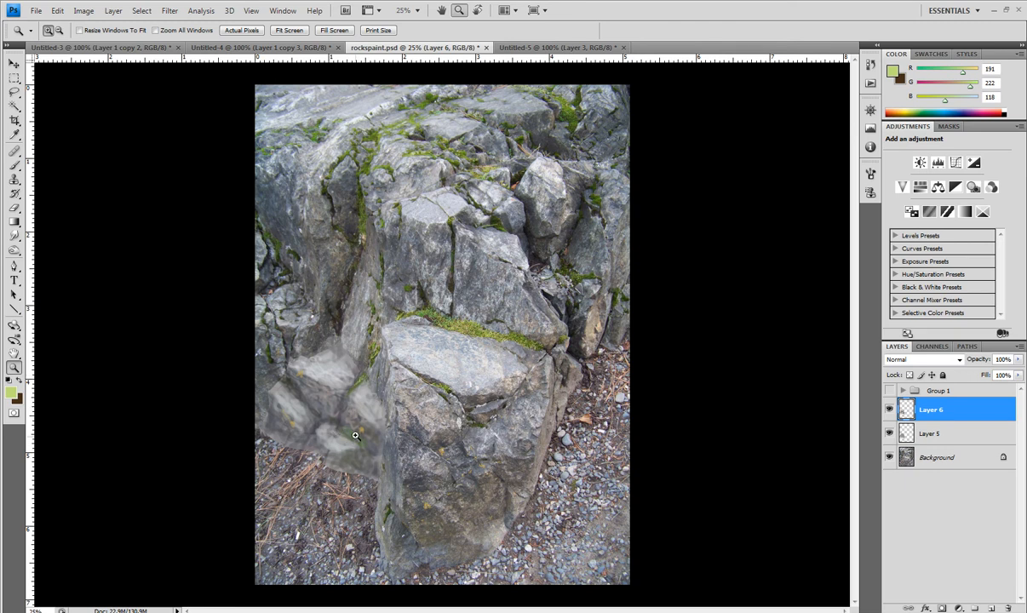
# Compare the painted moss with the real moss above it at 200%, and view the whole image again.
pyautogui.moveTo(347, 393)
pyautogui.mouseDown()
pyautogui.moveTo(341, 383)
pyautogui.moveTo(339, 411)
pyautogui.mouseUp()
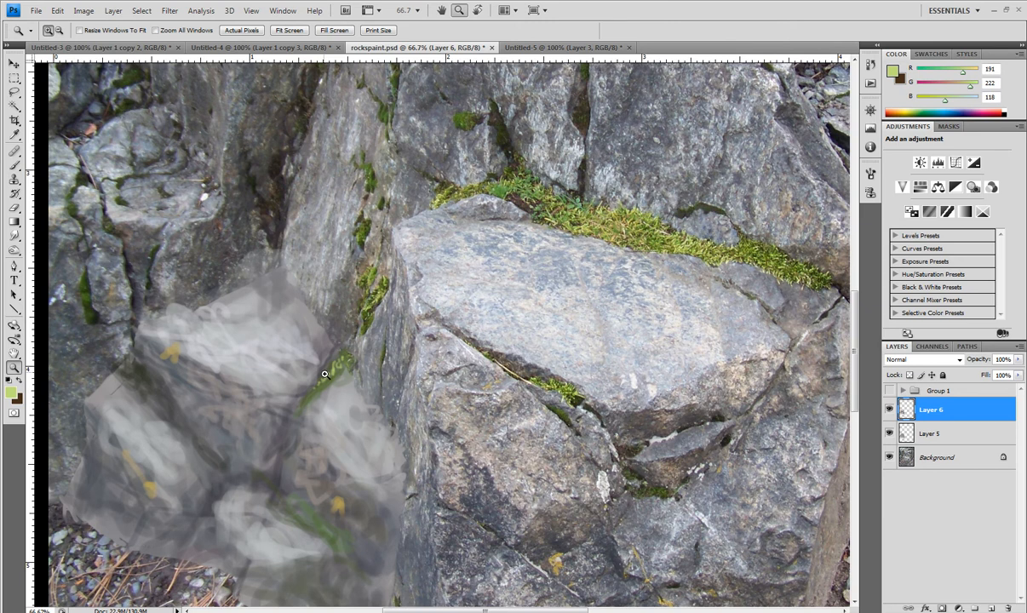
pyautogui.moveTo(325, 375); pyautogui.dragTo(346, 379)
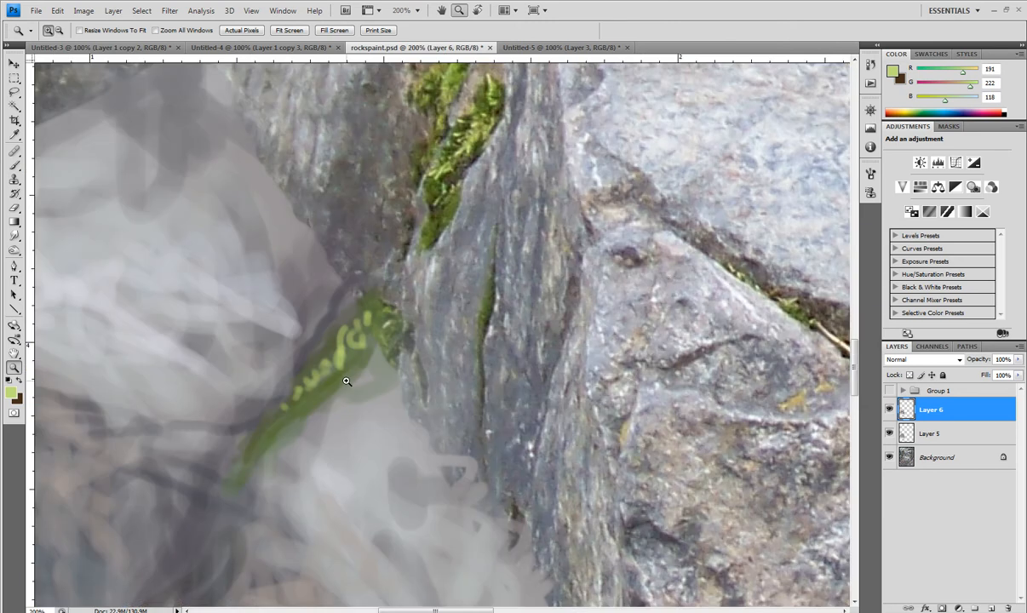
pyautogui.click(14, 162)
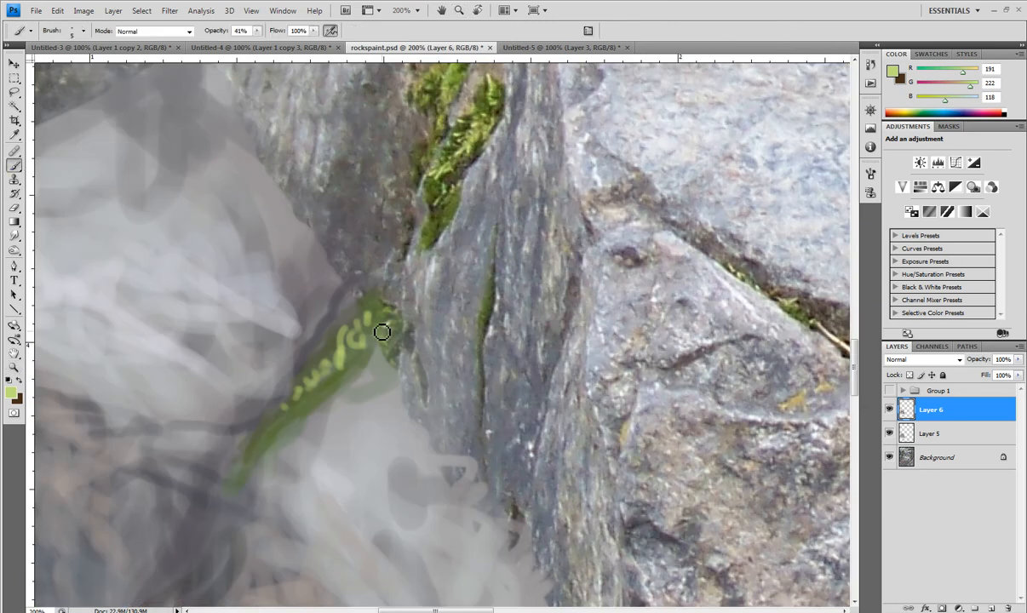
pyautogui.click(14, 366)
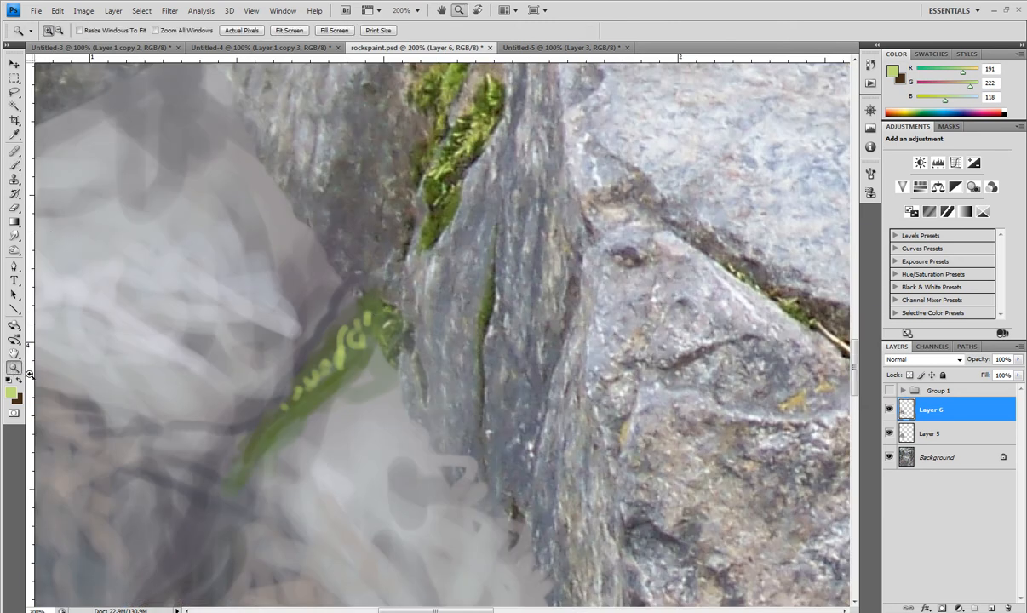
pyautogui.keyDown('alt'); pyautogui.click(381, 339); pyautogui.keyUp('alt')
pyautogui.keyDown('alt'); pyautogui.click(419, 373); pyautogui.keyUp('alt')
pyautogui.keyDown('alt'); pyautogui.click(420, 373); pyautogui.keyUp('alt')
pyautogui.keyDown('alt'); pyautogui.click(422, 372); pyautogui.keyUp('alt')
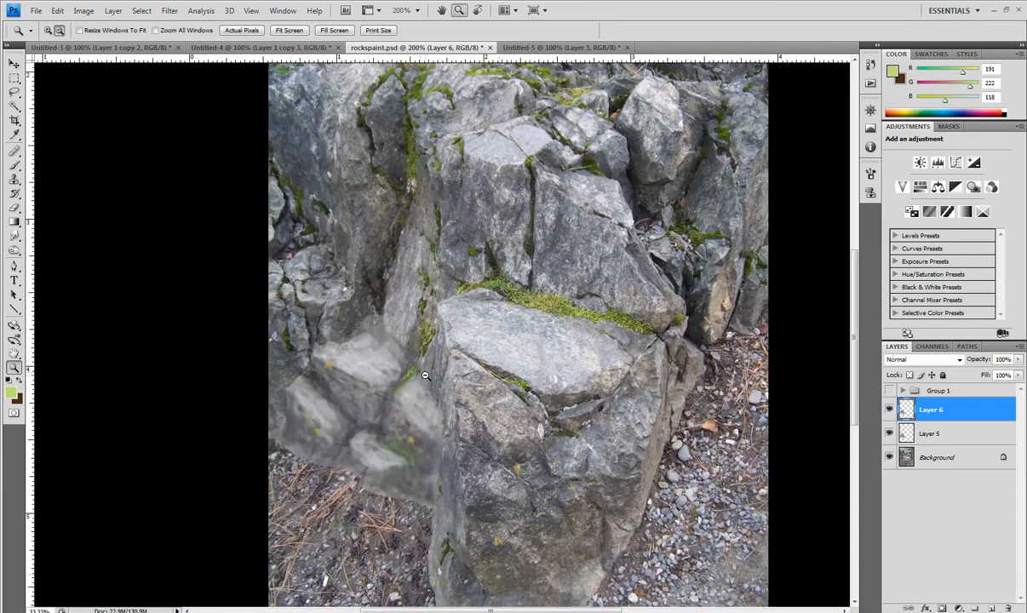
pyautogui.keyDown('alt'); pyautogui.click(426, 371); pyautogui.keyUp('alt')
pyautogui.keyDown('alt'); pyautogui.click(428, 369); pyautogui.keyUp('alt')
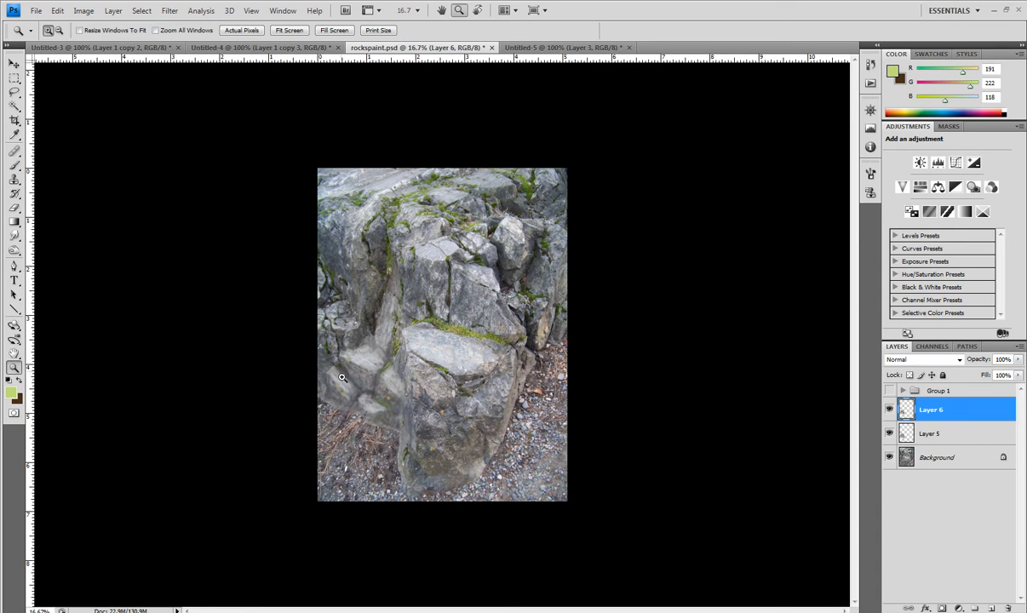
# Examine how the painted rocks blend with the surrounding photo at magnifications between 16.7% and 100%.
pyautogui.click(382, 383)
pyautogui.click(382, 382)
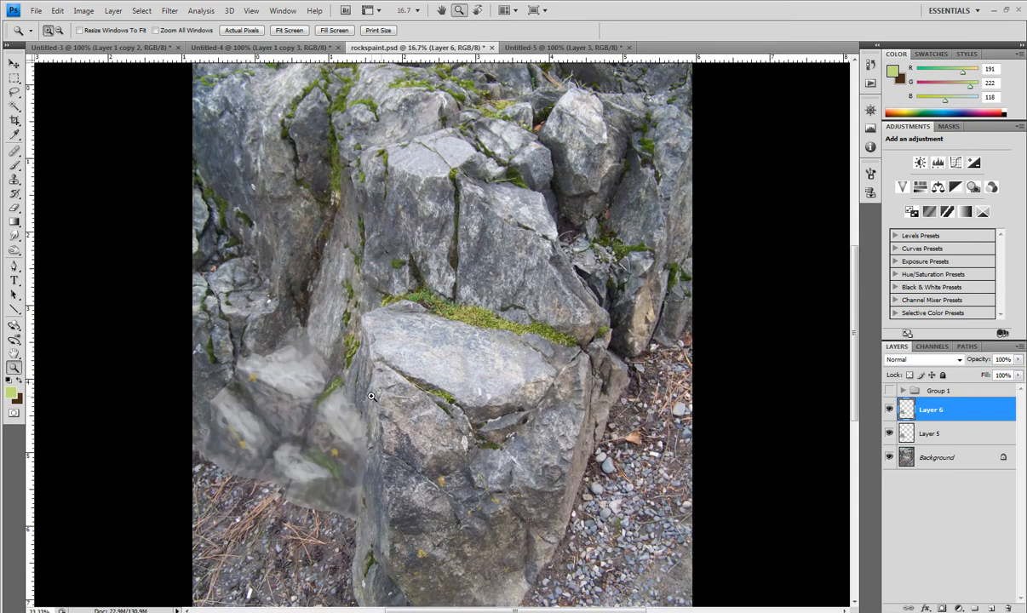
pyautogui.click(375, 385)
pyautogui.click(358, 392)
pyautogui.click(340, 398)
pyautogui.keyDown('alt'); pyautogui.click(331, 420); pyautogui.keyUp('alt')
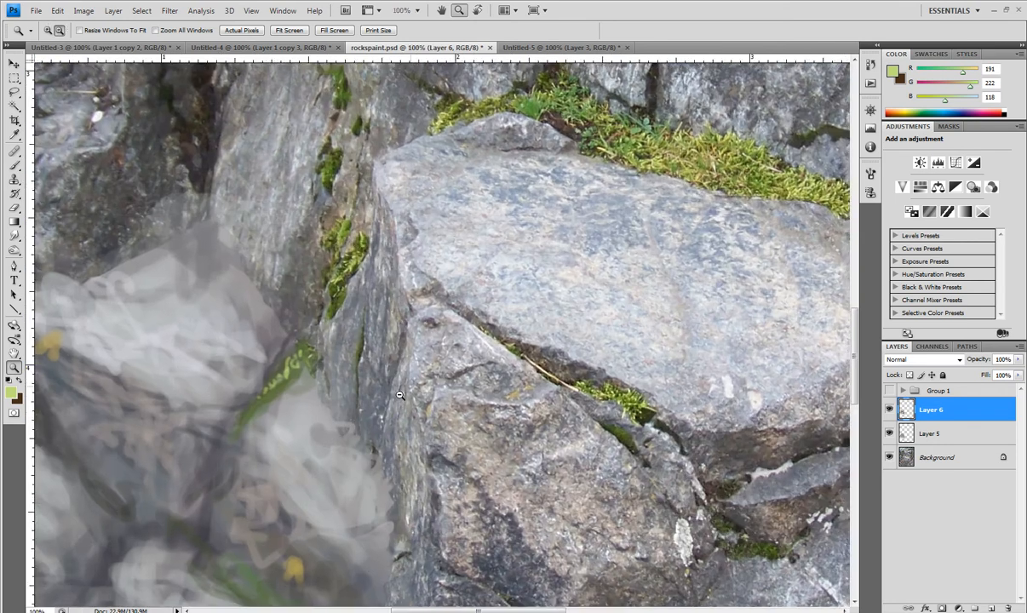
pyautogui.keyDown('alt'); pyautogui.click(323, 438); pyautogui.keyUp('alt')
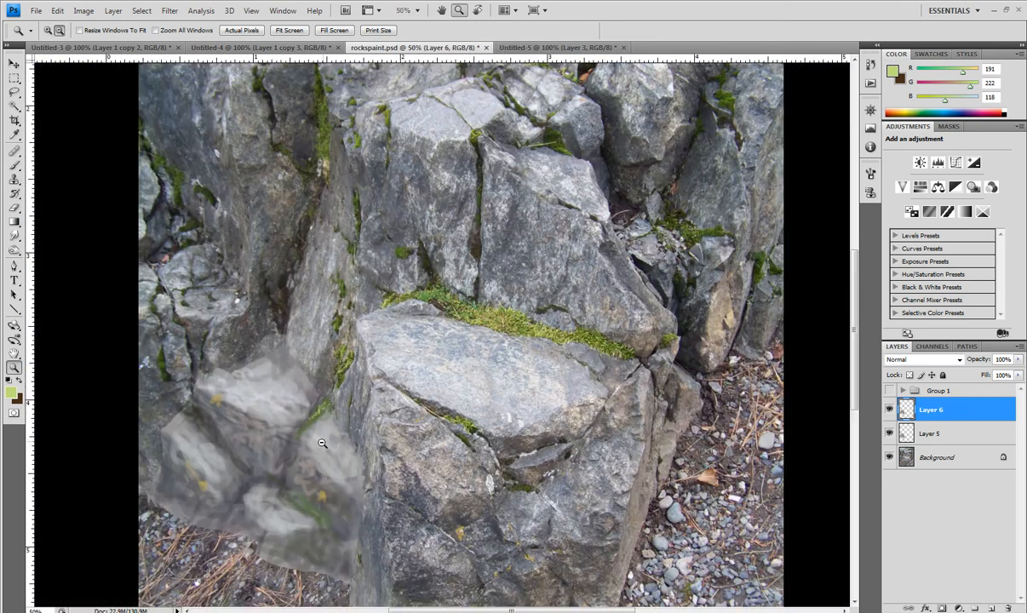
pyautogui.keyDown('alt'); pyautogui.click(322, 443); pyautogui.keyUp('alt')
pyautogui.keyDown('alt'); pyautogui.click(321, 442); pyautogui.keyUp('alt')
pyautogui.keyDown('alt'); pyautogui.click(322, 443); pyautogui.keyUp('alt')
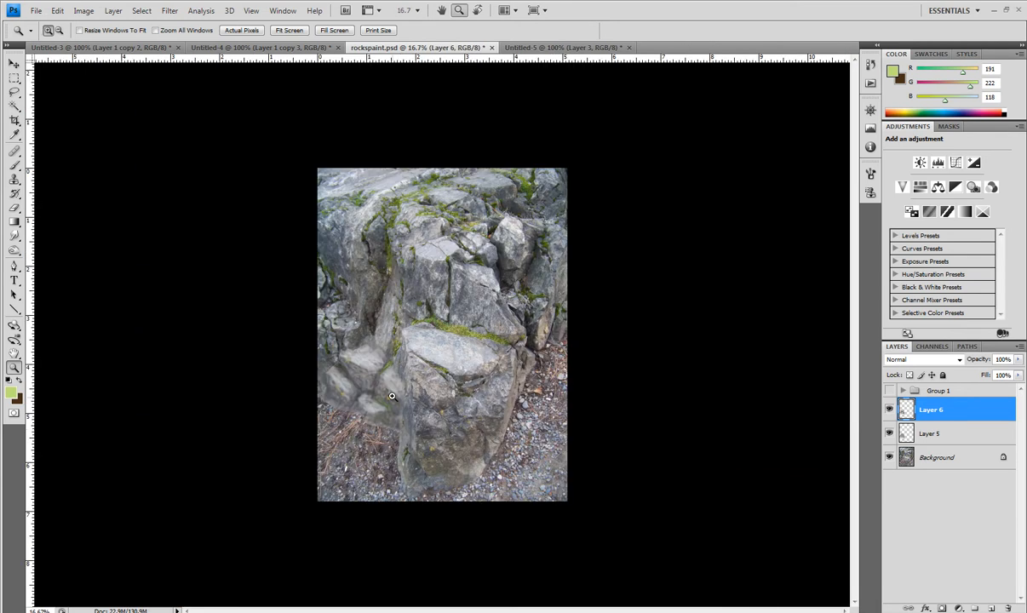
pyautogui.click(394, 394)
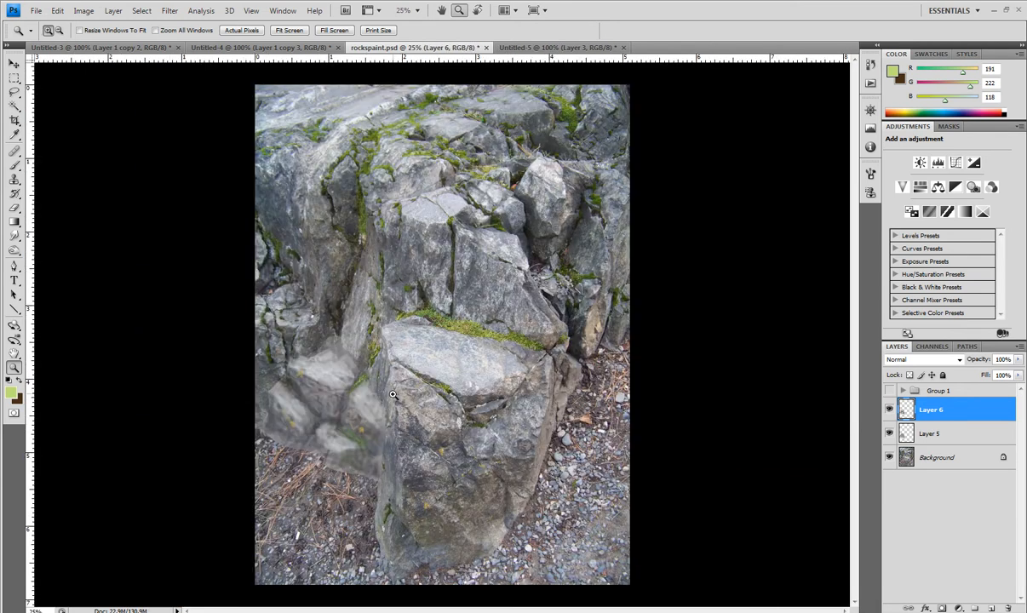
pyautogui.click(374, 434)
pyautogui.click(362, 435)
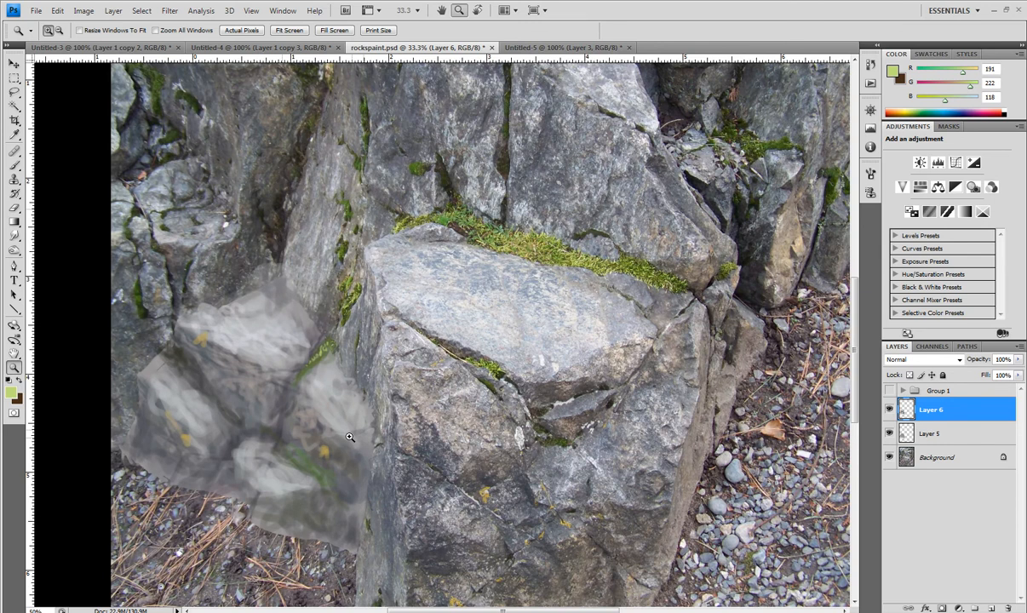
pyautogui.keyDown('alt'); pyautogui.click(360, 432); pyautogui.keyUp('alt')
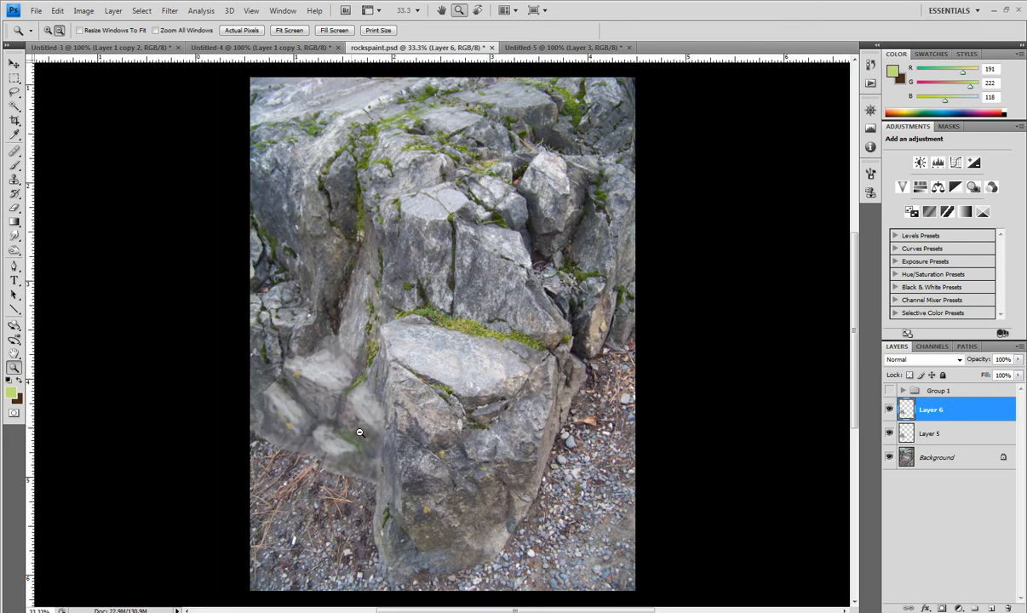
pyautogui.keyDown('alt'); pyautogui.click(359, 432); pyautogui.keyUp('alt')
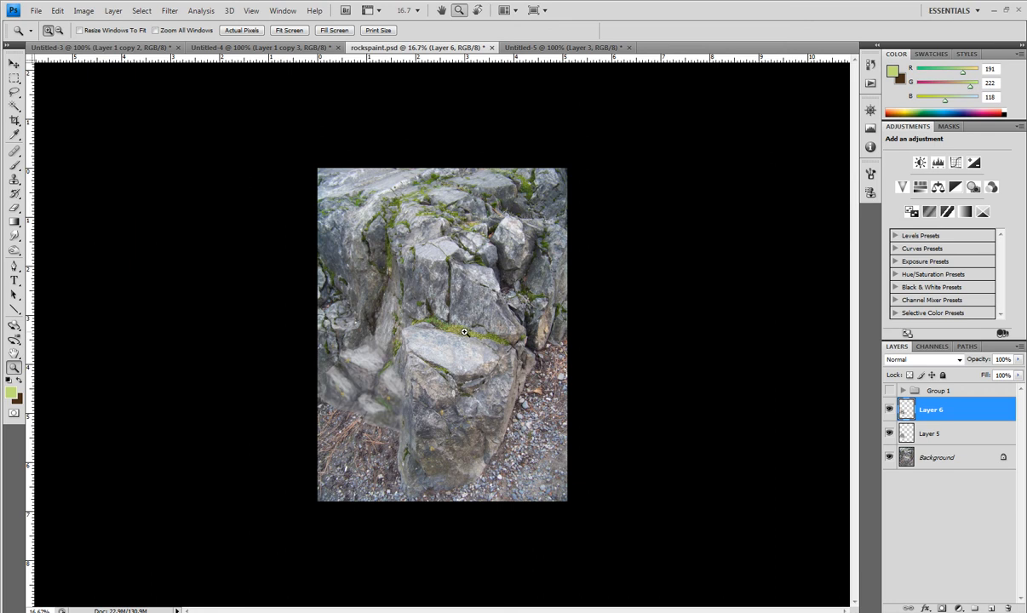
# Refine the painted rocks using gray tones sampled from the photo with a 6 px brush at 51% opacity.
pyautogui.press('b')
pyautogui.keyDown('alt'); pyautogui.click(322, 277); pyautogui.keyUp('alt')
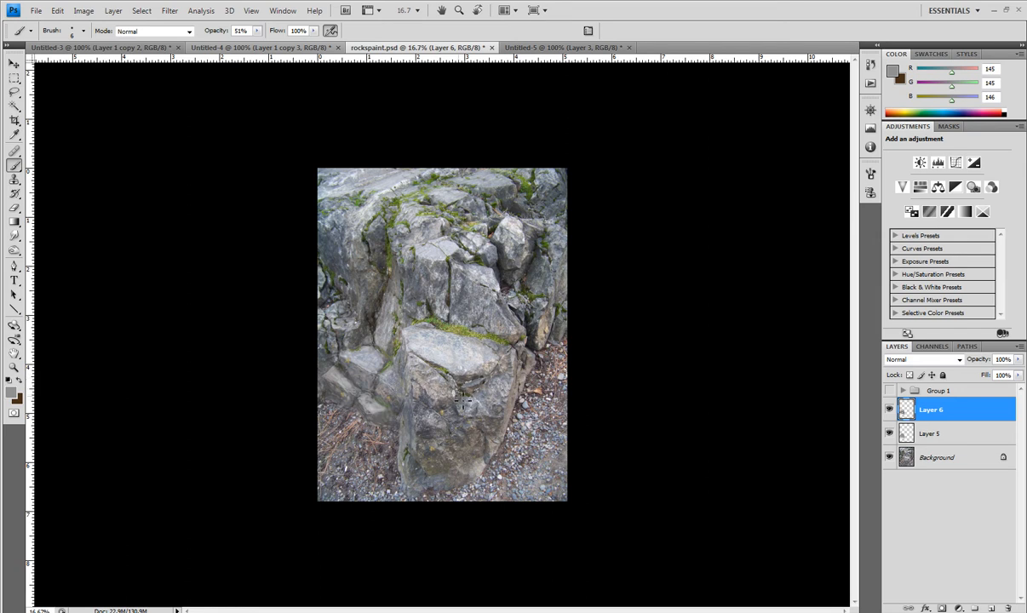
# Set the foreground color to bright red #ef0505, enlarge the brush, and undo the last stroke.
pyautogui.click(11, 391)
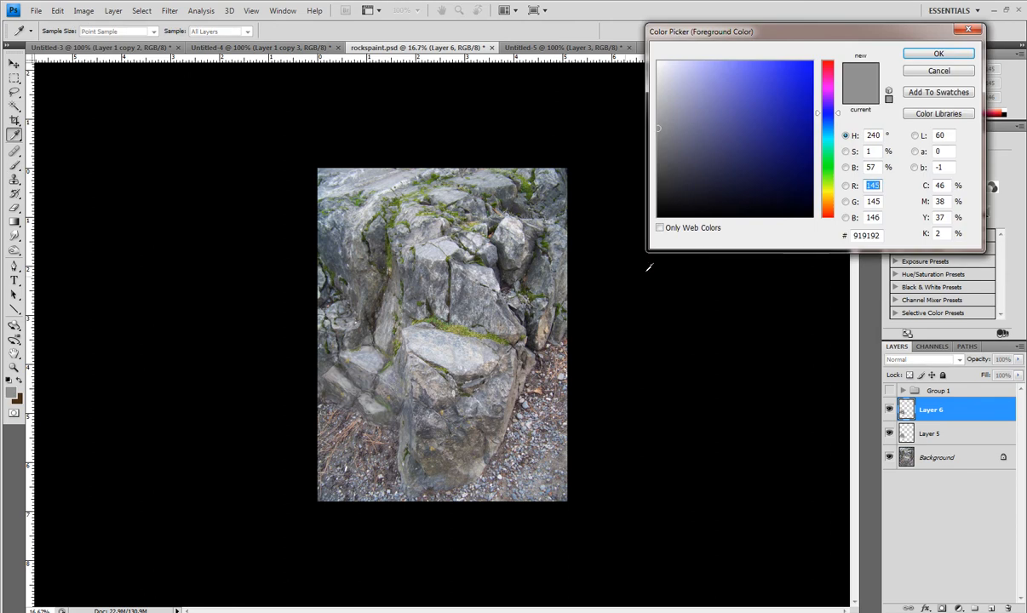
pyautogui.moveTo(830, 77); pyautogui.dragTo(829, 60)
pyautogui.moveTo(803, 76); pyautogui.dragTo(810, 70)
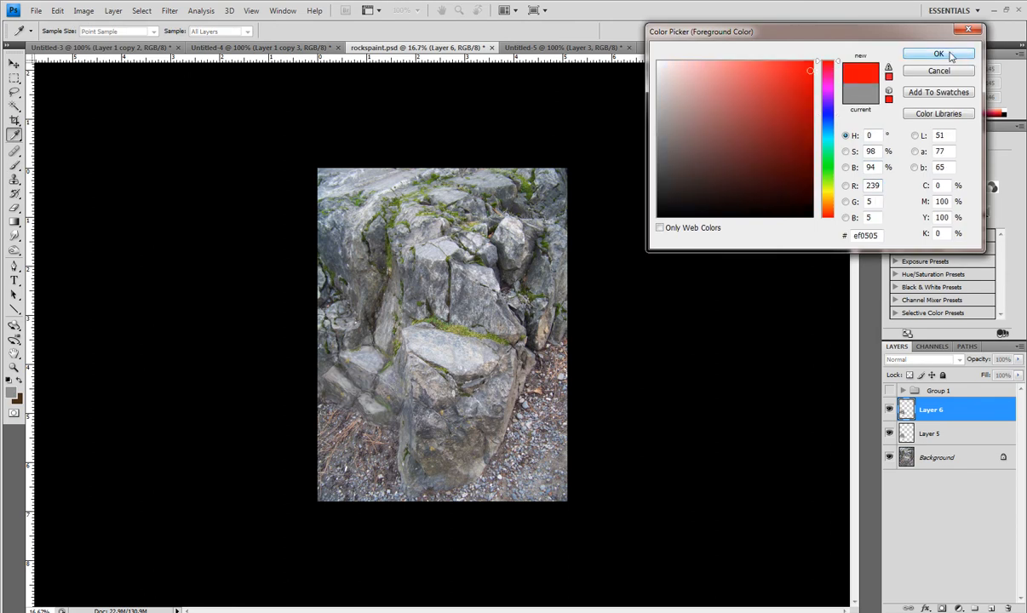
pyautogui.click(956, 57)
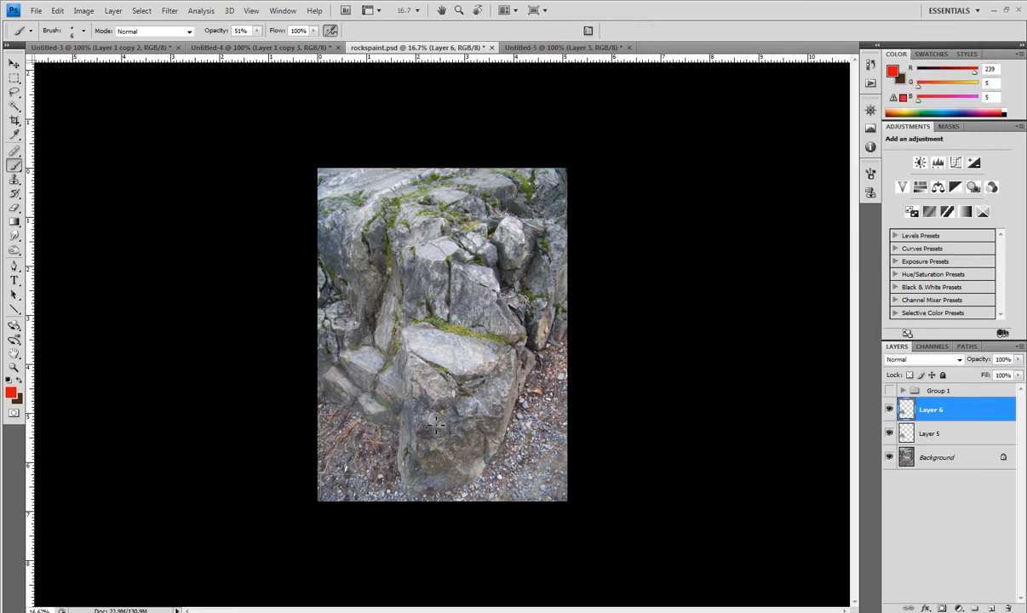
pyautogui.press(']')
pyautogui.press(']')
pyautogui.hotkey('ctrl', 'z')
# Examine the refined cracks, edges and texture of the painted rocks at up to 100%, and view the image at 6.25%.
pyautogui.click(14, 367)
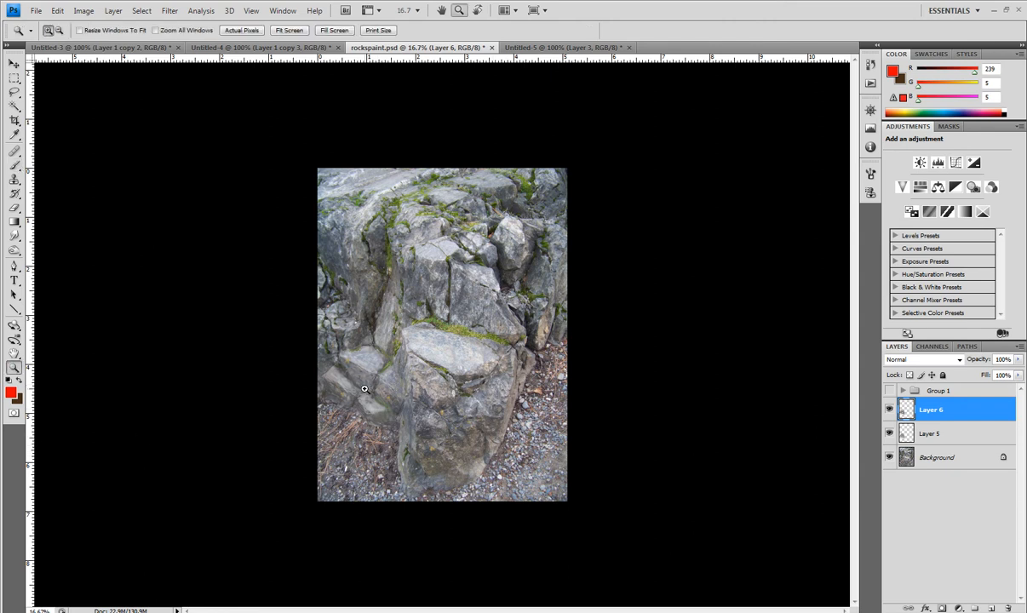
pyautogui.click(364, 389)
pyautogui.click(367, 409)
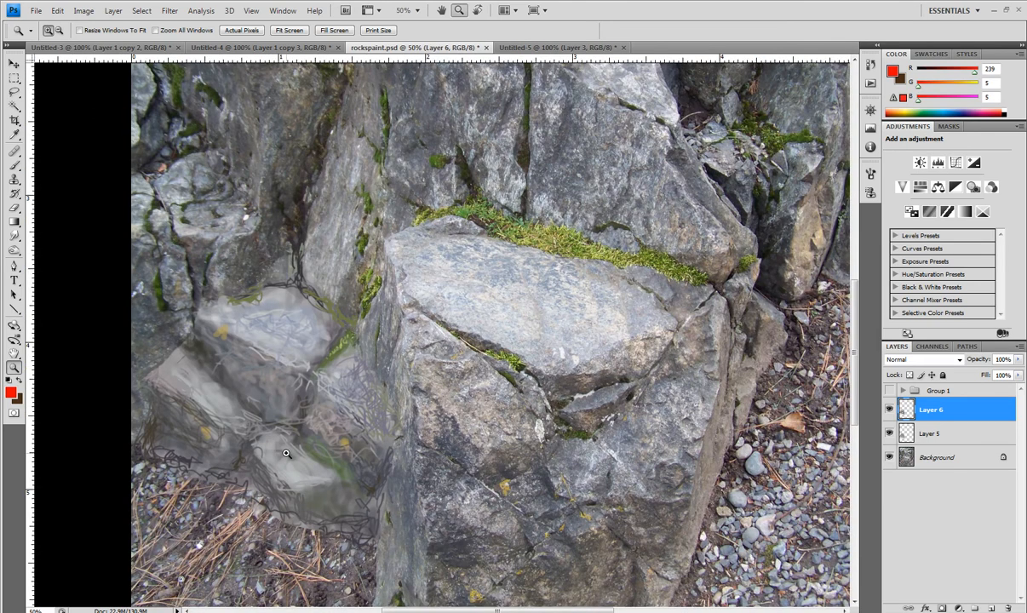
pyautogui.click(286, 454)
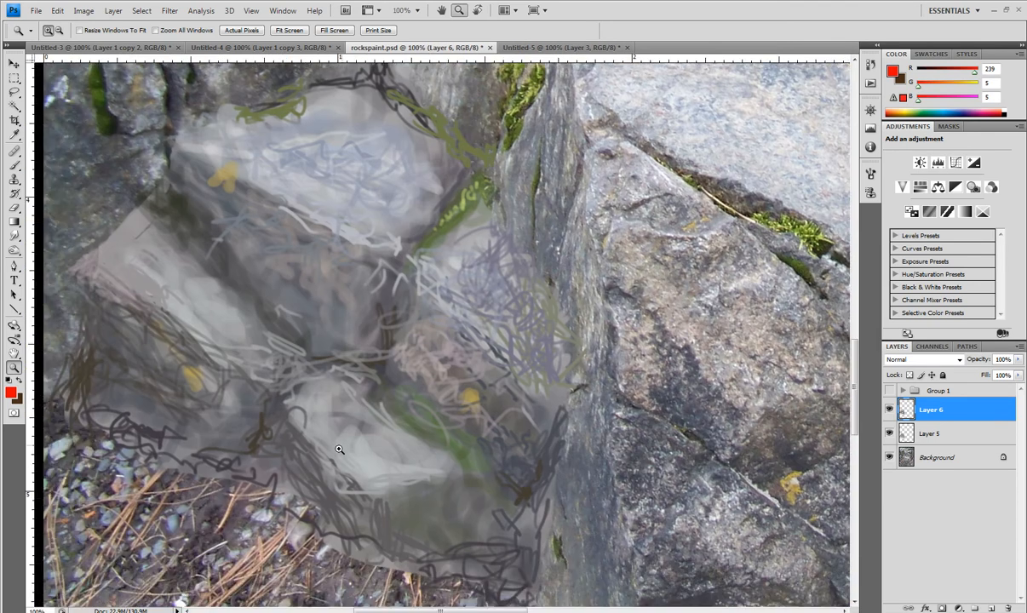
pyautogui.keyDown('alt'); pyautogui.click(391, 384); pyautogui.keyUp('alt')
pyautogui.keyDown('alt'); pyautogui.click(391, 392); pyautogui.keyUp('alt')
pyautogui.keyDown('alt'); pyautogui.click(389, 398); pyautogui.keyUp('alt')
pyautogui.keyDown('alt'); pyautogui.click(387, 408); pyautogui.keyUp('alt')
pyautogui.keyDown('alt'); pyautogui.click(386, 415); pyautogui.keyUp('alt')
pyautogui.keyDown('alt'); pyautogui.click(389, 418); pyautogui.keyUp('alt')
pyautogui.keyDown('alt'); pyautogui.click(392, 424); pyautogui.keyUp('alt')
pyautogui.keyDown('alt'); pyautogui.click(396, 427); pyautogui.keyUp('alt')
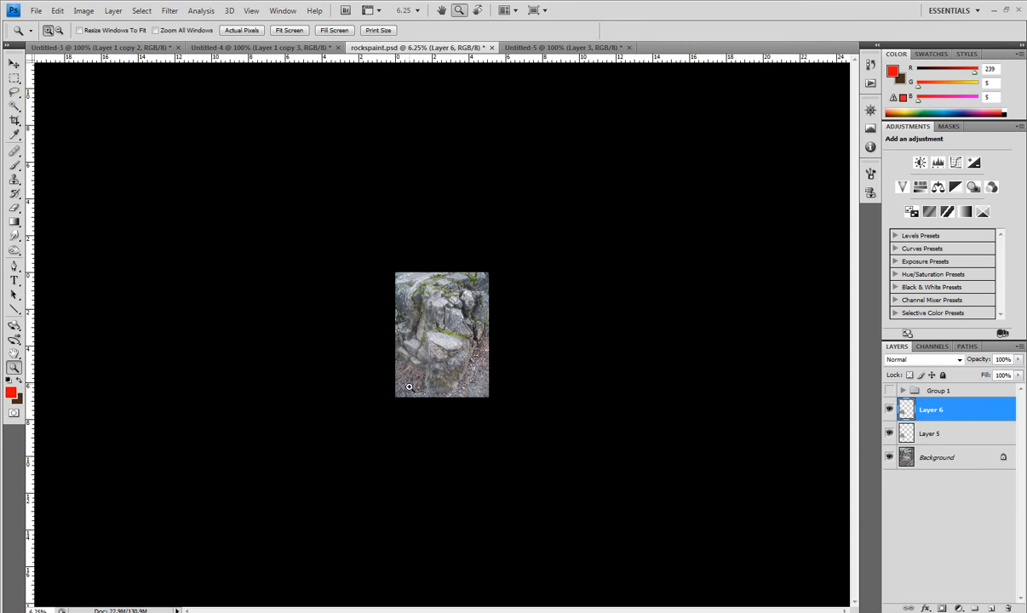
# Inspect how well the refined rocks match the surrounding photo at 25% and 50% magnification.
pyautogui.click(414, 363)
pyautogui.click(405, 372)
pyautogui.click(384, 395)
pyautogui.click(377, 405)
pyautogui.click(366, 413)
pyautogui.click(336, 429)
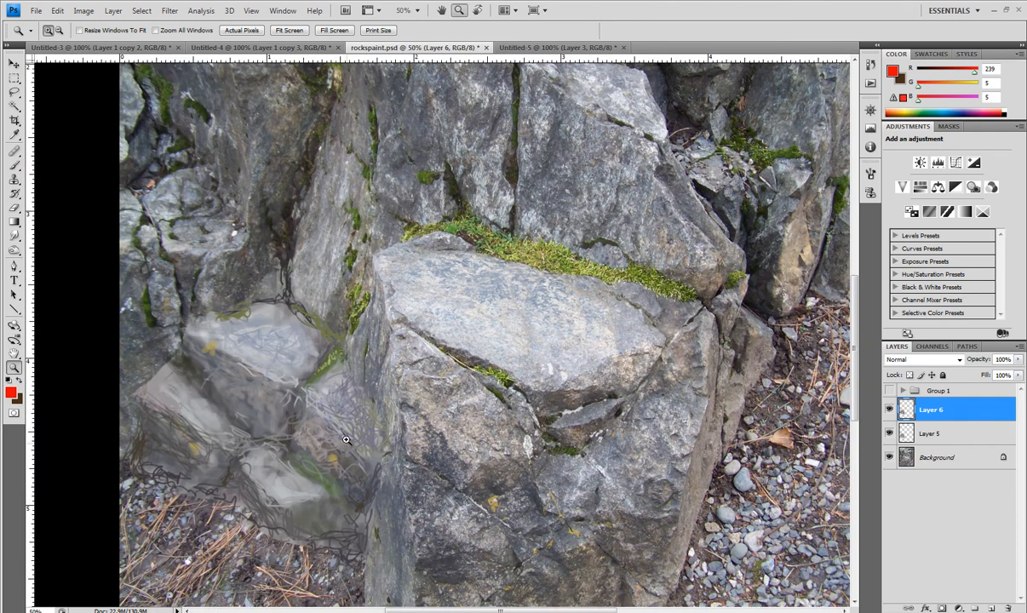
pyautogui.keyDown('alt'); pyautogui.click(350, 443); pyautogui.keyUp('alt')
pyautogui.keyDown('alt'); pyautogui.click(354, 446); pyautogui.keyUp('alt')
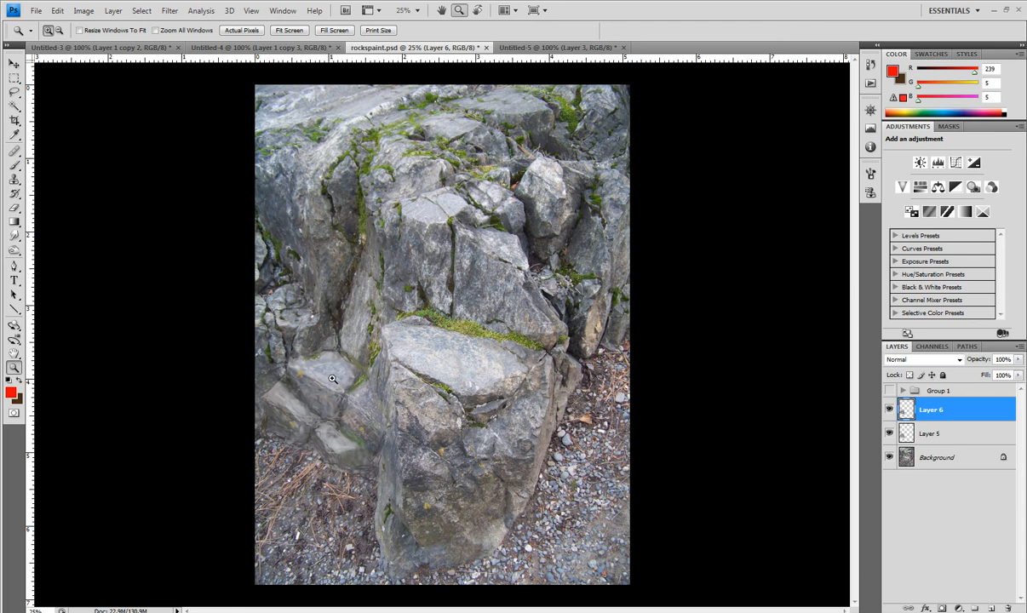
pyautogui.click(336, 389)
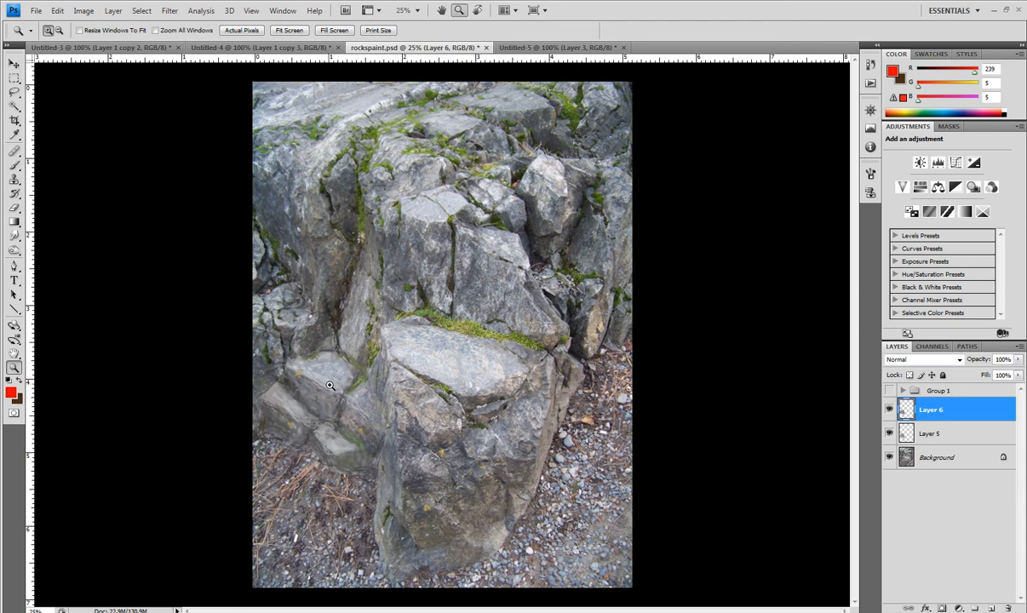
pyautogui.moveTo(326, 423); pyautogui.dragTo(347, 414)
pyautogui.click(296, 349)
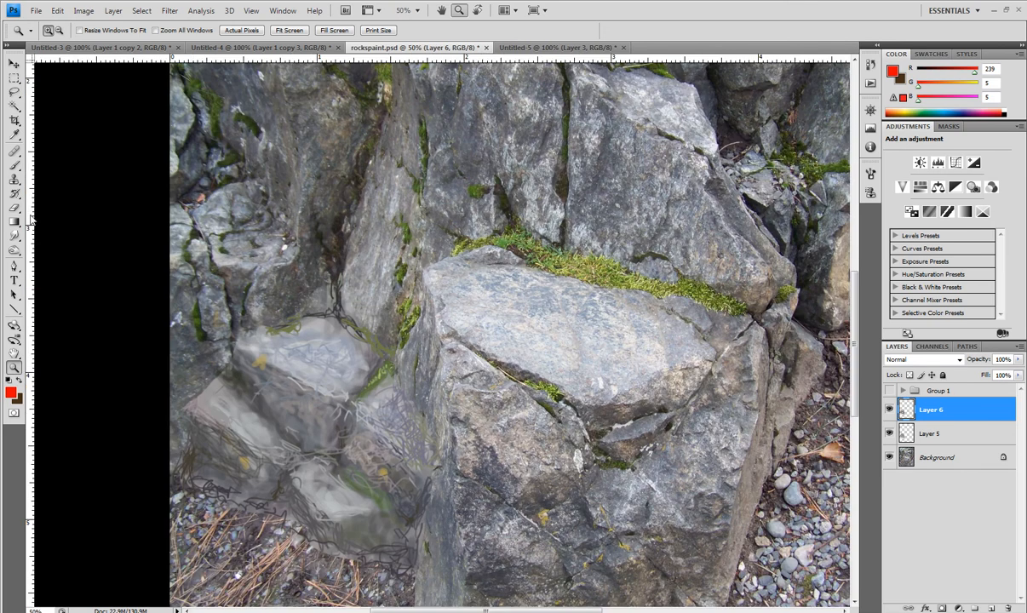
# Sample a Healing Brush source from the large front rock on the Background layer, and return to Layer 6.
pyautogui.click(14, 151)
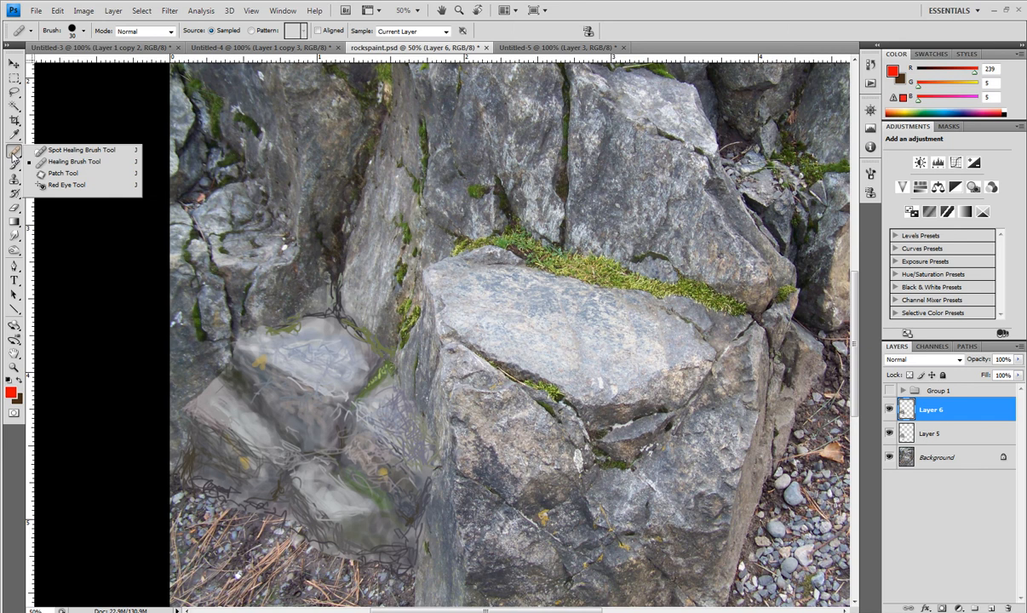
pyautogui.click(74, 161)
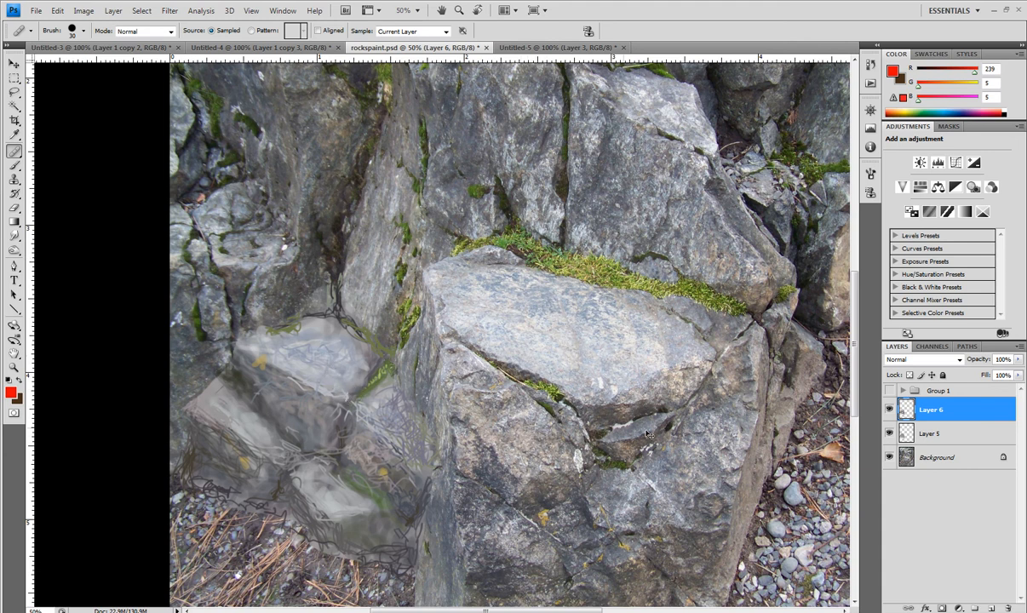
pyautogui.click(921, 464)
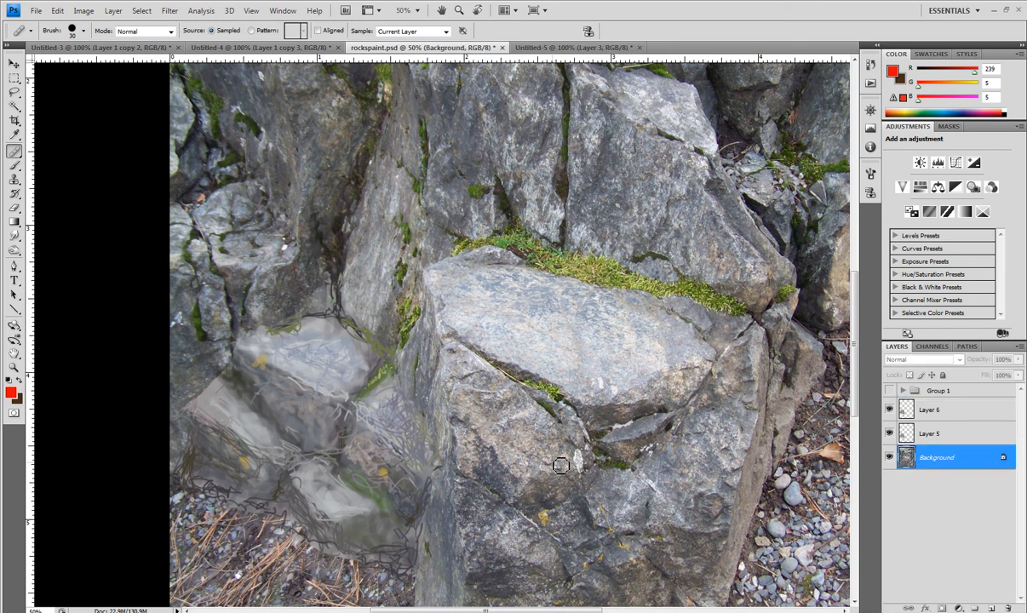
pyautogui.keyDown('alt'); pyautogui.click(526, 447); pyautogui.keyUp('alt')
pyautogui.click(924, 410)
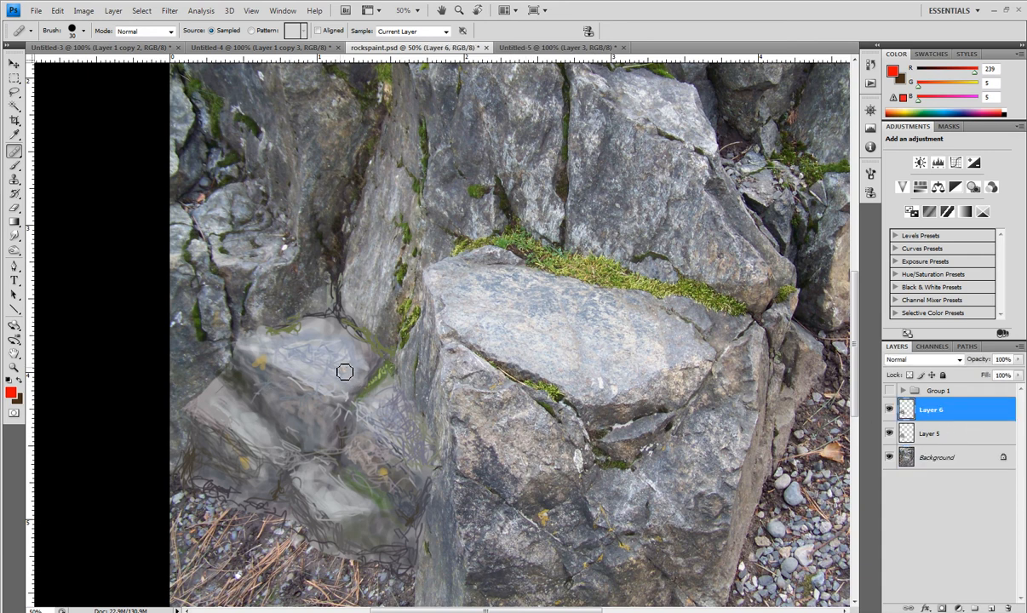
# Brush the sampled rock texture over the painted upper rock and the crevice below it with the Healing Brush.
pyautogui.moveTo(332, 368); pyautogui.dragTo(314, 355)
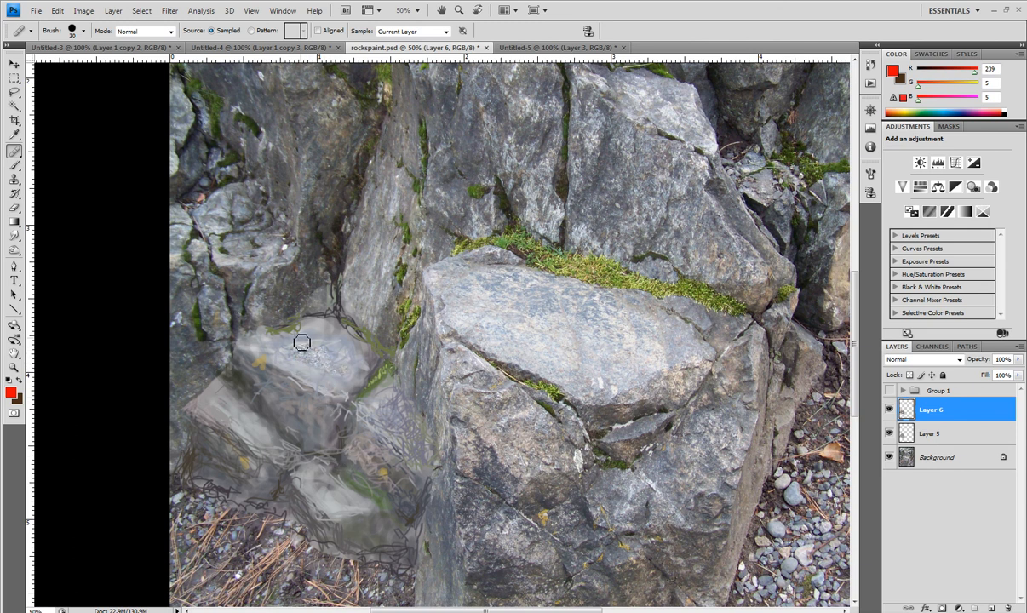
pyautogui.moveTo(317, 352); pyautogui.dragTo(312, 362)
pyautogui.moveTo(334, 422); pyautogui.dragTo(327, 415)
pyautogui.moveTo(329, 365); pyautogui.dragTo(317, 359)
pyautogui.click(422, 400)
pyautogui.moveTo(284, 363)
pyautogui.mouseDown()
pyautogui.moveTo(286, 350)
pyautogui.moveTo(330, 353)
pyautogui.mouseUp()
pyautogui.moveTo(319, 369); pyautogui.dragTo(320, 368)
# Duplicate Layer 5 and Layer 6, merge the copies into one layer, and hide the two originals.
pyautogui.click(889, 410)
pyautogui.click(889, 411)
pyautogui.click(890, 434)
pyautogui.click(890, 435)
pyautogui.click(943, 434)
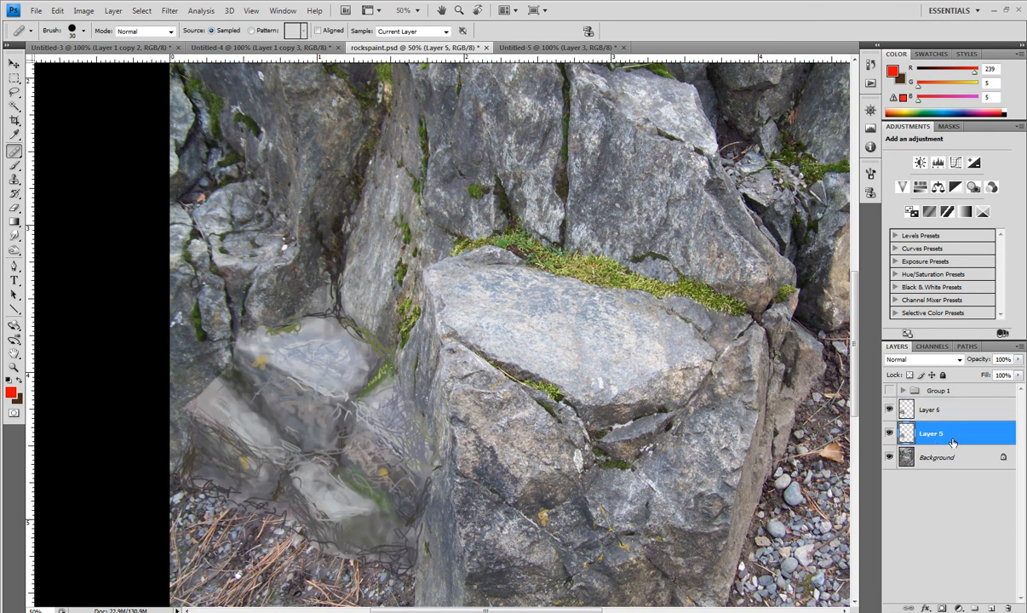
pyautogui.keyDown('shift'); pyautogui.click(945, 410); pyautogui.keyUp('shift')
pyautogui.moveTo(946, 417); pyautogui.dragTo(988, 606)
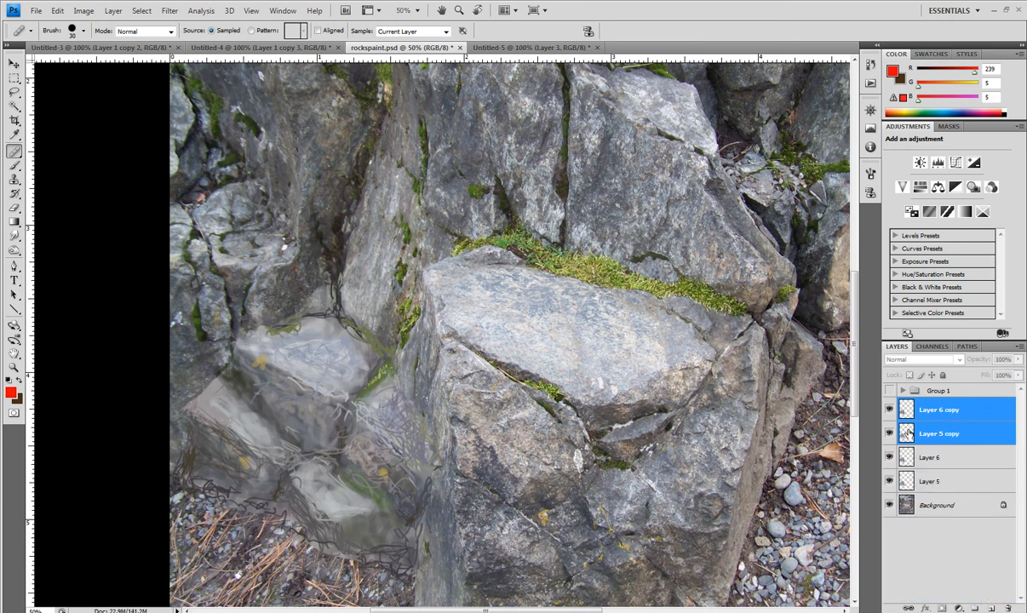
pyautogui.hotkey('ctrl', 'e')
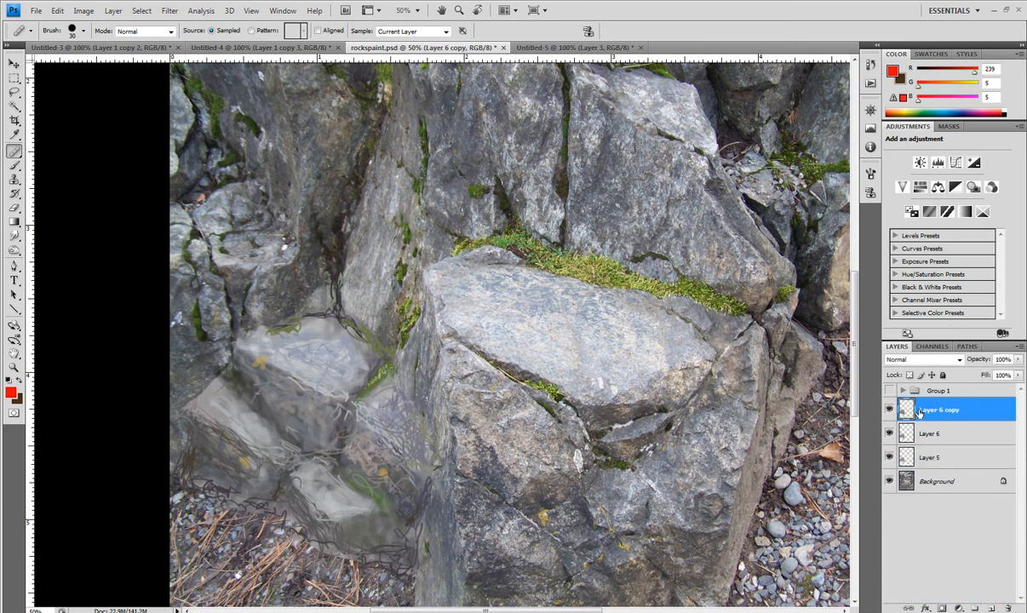
pyautogui.moveTo(889, 434); pyautogui.dragTo(890, 458)
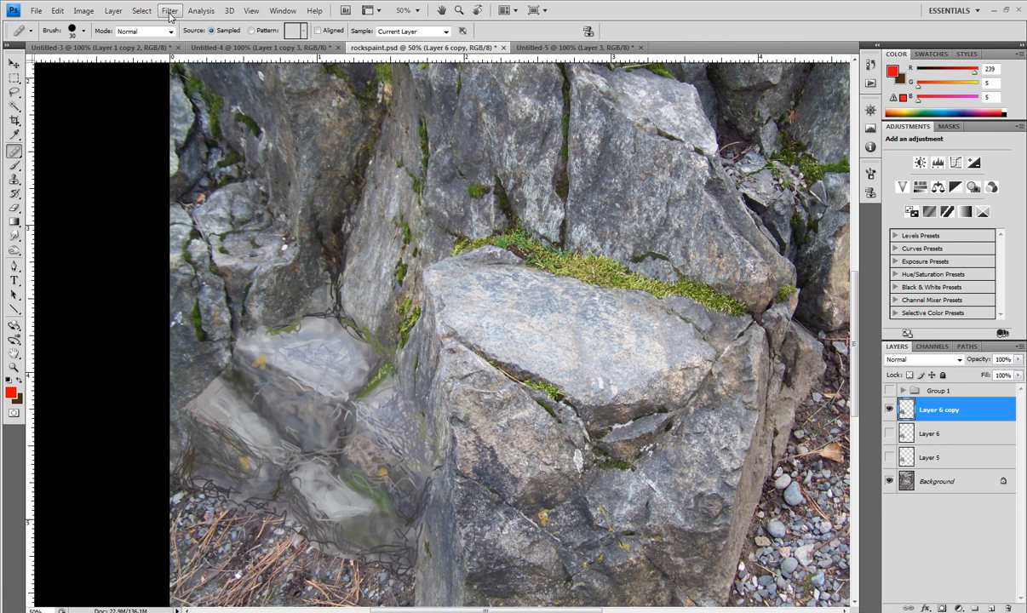
# Add monochromatic Gaussian noise to the merged rock copy.
pyautogui.click(170, 14)
pyautogui.moveTo(162, 146)
pyautogui.click(217, 145)
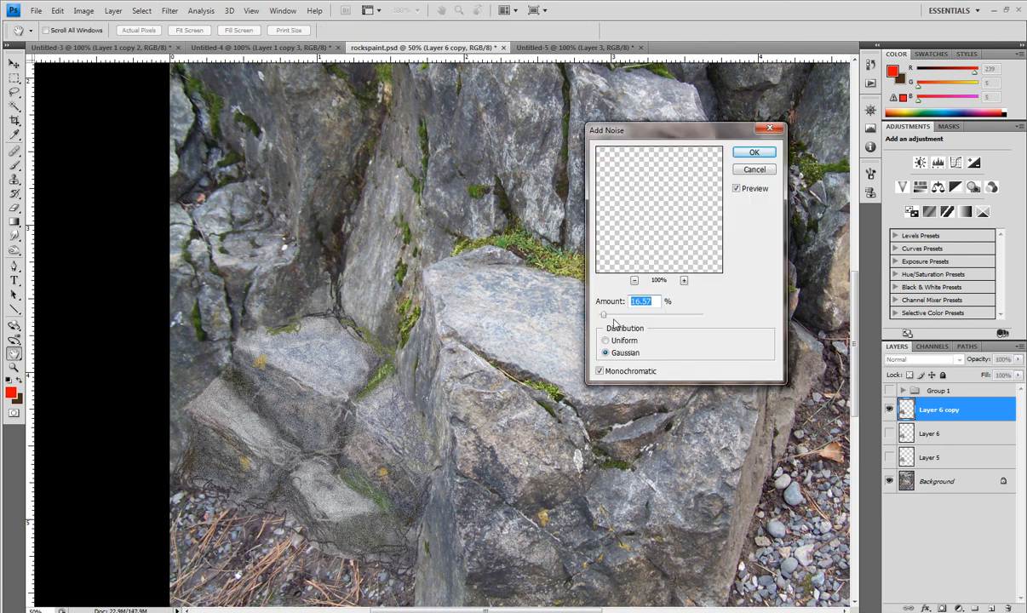
pyautogui.click(609, 316)
pyautogui.moveTo(605, 318); pyautogui.dragTo(608, 317)
pyautogui.click(754, 152)
pyautogui.press('s')
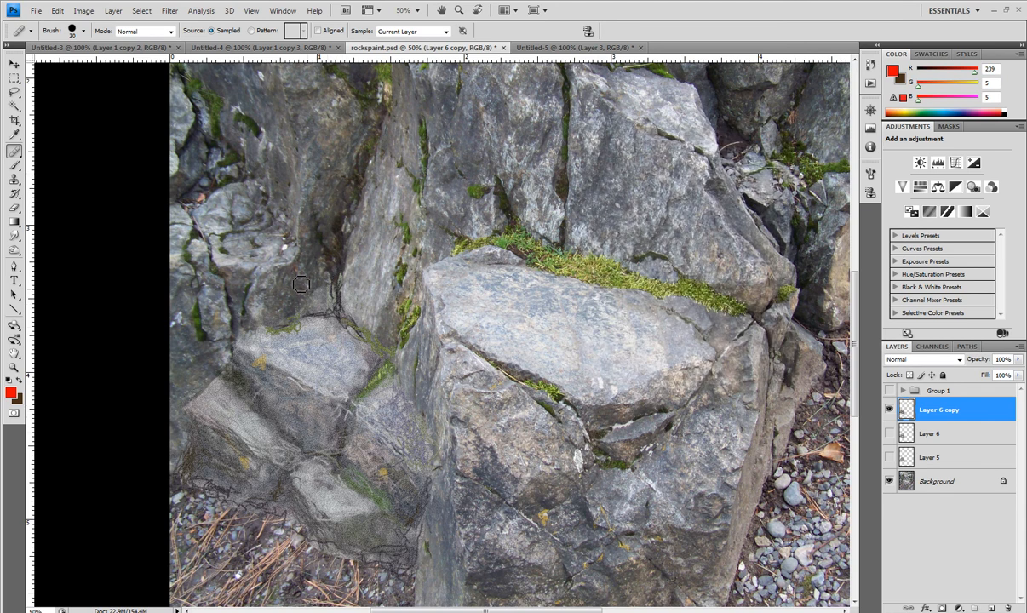
# Adjust the merged rock copy's Levels to a midtone input of 0.78 and a white input of 224.
pyautogui.click(83, 11)
pyautogui.moveTo(96, 43)
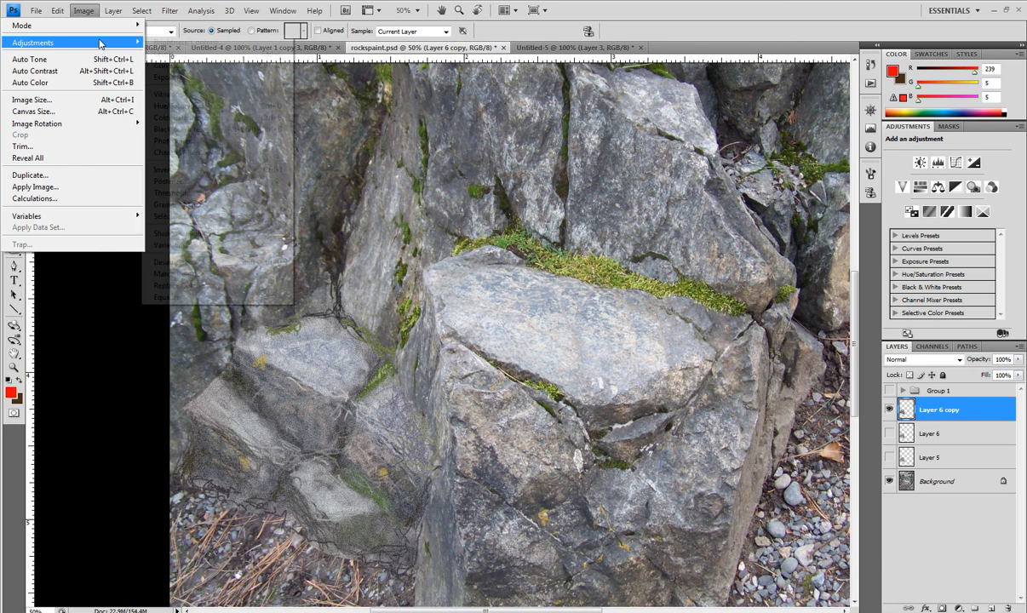
pyautogui.click(176, 52)
pyautogui.moveTo(661, 203)
pyautogui.mouseDown()
pyautogui.moveTo(643, 202)
pyautogui.moveTo(733, 205)
pyautogui.moveTo(621, 204)
pyautogui.moveTo(665, 206)
pyautogui.mouseUp()
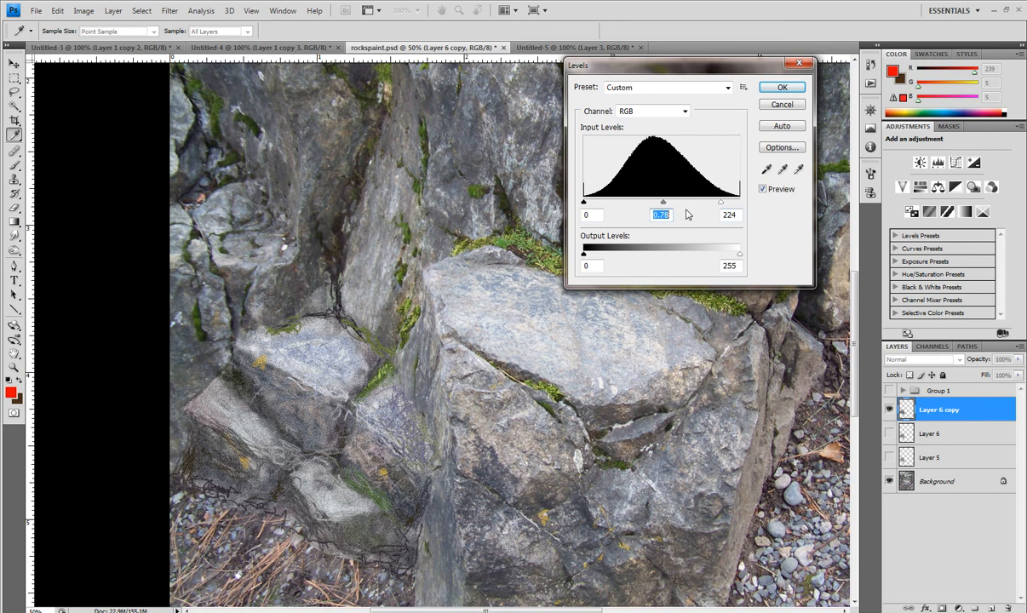
pyautogui.click(782, 89)
pyautogui.press('s')
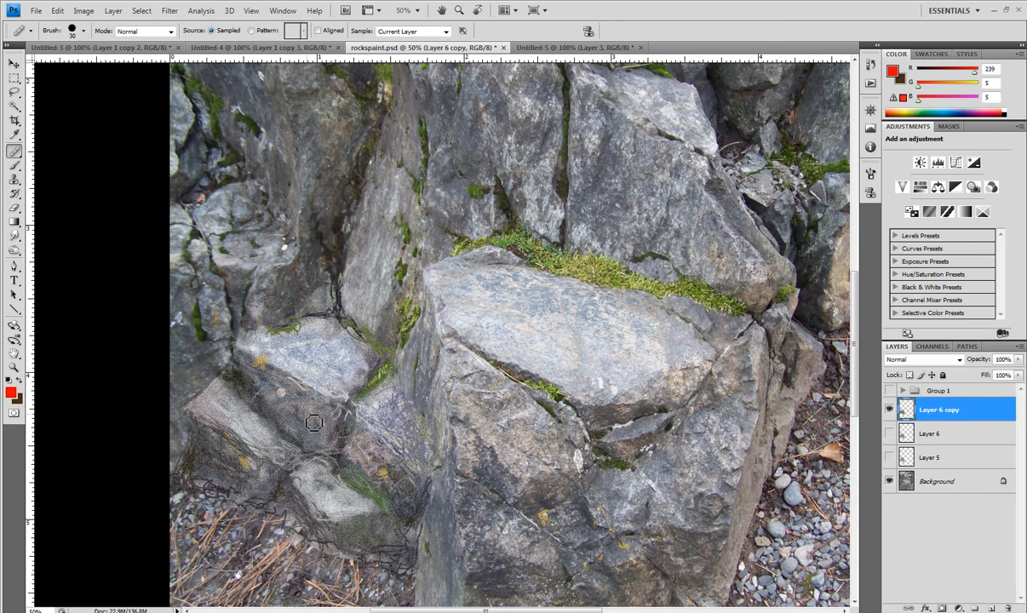
# Apply the Paint Daubs filter to the merged rock copy with brush size 3, sharpness 0 and the Wide Blurry brush type.
pyautogui.click(170, 10)
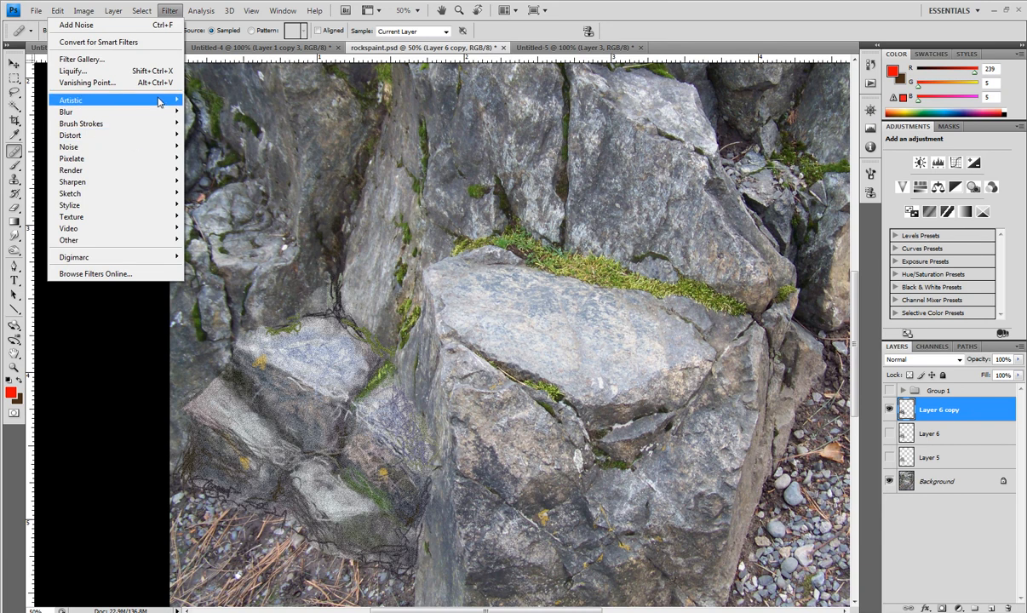
pyautogui.moveTo(160, 102)
pyautogui.click(204, 100)
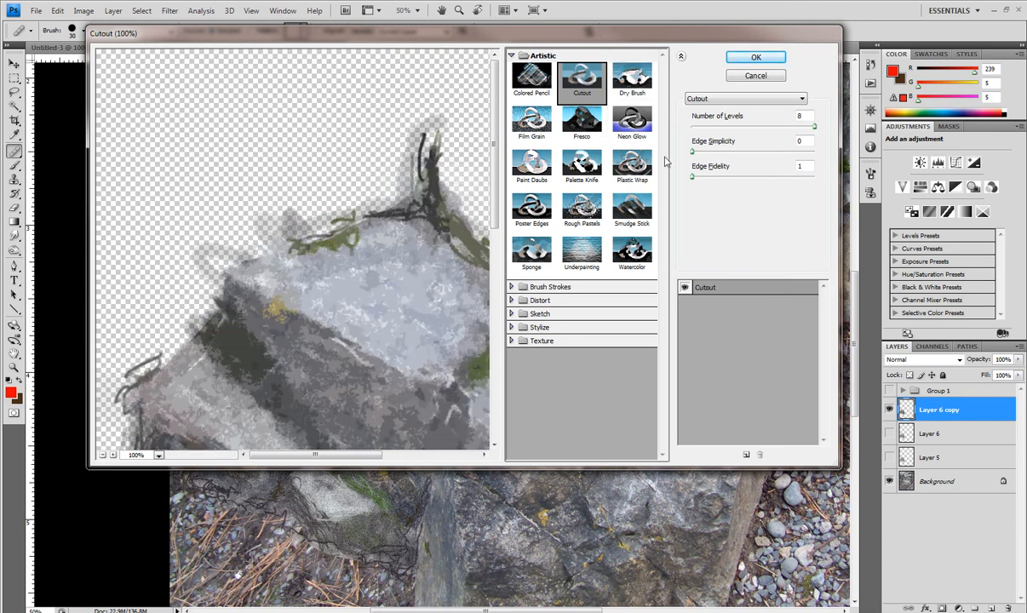
pyautogui.click(632, 79)
pyautogui.click(638, 132)
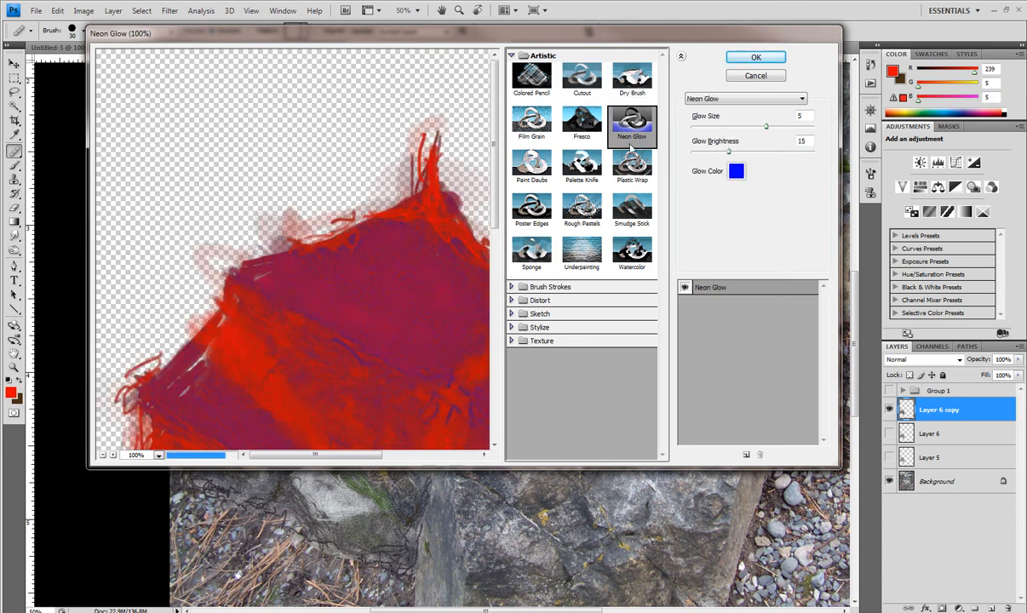
pyautogui.click(582, 119)
pyautogui.click(531, 120)
pyautogui.click(533, 166)
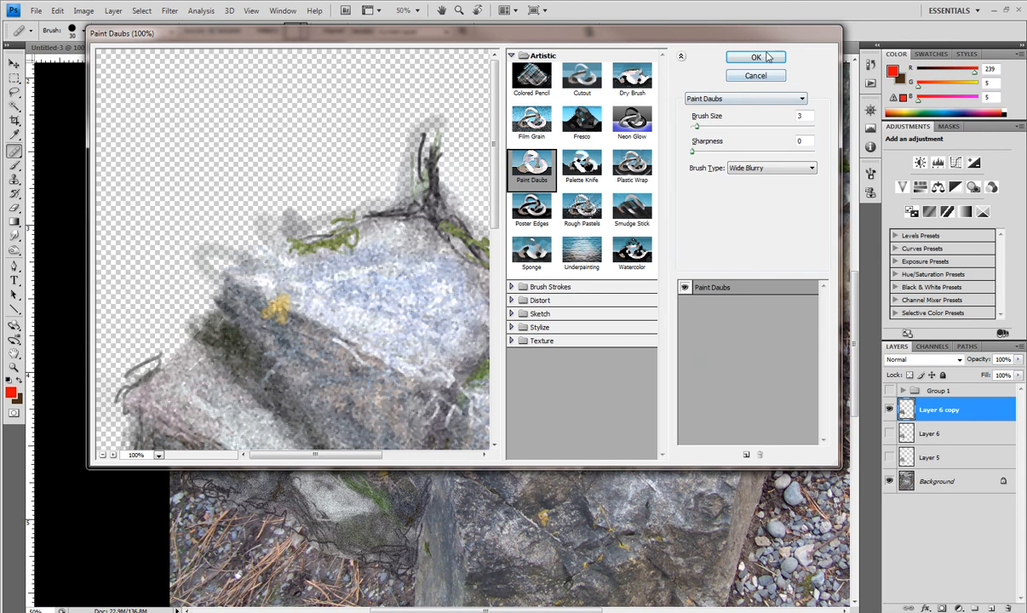
pyautogui.click(722, 57)
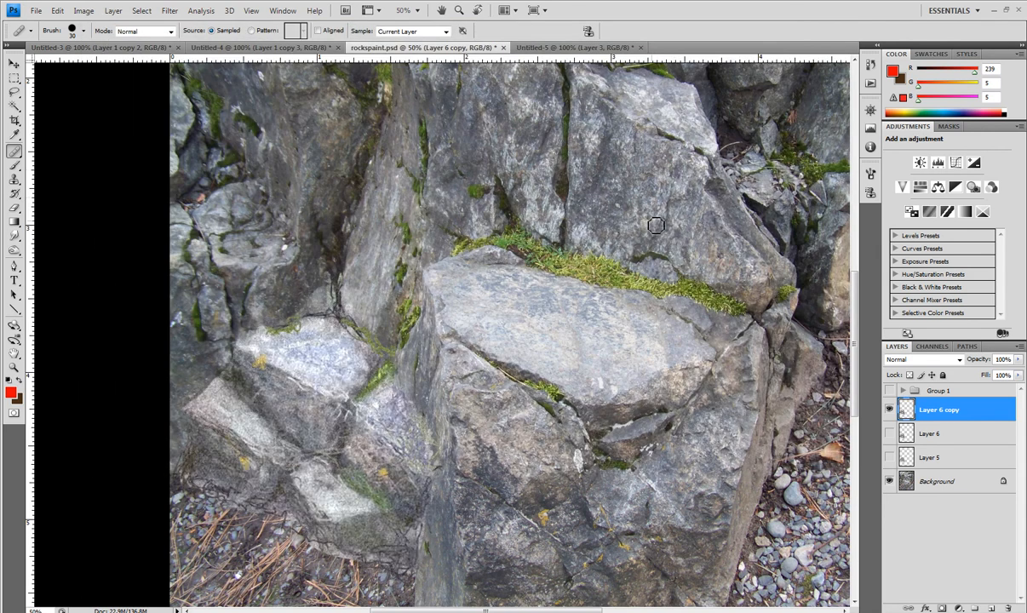
# Delete the filtered rock copy, and show Layer 5 and Layer 6 again.
pyautogui.click(13, 367)
pyautogui.keyDown('alt'); pyautogui.click(320, 377); pyautogui.keyUp('alt')
pyautogui.keyDown('alt'); pyautogui.click(341, 418); pyautogui.keyUp('alt')
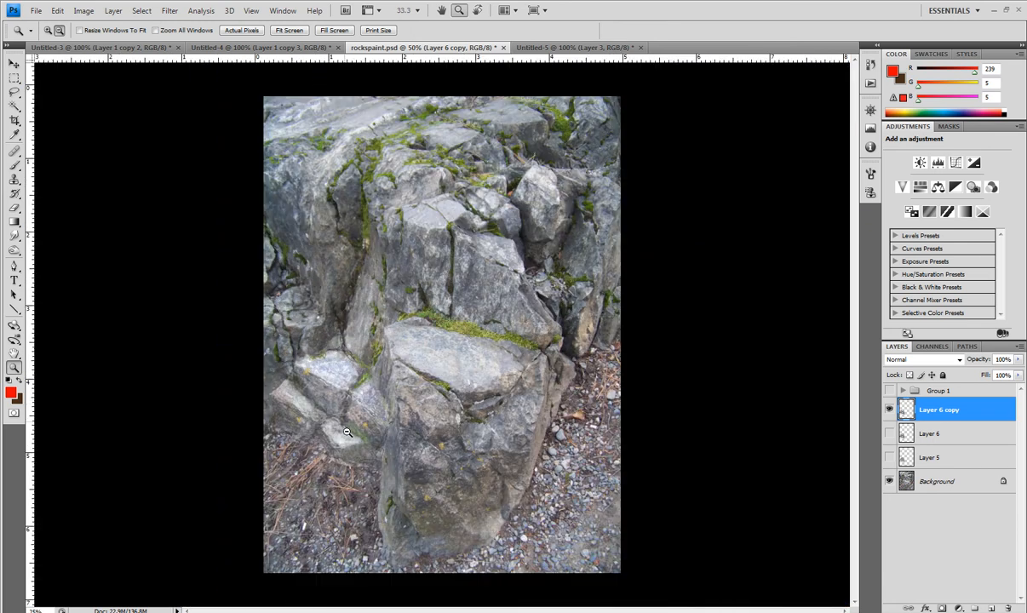
pyautogui.keyDown('alt'); pyautogui.click(347, 431); pyautogui.keyUp('alt')
pyautogui.moveTo(376, 422); pyautogui.dragTo(393, 436)
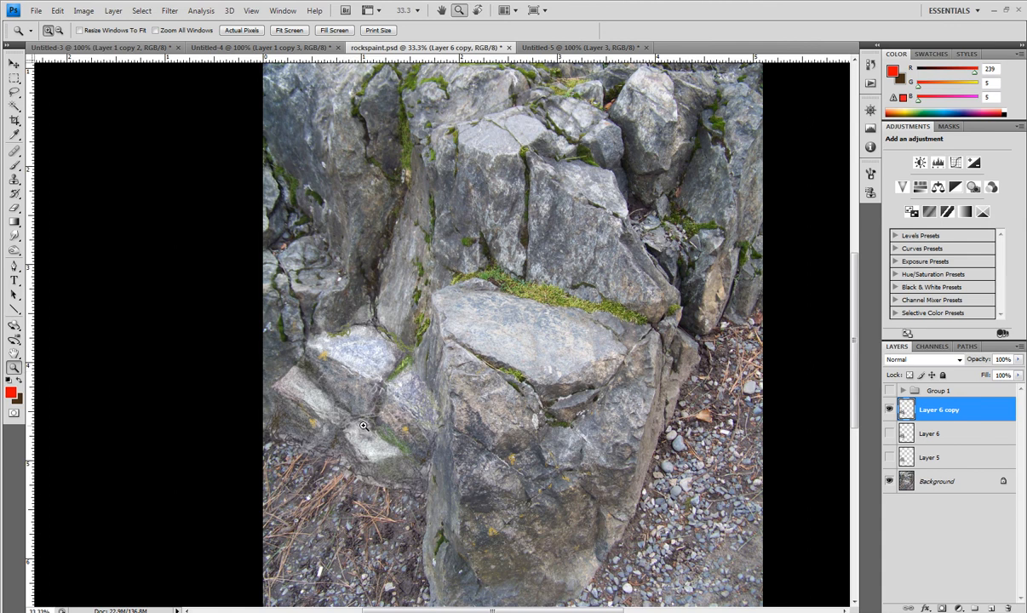
pyautogui.moveTo(967, 416); pyautogui.dragTo(1005, 605)
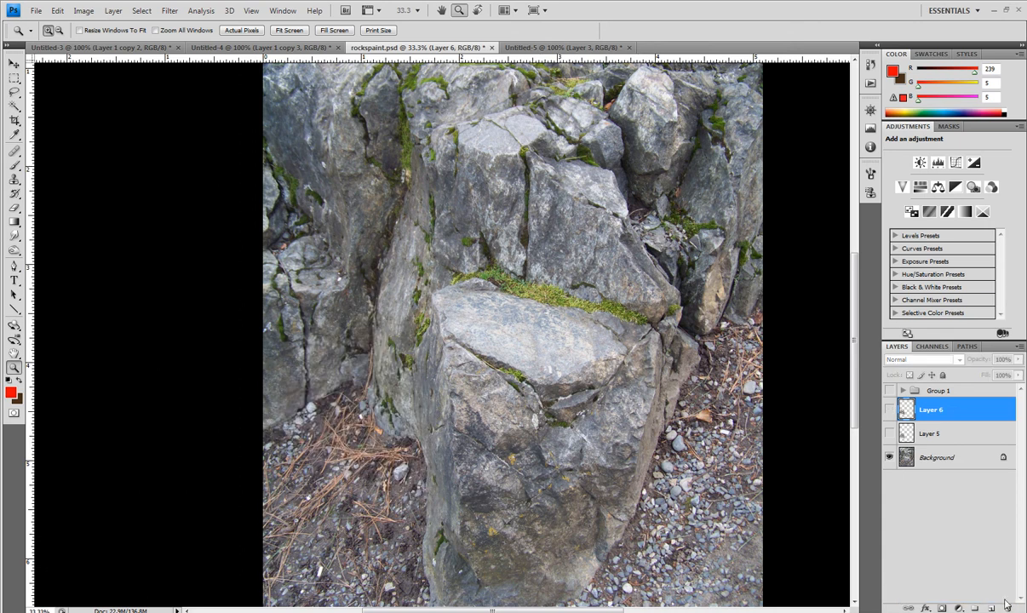
pyautogui.click(889, 433)
pyautogui.click(887, 411)
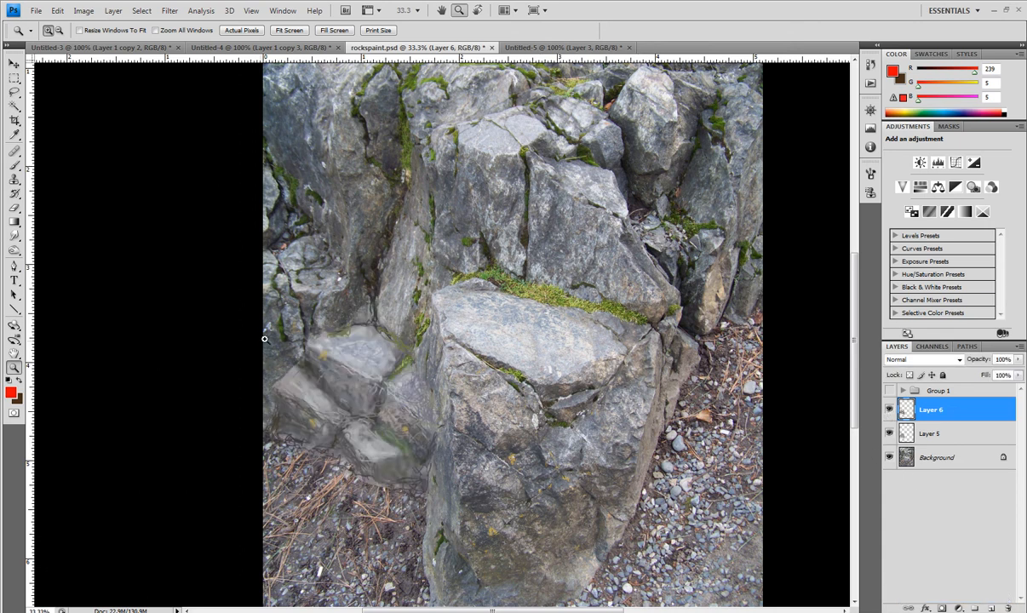
# Inspect the painted rocks' surface, moss and edges against the surrounding photo at magnifications from 25% to 100%.
pyautogui.click(360, 385)
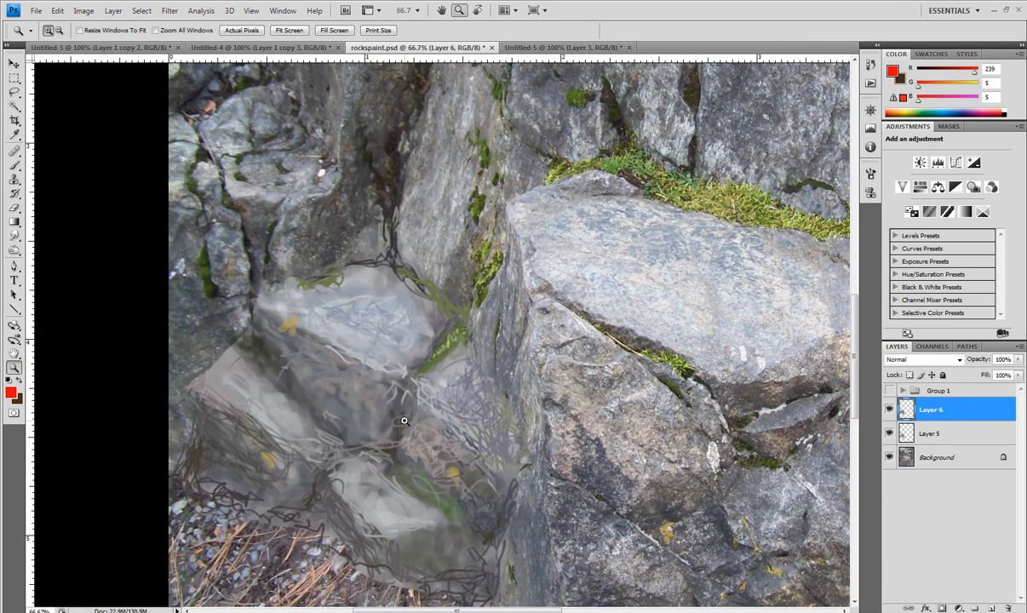
pyautogui.keyDown('alt'); pyautogui.click(371, 438); pyautogui.keyUp('alt')
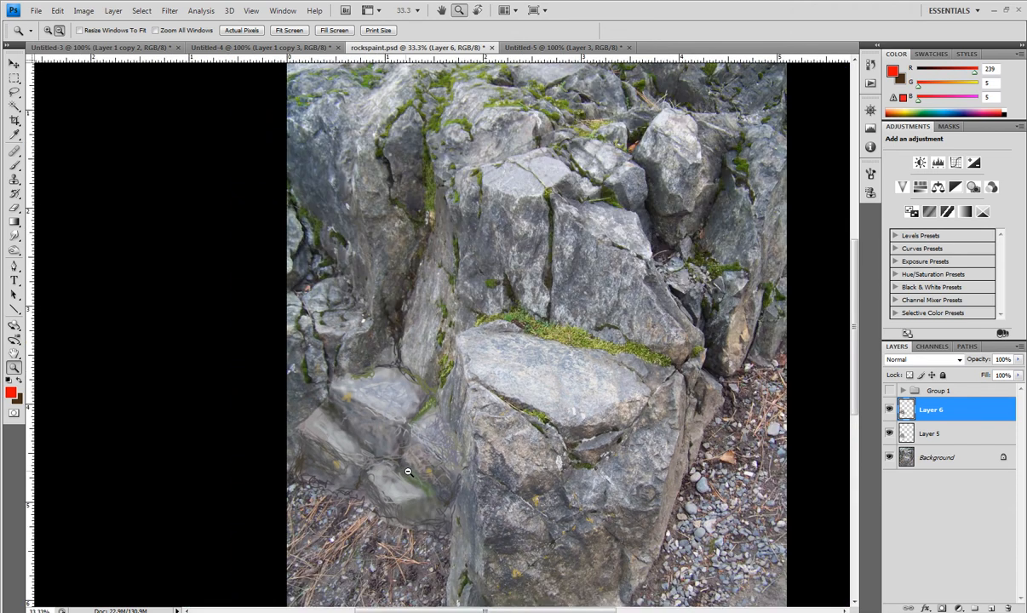
pyautogui.keyDown('alt'); pyautogui.click(408, 471); pyautogui.keyUp('alt')
pyautogui.click(349, 428)
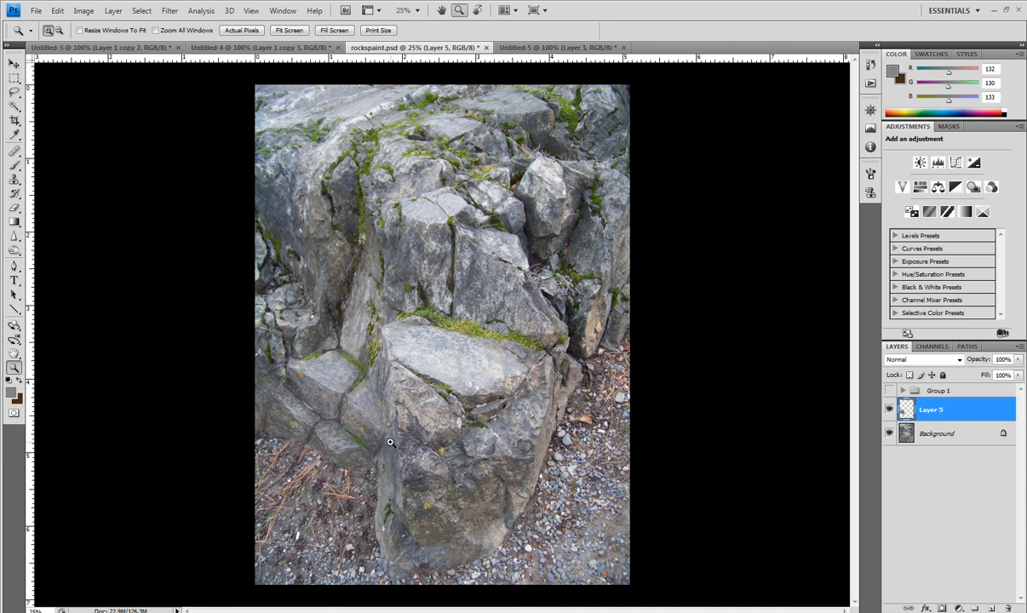
pyautogui.click(314, 405)
pyautogui.click(298, 426)
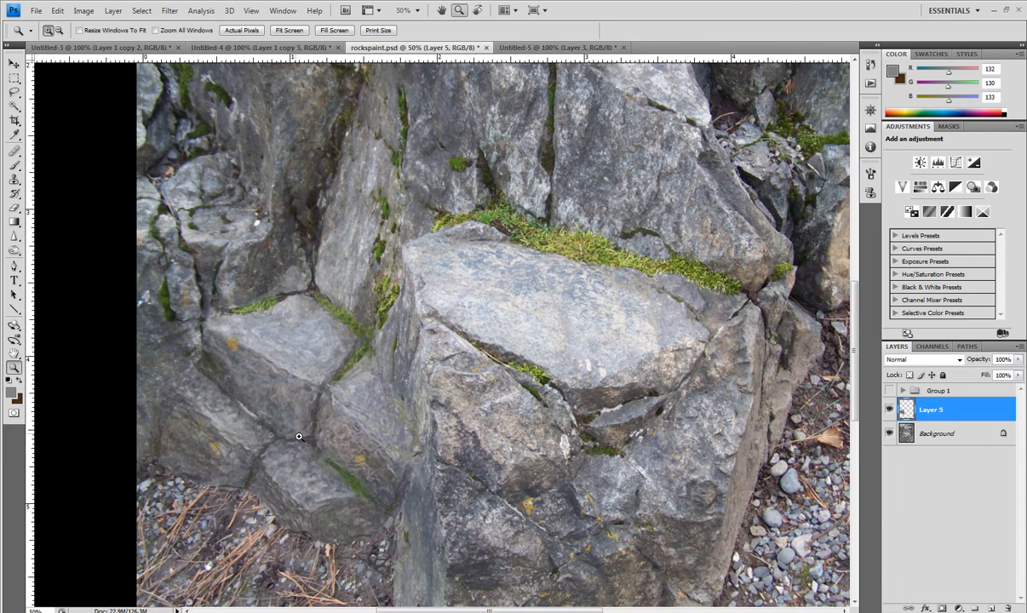
pyautogui.click(299, 436)
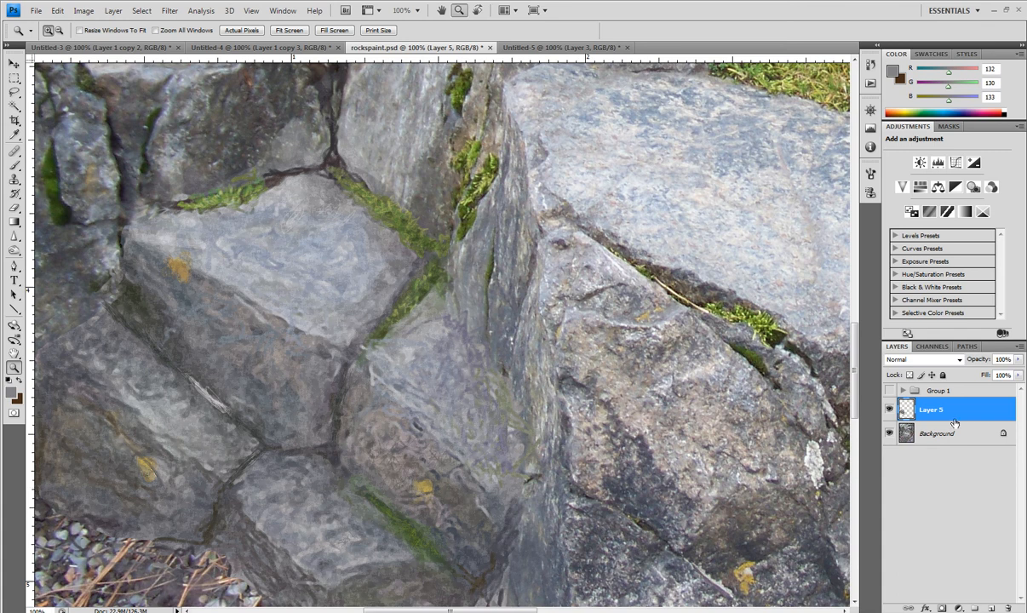
# Duplicate Layer 5, and try the Film Grain, Fresco, Paint Daubs and Palette Knife filters on the copy in the filter preview.
pyautogui.moveTo(907, 409); pyautogui.dragTo(990, 607)
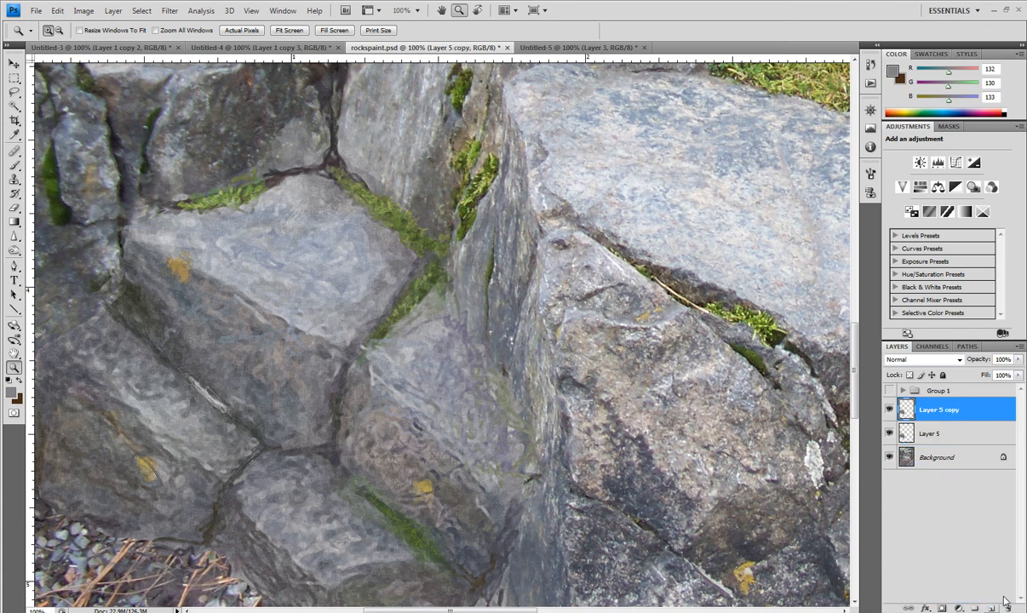
pyautogui.click(170, 10)
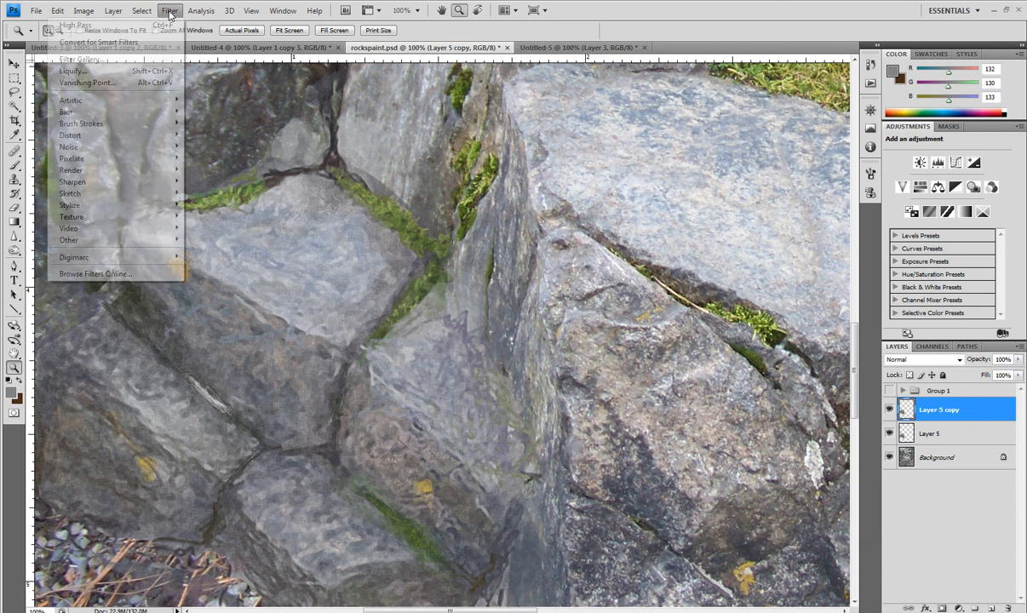
pyautogui.moveTo(143, 101)
pyautogui.click(208, 100)
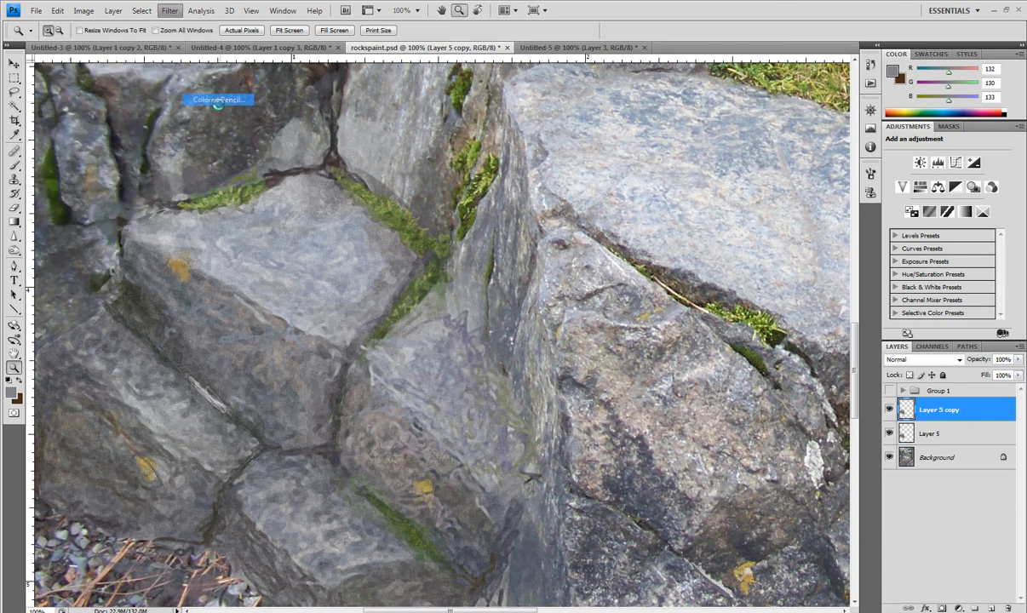
pyautogui.click(581, 76)
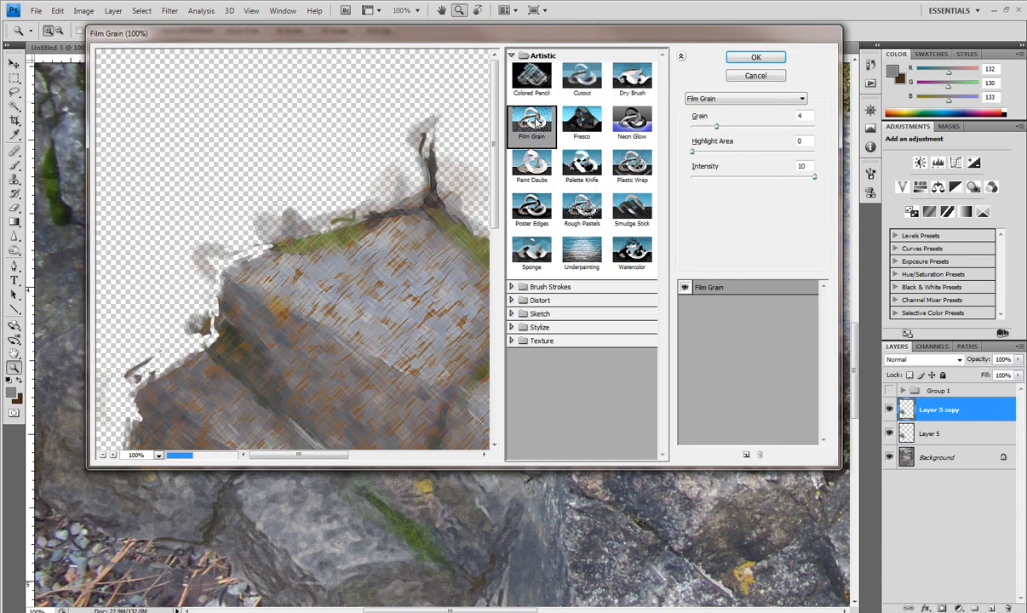
pyautogui.click(582, 120)
pyautogui.click(531, 163)
pyautogui.click(587, 166)
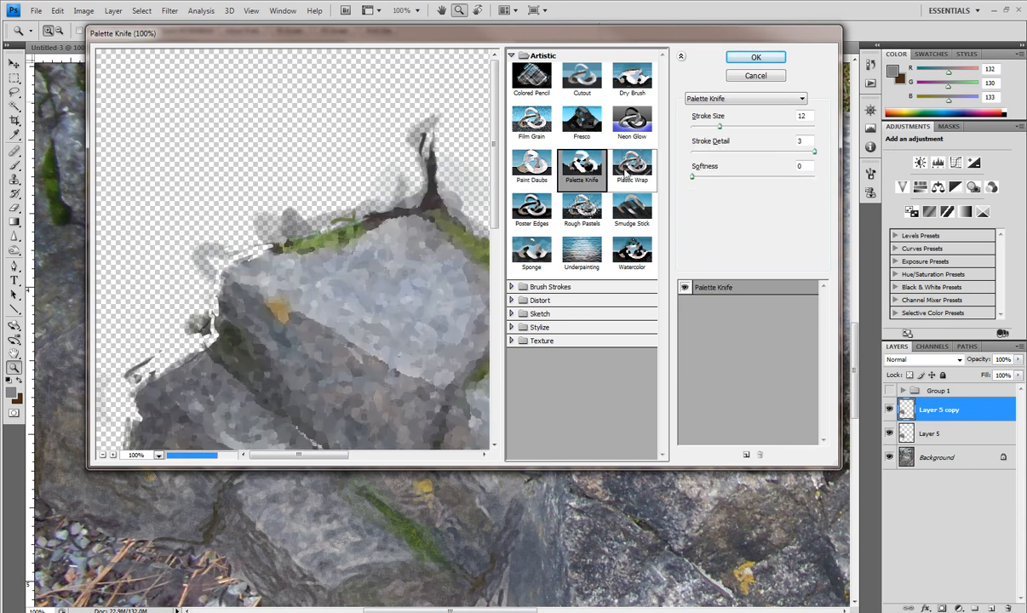
# Apply the Palette Knife filter to the Layer 5 copy with stroke size 12, stroke detail 3 and softness 0.
pyautogui.click(101, 455)
pyautogui.click(102, 455)
pyautogui.click(101, 454)
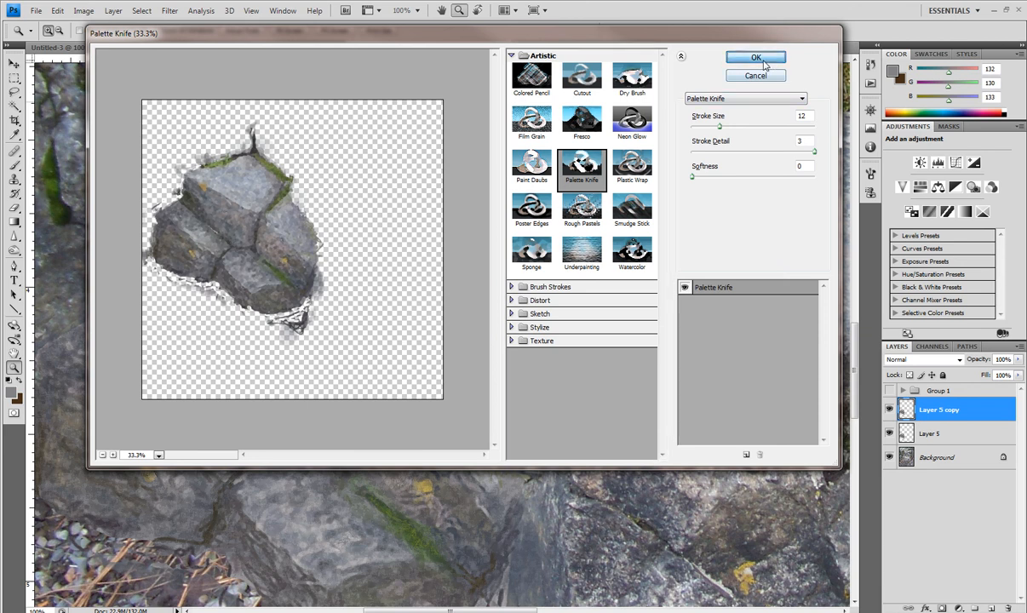
pyautogui.click(738, 58)
pyautogui.click(1018, 375)
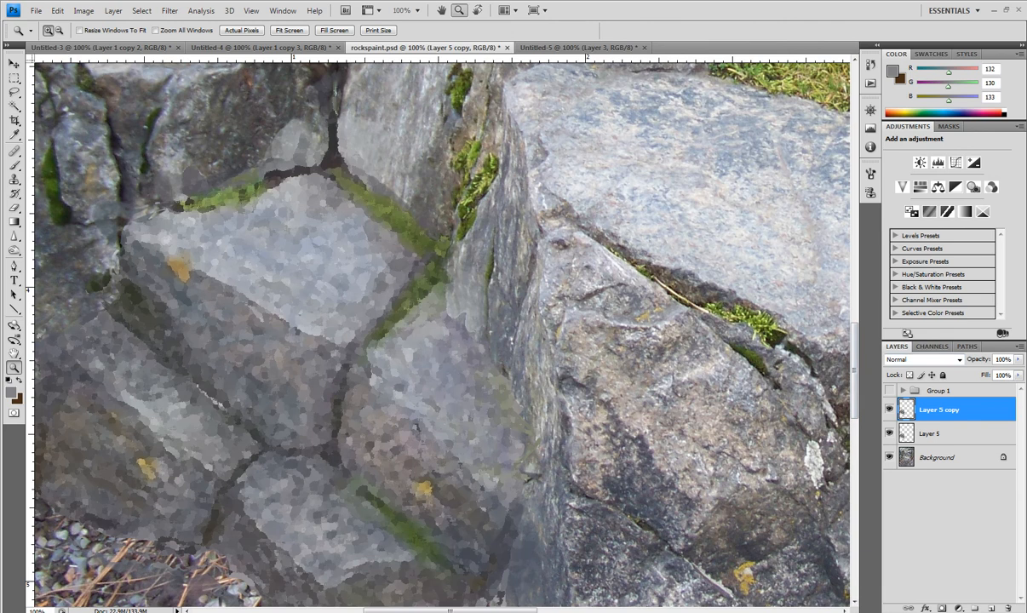
# Reduce the fill of the Palette Knife-filtered Layer 5 copy to 14% and check its blend across the whole photo.
pyautogui.moveTo(964, 392); pyautogui.dragTo(958, 392)
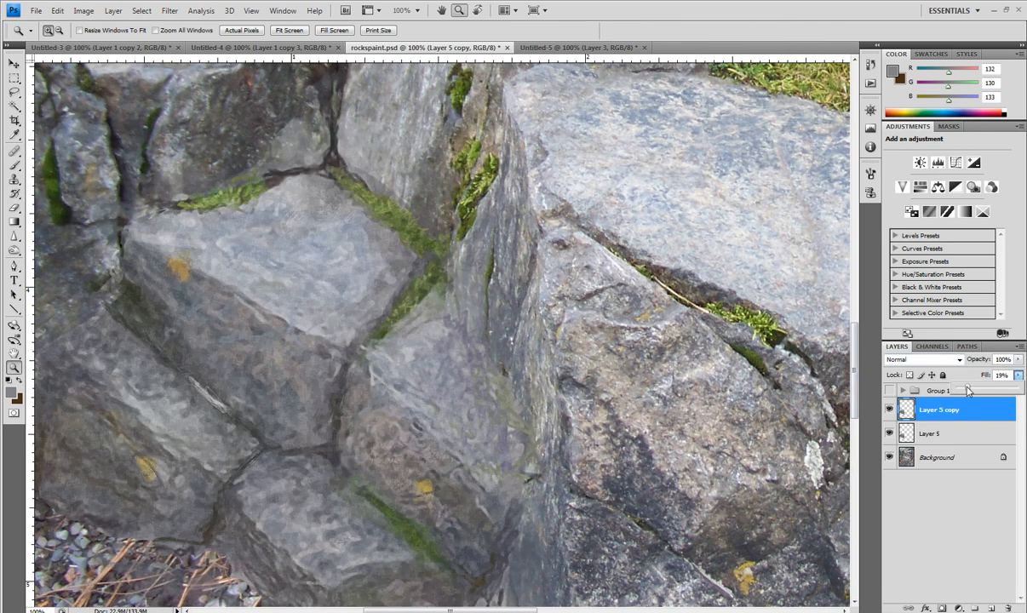
pyautogui.moveTo(961, 392)
pyautogui.mouseDown()
pyautogui.moveTo(992, 389)
pyautogui.moveTo(965, 390)
pyautogui.mouseUp()
pyautogui.keyDown('alt'); pyautogui.click(229, 393); pyautogui.keyUp('alt')
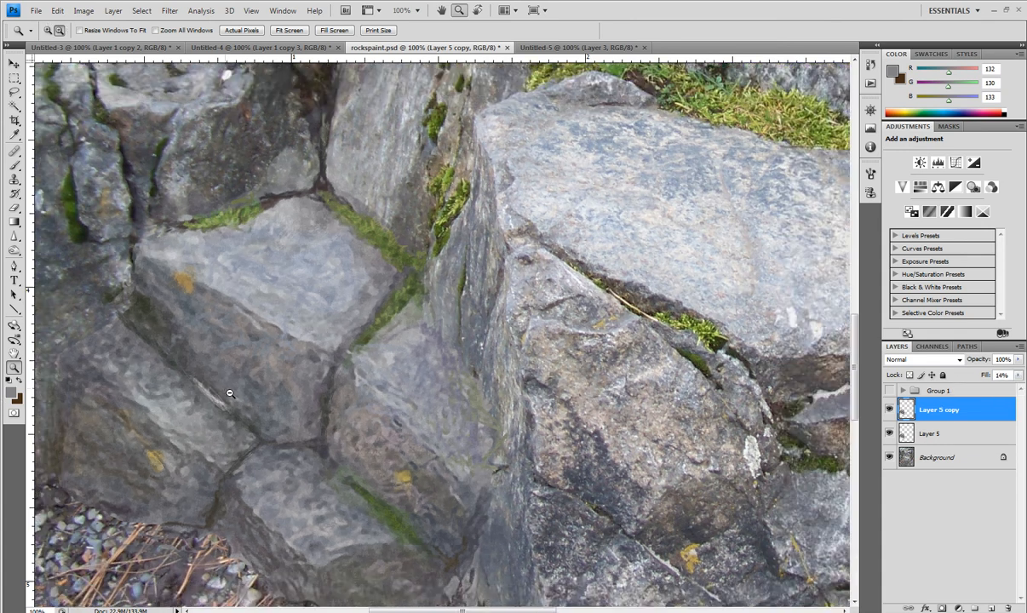
pyautogui.keyDown('alt'); pyautogui.click(230, 393); pyautogui.keyUp('alt')
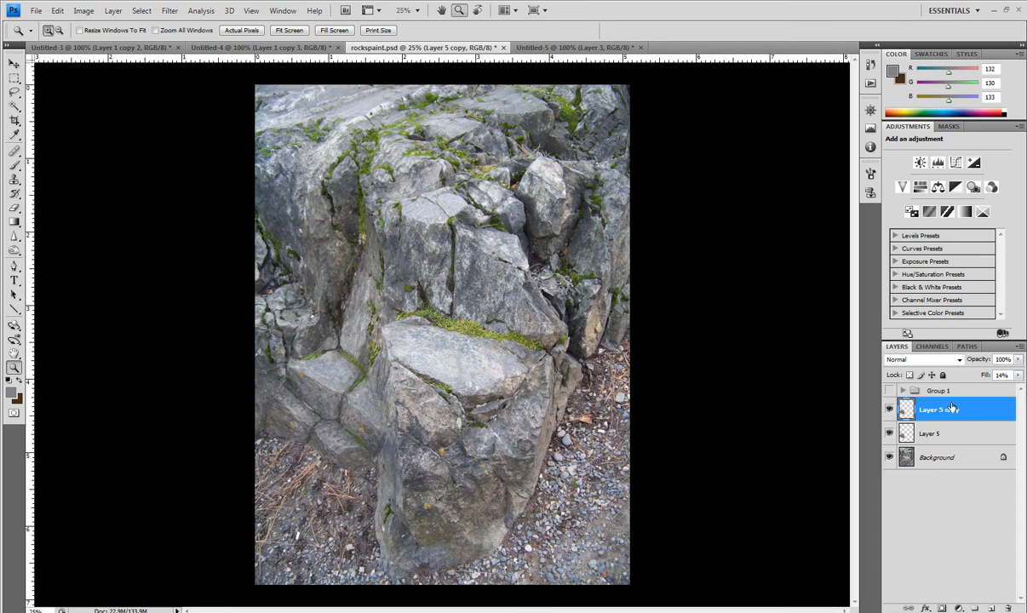
# Hide the filtered Layer 5 copy and delete it, keeping only the original Layer 5.
pyautogui.click(889, 412)
pyautogui.moveTo(906, 410); pyautogui.dragTo(1008, 610)
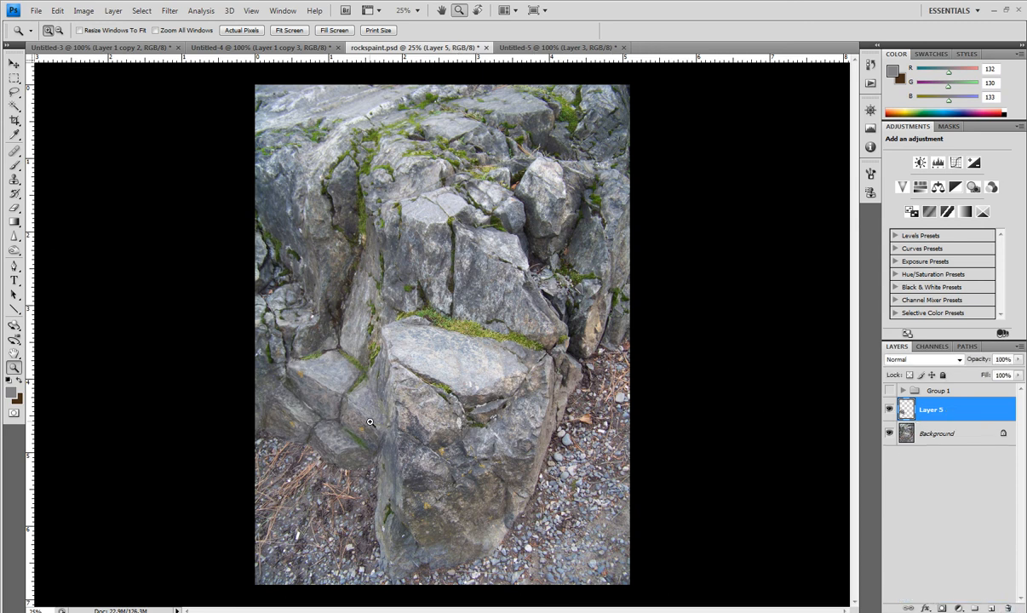
# Inspect the painted rocks and their lower edge against the gravel at magnifications from 25% to 100%.
pyautogui.moveTo(349, 423); pyautogui.dragTo(341, 460)
pyautogui.click(341, 459)
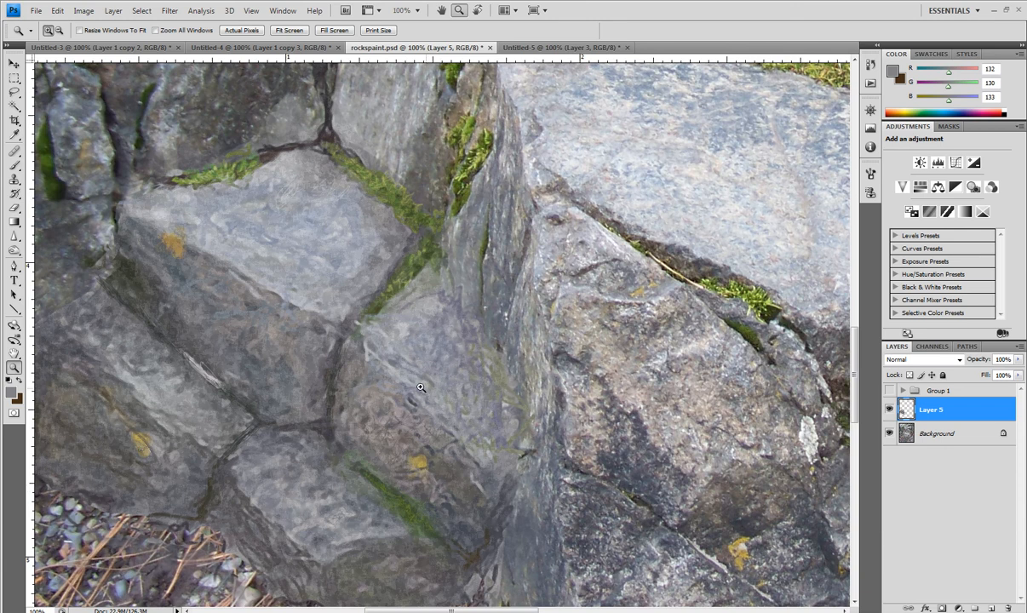
pyautogui.keyDown('alt'); pyautogui.click(391, 413); pyautogui.keyUp('alt')
pyautogui.keyDown('alt'); pyautogui.click(389, 412); pyautogui.keyUp('alt')
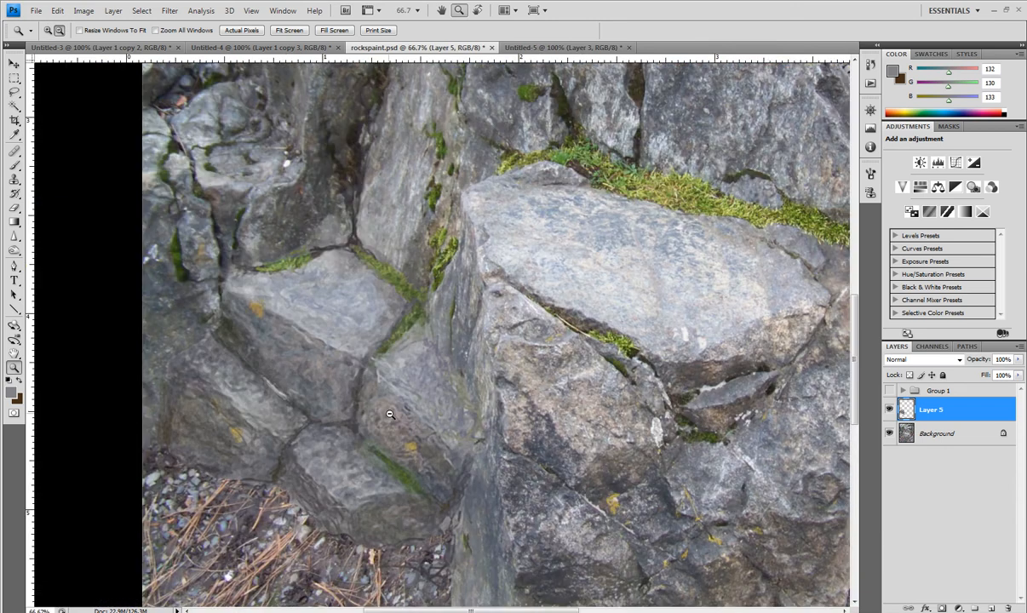
pyautogui.keyDown('alt'); pyautogui.click(390, 413); pyautogui.keyUp('alt')
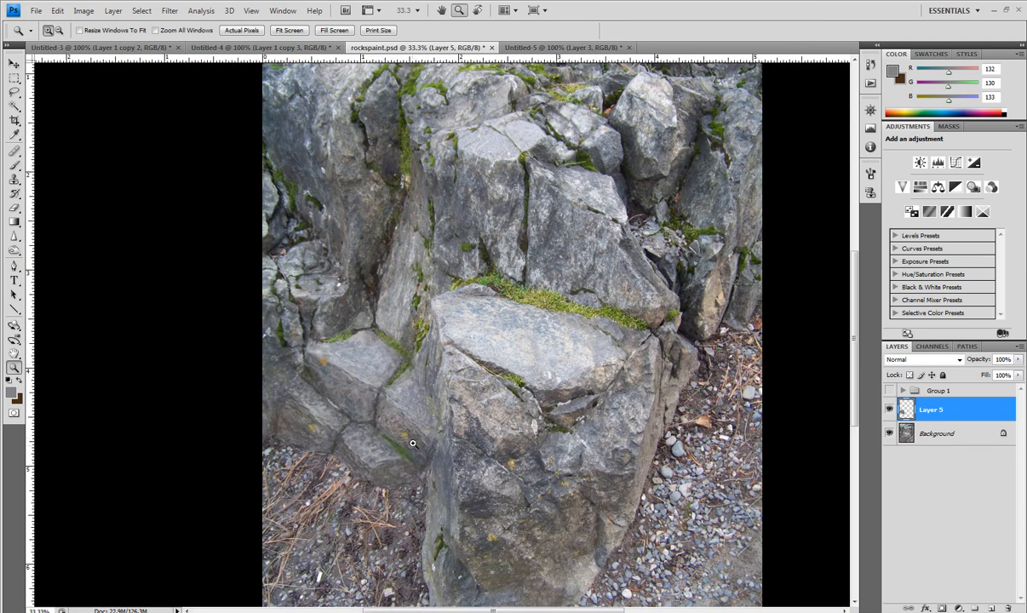
pyautogui.keyDown('alt'); pyautogui.click(397, 401); pyautogui.keyUp('alt')
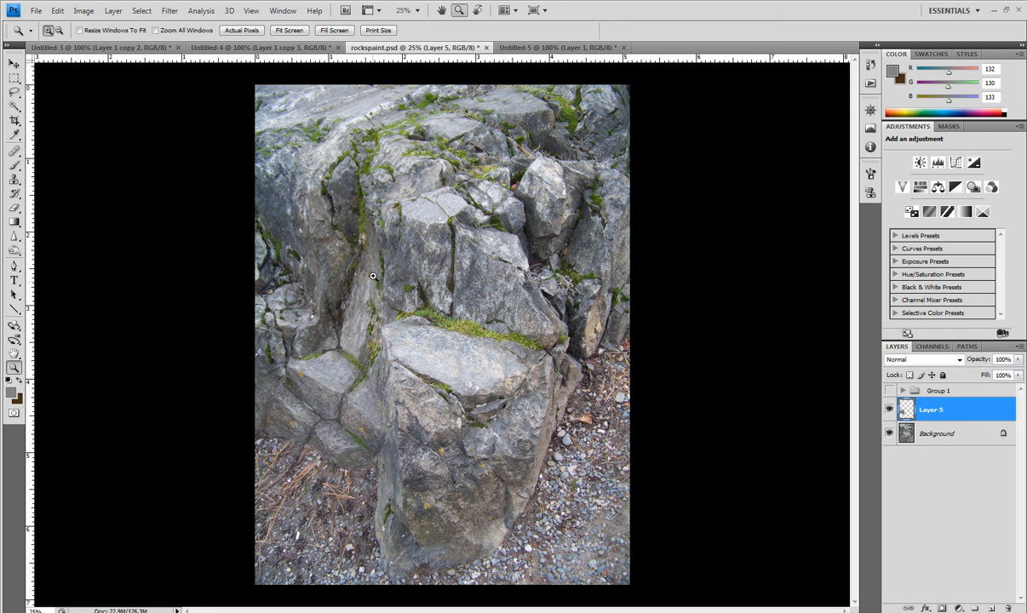
pyautogui.click(326, 462)
pyautogui.click(302, 440)
pyautogui.click(299, 467)
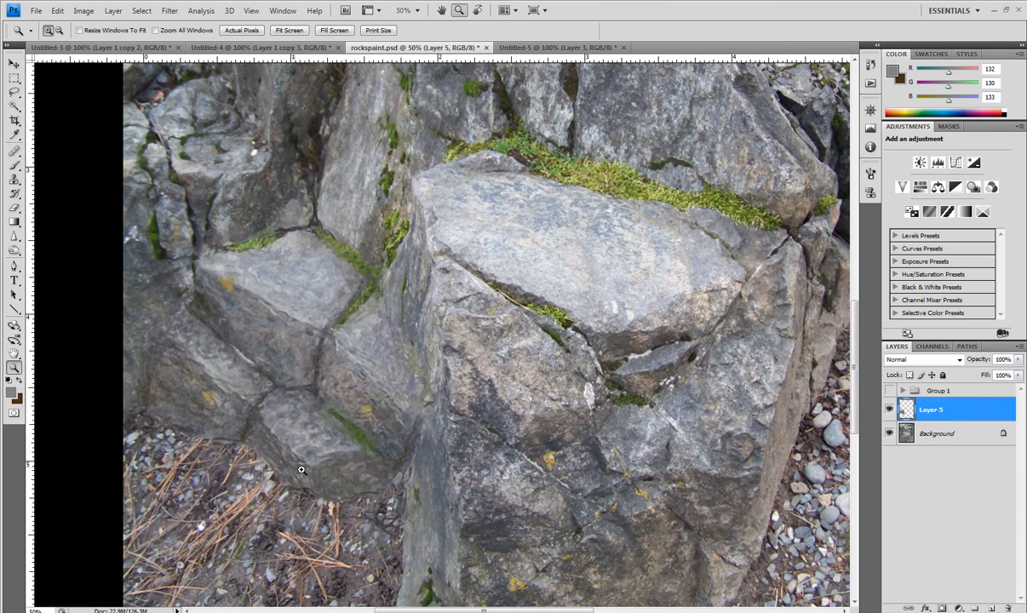
pyautogui.moveTo(324, 489); pyautogui.dragTo(352, 458)
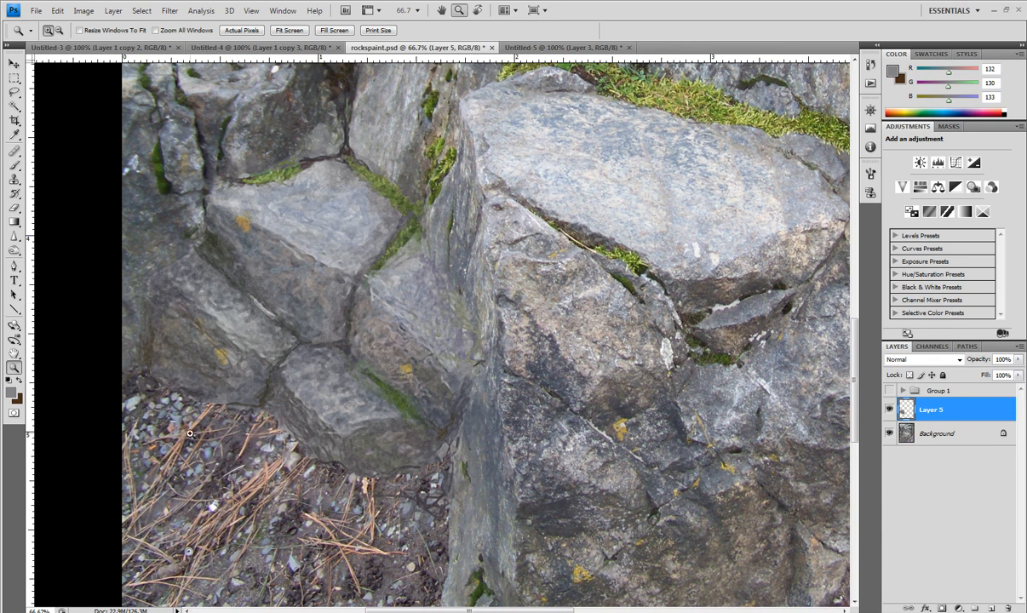
# Paint a thin, nearly horizontal pine needle across the lowest painted rock, using brown and dark tones sampled from the ground.
pyautogui.click(15, 165)
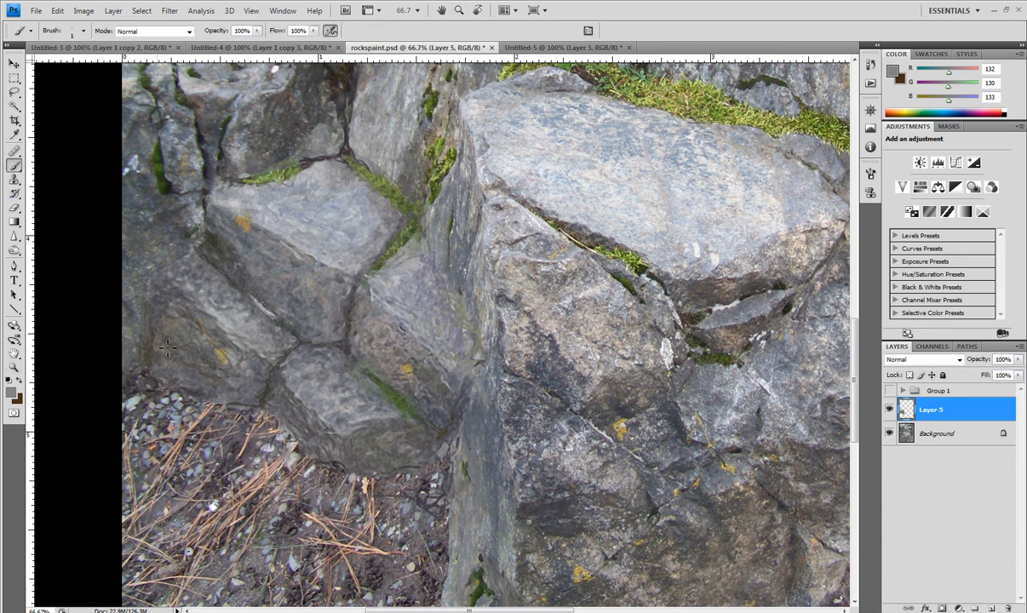
pyautogui.keyDown('alt'); pyautogui.click(191, 393); pyautogui.keyUp('alt')
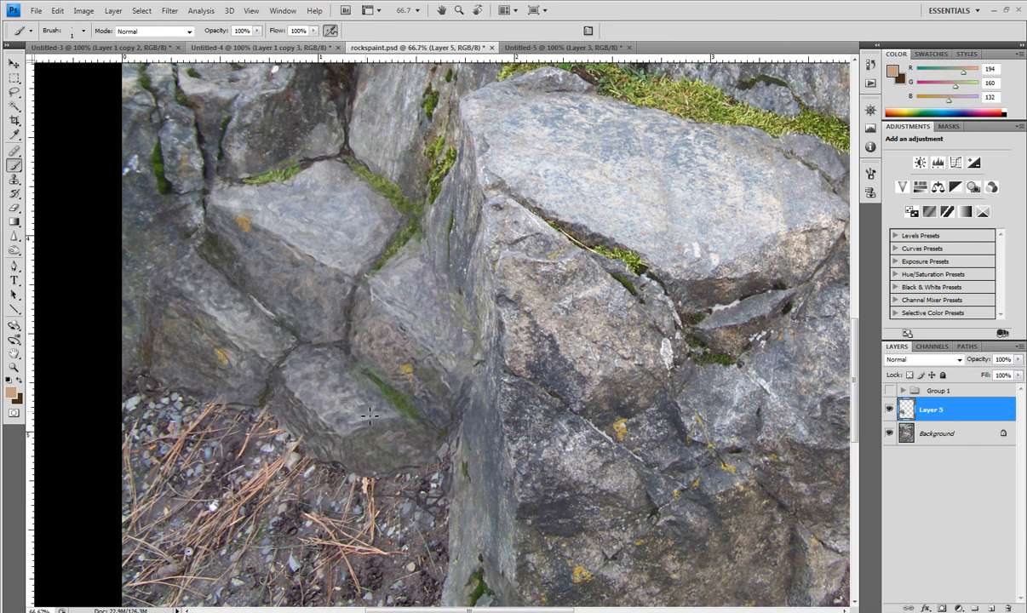
pyautogui.keyDown('alt'); pyautogui.click(283, 465); pyautogui.keyUp('alt')
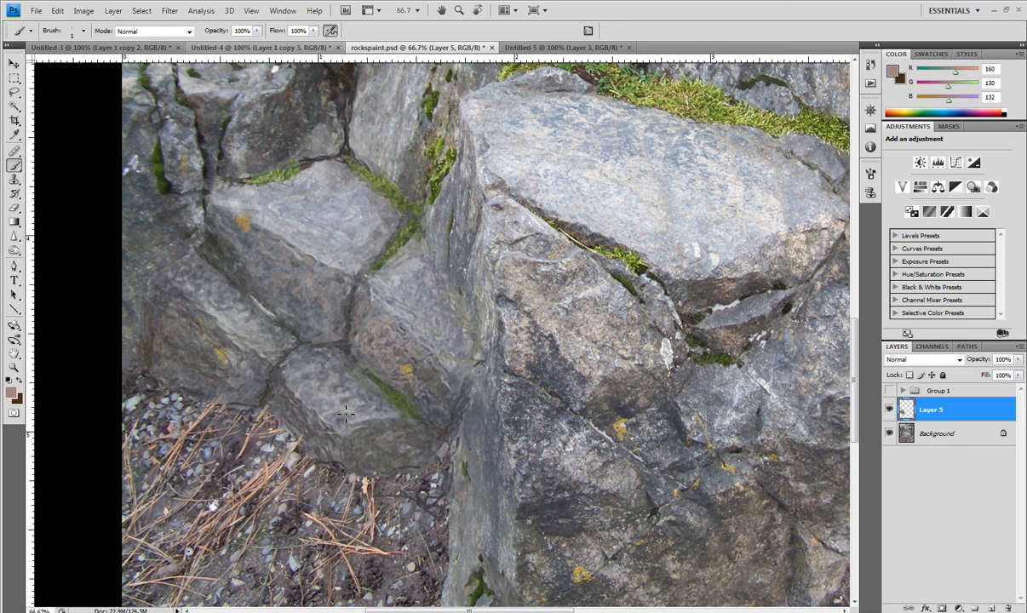
pyautogui.moveTo(320, 407); pyautogui.dragTo(380, 407)
pyautogui.keyDown('alt'); pyautogui.click(365, 485); pyautogui.keyUp('alt')
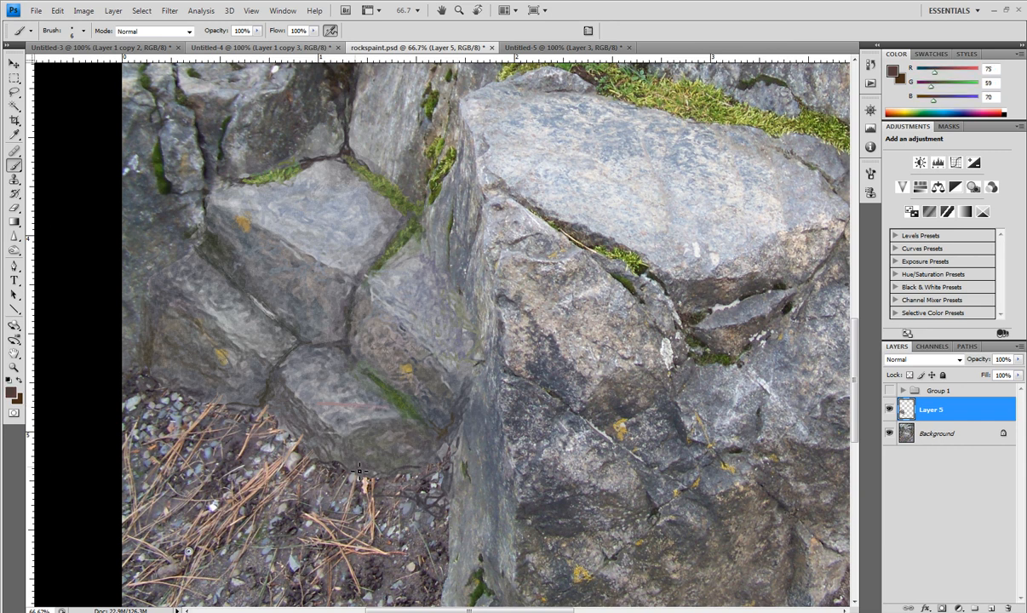
pyautogui.moveTo(324, 409); pyautogui.dragTo(375, 411)
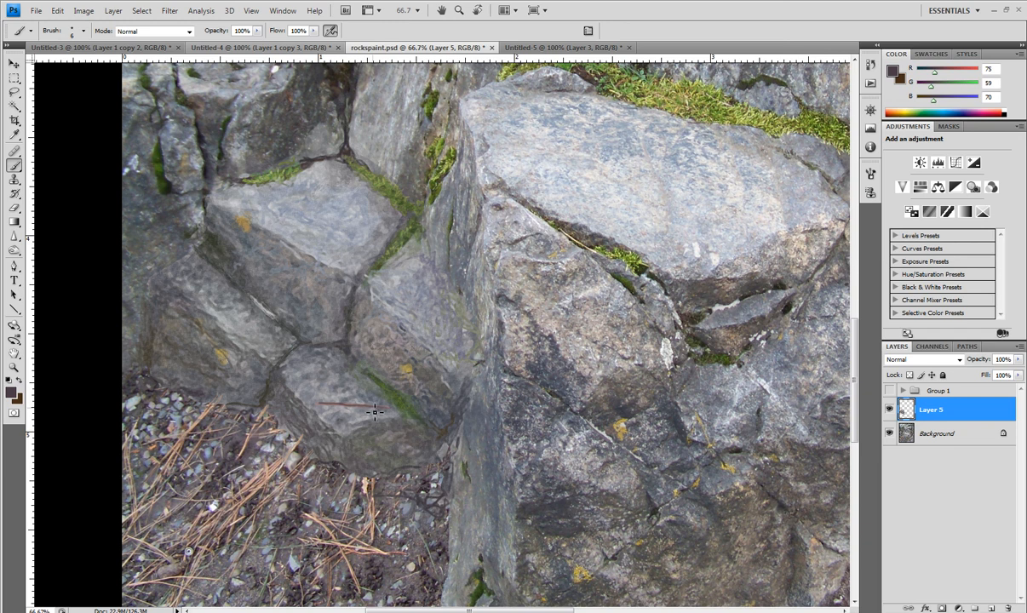
# Add a pale highlight along the painted pine needle with a size 2 brush and a light tone sampled from the ground.
pyautogui.keyDown('alt'); pyautogui.click(335, 430); pyautogui.keyUp('alt')
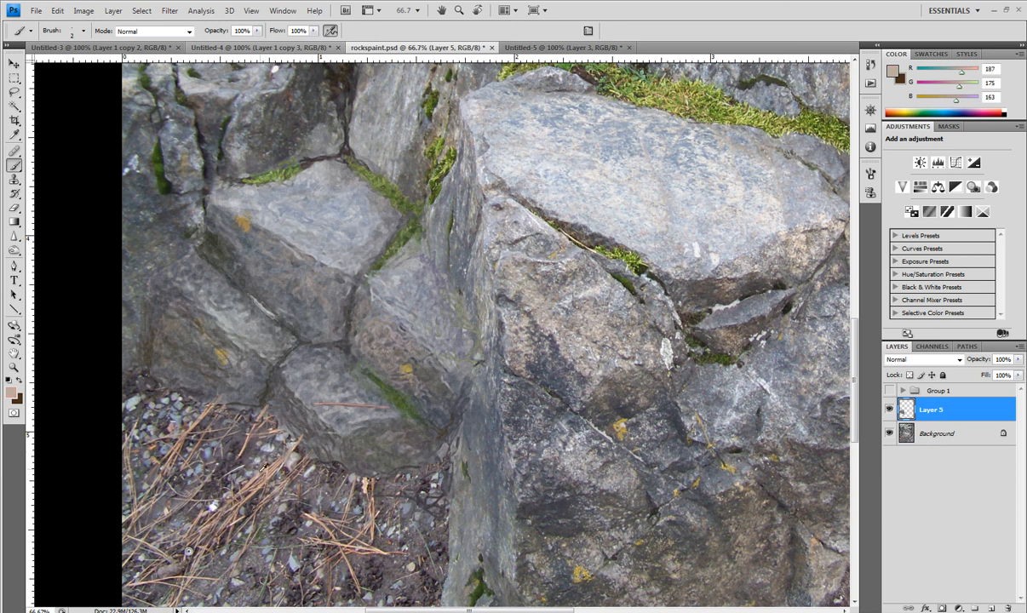
pyautogui.keyDown('alt'); pyautogui.click(292, 459); pyautogui.keyUp('alt')
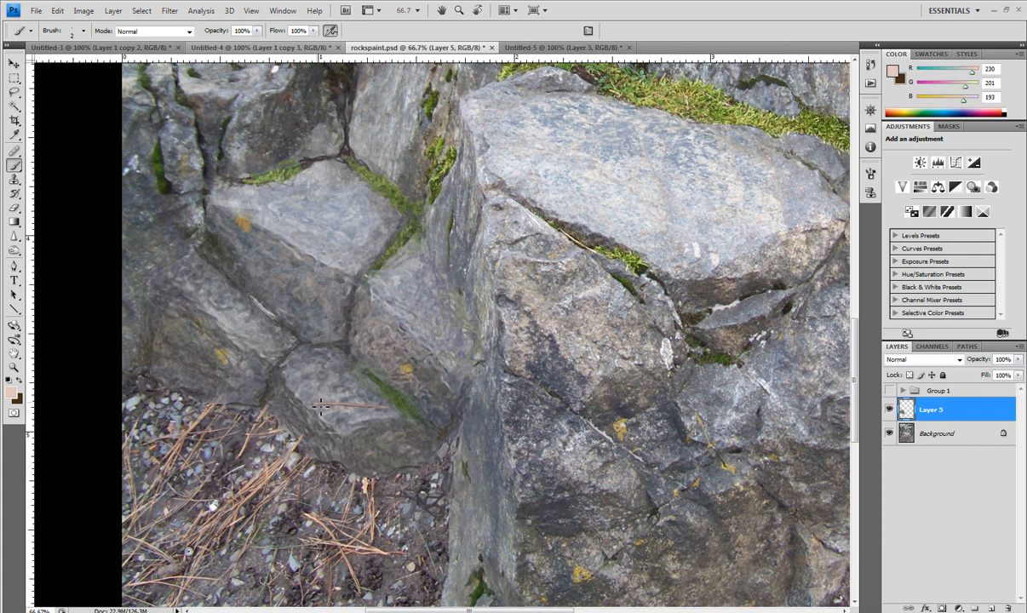
pyautogui.moveTo(331, 404); pyautogui.dragTo(355, 408)
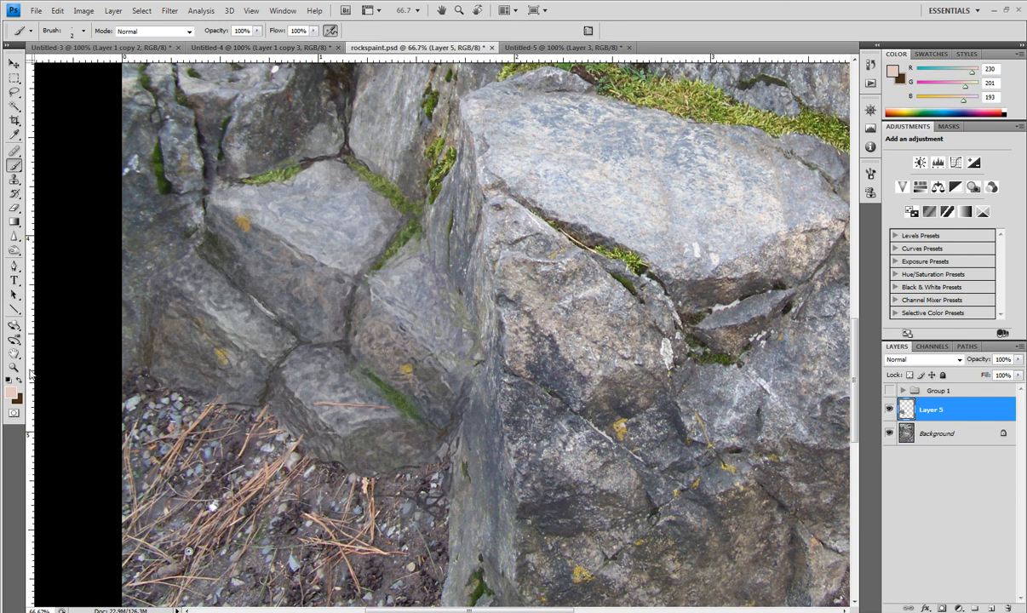
# Examine how the painted rocks and pine needle fit into the whole photo at 25% and 16.7% magnification.
pyautogui.press('z')
pyautogui.keyDown('alt'); pyautogui.click(493, 346); pyautogui.keyUp('alt')
pyautogui.keyDown('alt'); pyautogui.click(512, 386); pyautogui.keyUp('alt')
pyautogui.keyDown('alt'); pyautogui.click(513, 386); pyautogui.keyUp('alt')
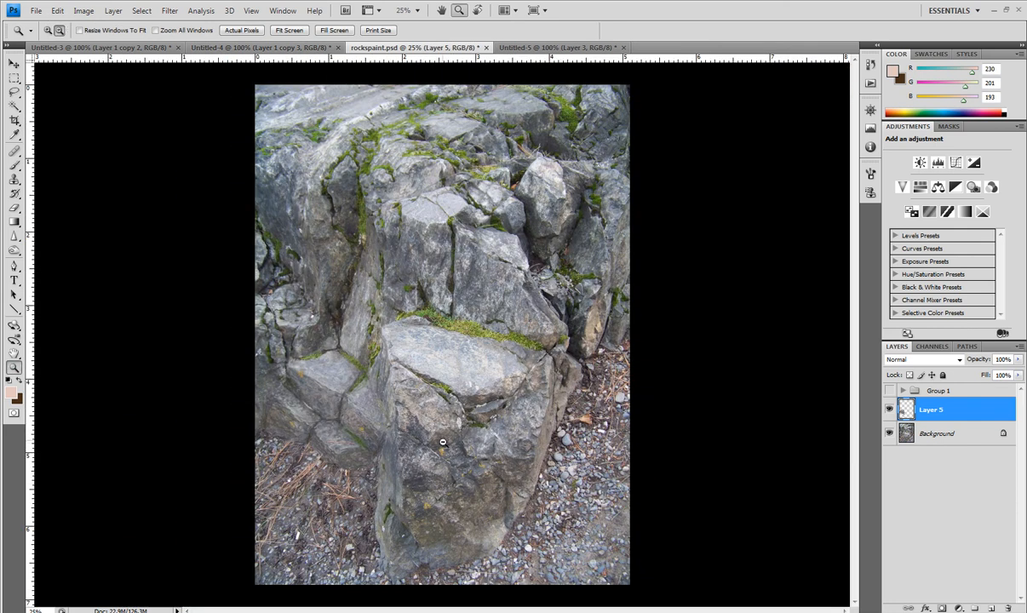
pyautogui.keyDown('alt'); pyautogui.click(465, 437); pyautogui.keyUp('alt')
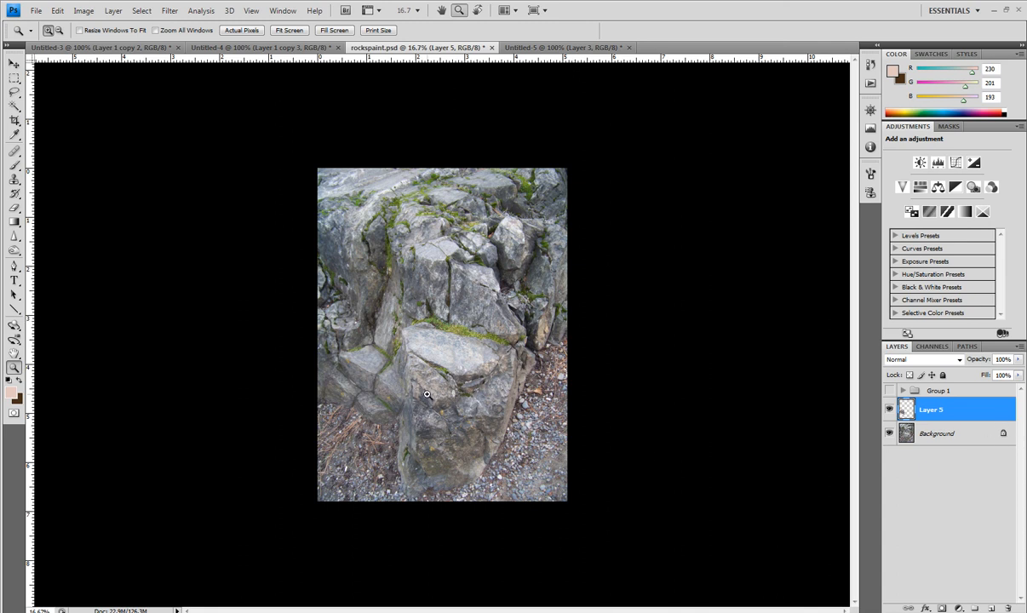
# Examine the surface texture and colour variation of the large central rock at up to 300%, and compare it with the whole photo.
pyautogui.click(408, 361)
pyautogui.click(416, 428)
pyautogui.click(416, 428)
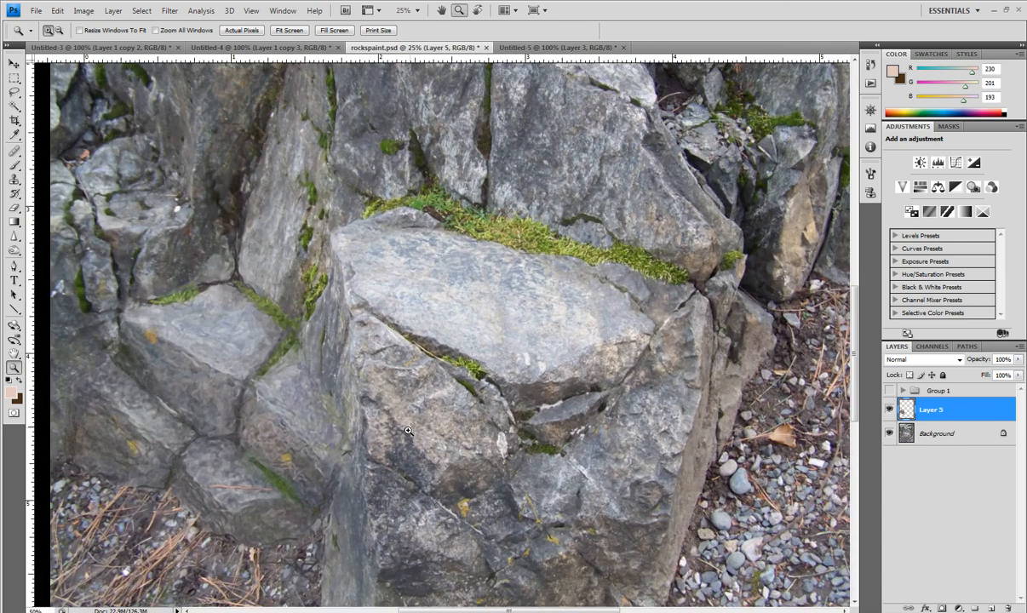
pyautogui.click(410, 424)
pyautogui.click(404, 421)
pyautogui.click(396, 418)
pyautogui.click(396, 418)
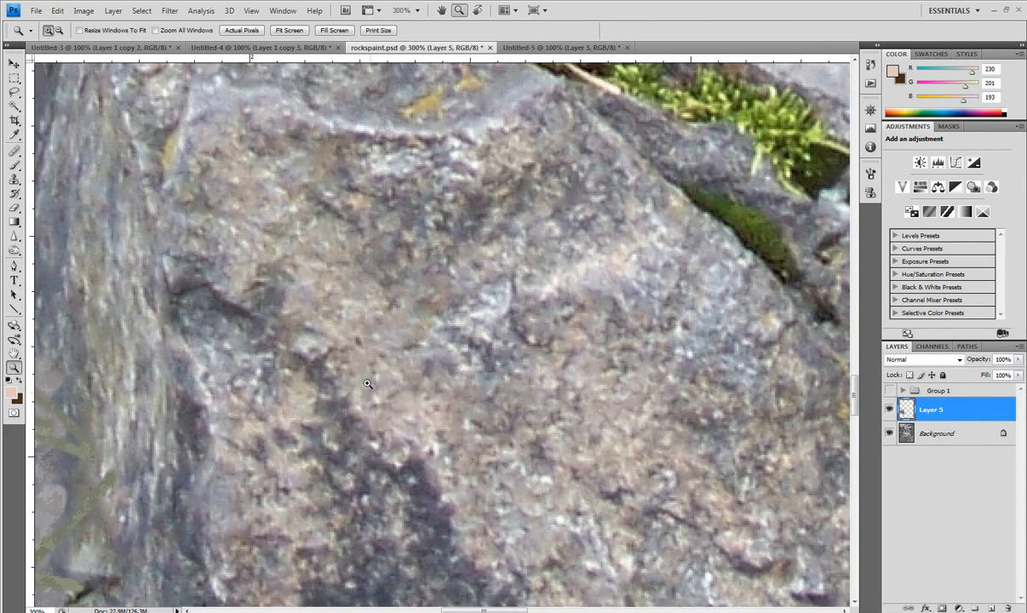
pyautogui.keyDown('alt'); pyautogui.click(410, 369); pyautogui.keyUp('alt')
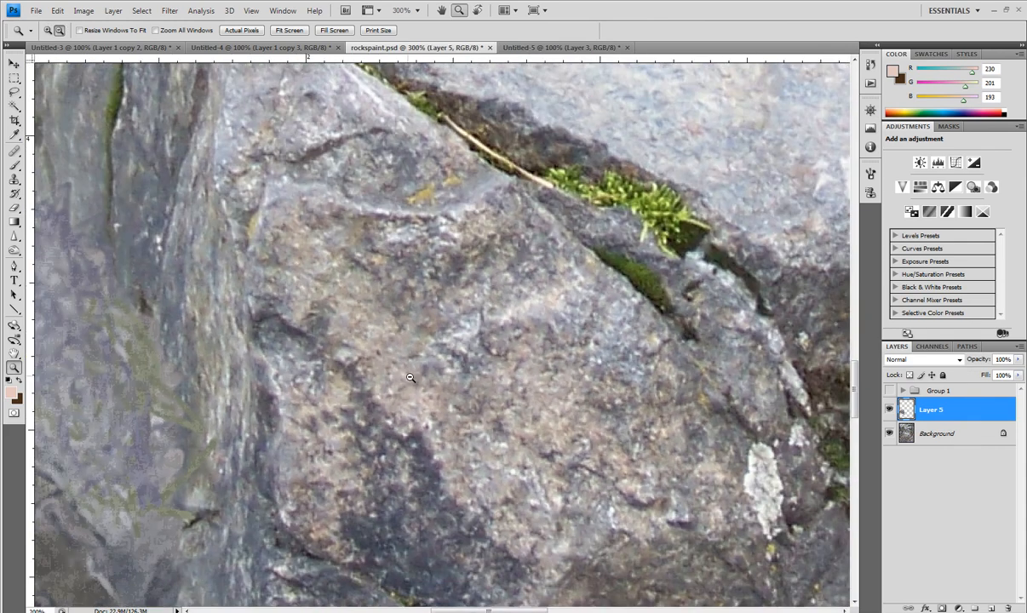
pyautogui.keyDown('alt'); pyautogui.click(410, 375); pyautogui.keyUp('alt')
pyautogui.keyDown('alt'); pyautogui.click(409, 381); pyautogui.keyUp('alt')
pyautogui.keyDown('alt'); pyautogui.click(410, 390); pyautogui.keyUp('alt')
pyautogui.keyDown('alt'); pyautogui.click(409, 390); pyautogui.keyUp('alt')
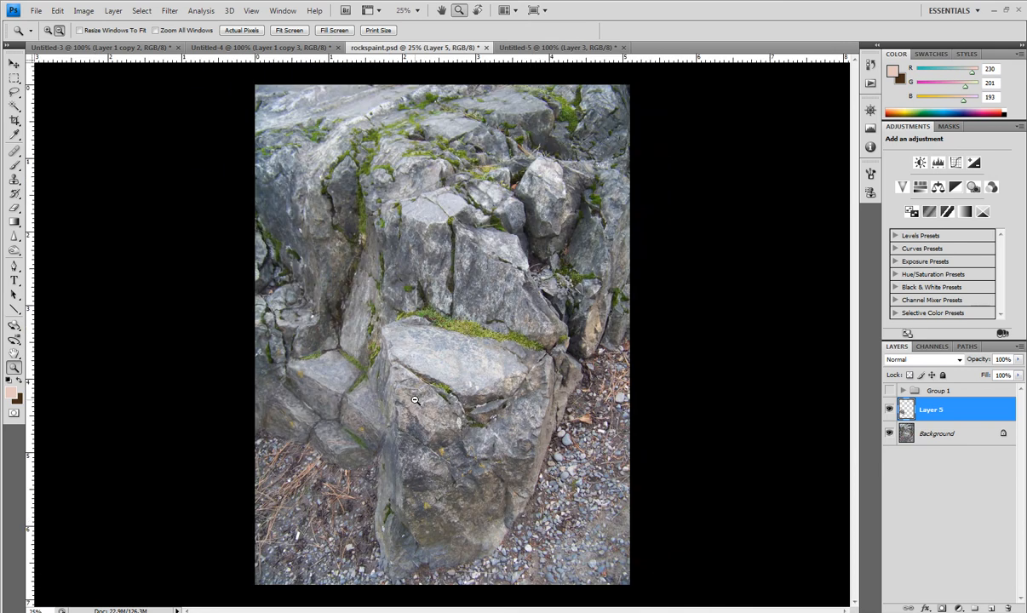
pyautogui.keyDown('alt'); pyautogui.click(410, 390); pyautogui.keyUp('alt')
# Duplicate the Background layer and apply a Gaussian Blur with a 4.6-pixel radius to the copy.
pyautogui.click(949, 434)
pyautogui.moveTo(950, 434); pyautogui.dragTo(975, 608)
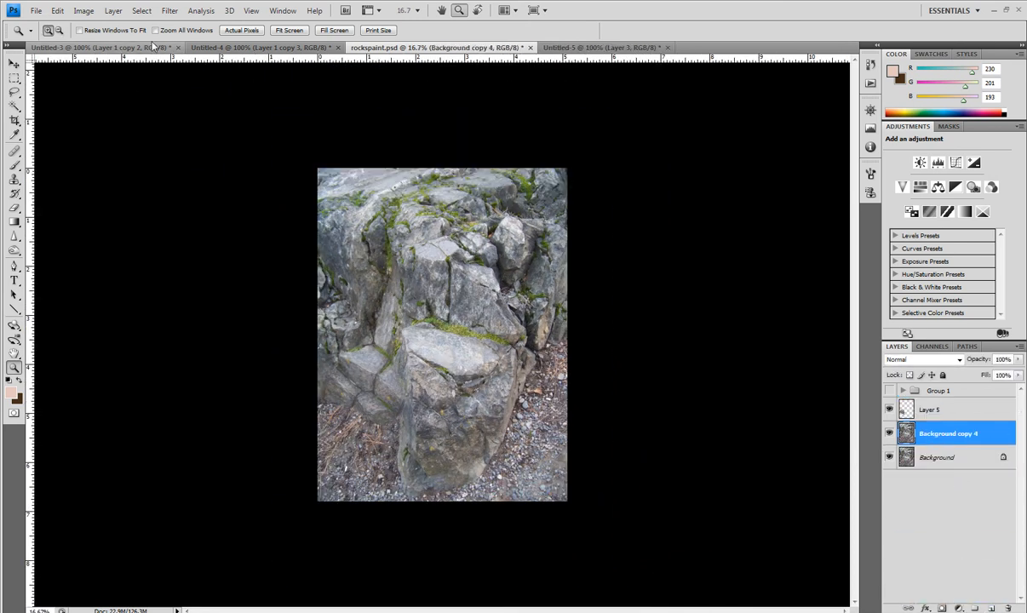
pyautogui.click(170, 11)
pyautogui.moveTo(136, 112)
pyautogui.click(230, 157)
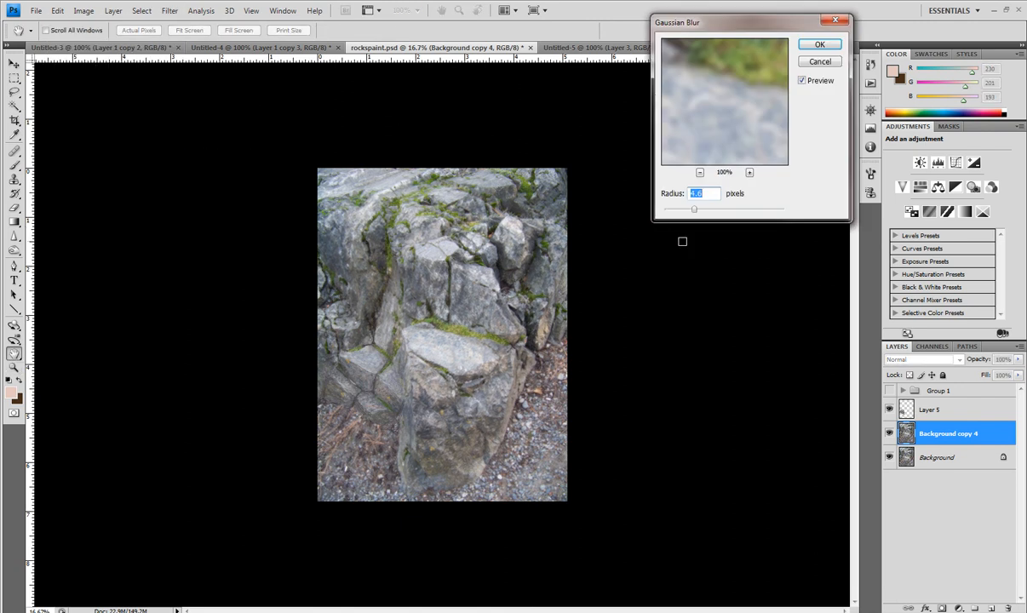
pyautogui.click(817, 45)
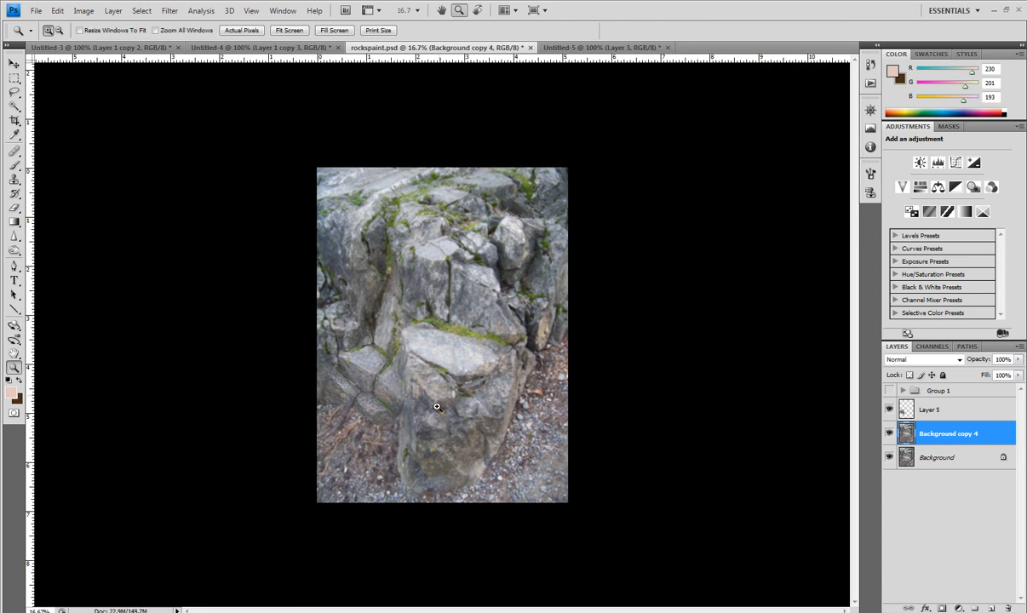
# Sample several grey and brown base tones from the blurred central rock as the brush colour.
pyautogui.click(441, 379)
pyautogui.click(425, 451)
pyautogui.click(425, 451)
pyautogui.click(425, 451)
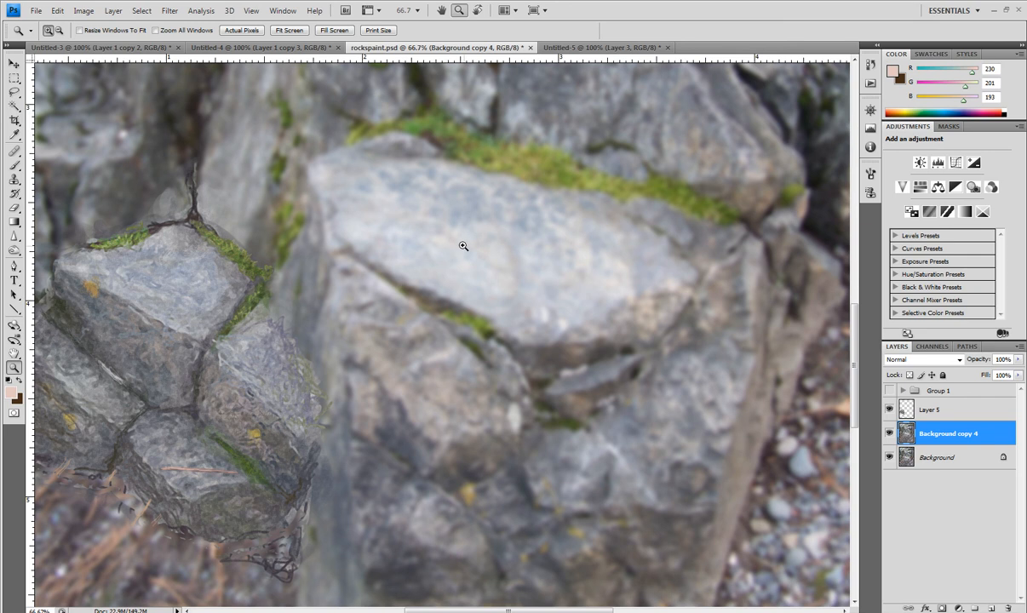
pyautogui.click(13, 166)
pyautogui.keyDown('alt'); pyautogui.click(378, 360); pyautogui.keyUp('alt')
pyautogui.keyDown('alt'); pyautogui.click(379, 369); pyautogui.keyUp('alt')
pyautogui.keyDown('alt'); pyautogui.click(392, 382); pyautogui.keyUp('alt')
pyautogui.keyDown('alt'); pyautogui.click(388, 386); pyautogui.keyUp('alt')
pyautogui.keyDown('alt'); pyautogui.click(397, 385); pyautogui.keyUp('alt')
pyautogui.keyDown('alt'); pyautogui.click(404, 390); pyautogui.keyUp('alt')
# Set the foreground colour to a light pinkish grey with 5% saturation and 75% brightness.
pyautogui.click(11, 392)
pyautogui.moveTo(665, 103); pyautogui.dragTo(665, 99)
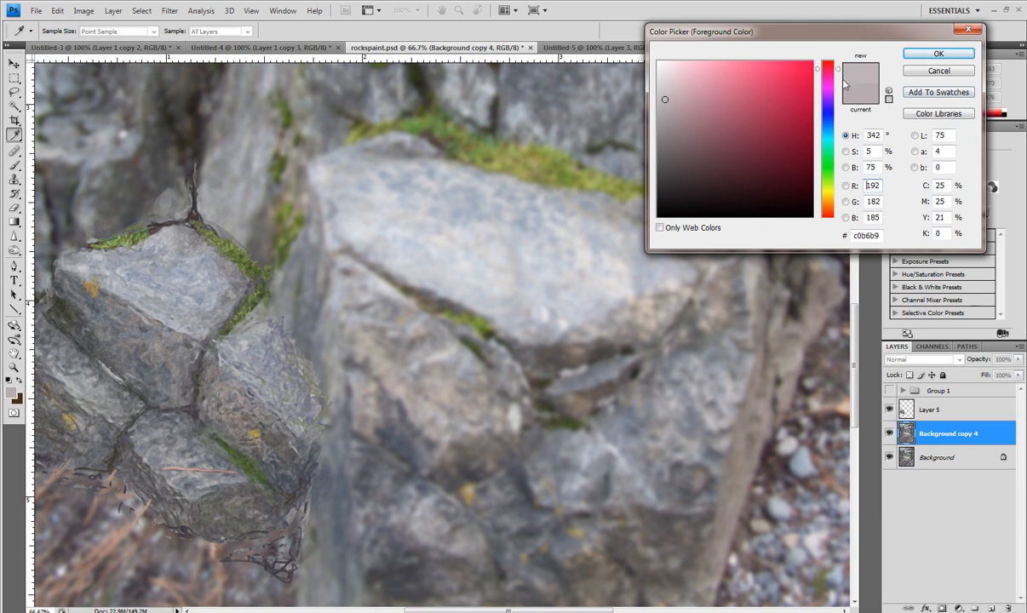
pyautogui.click(937, 53)
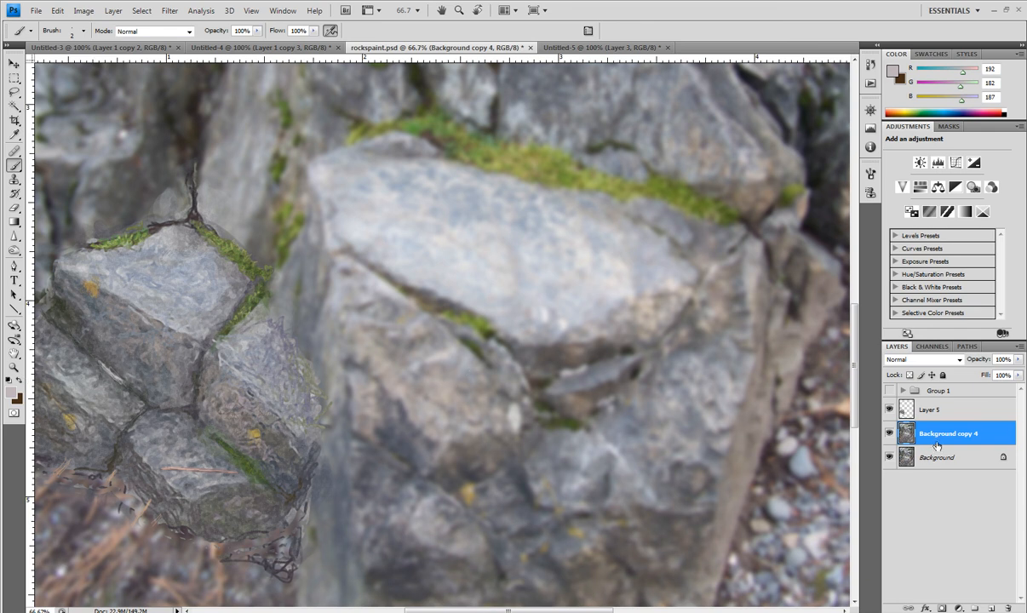
# Hide the blurred background copy and check the sharp photo with the painted rocks at 25% magnification.
pyautogui.click(889, 433)
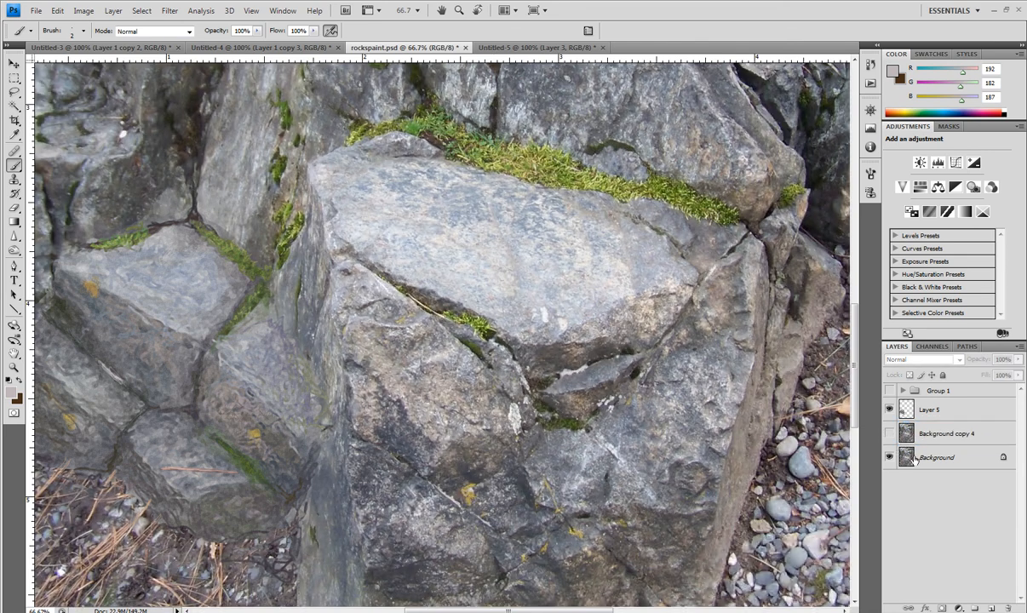
pyautogui.click(13, 368)
pyautogui.keyDown('alt'); pyautogui.click(339, 394); pyautogui.keyUp('alt')
pyautogui.keyDown('alt'); pyautogui.click(351, 435); pyautogui.keyUp('alt')
pyautogui.keyDown('alt'); pyautogui.click(381, 453); pyautogui.keyUp('alt')
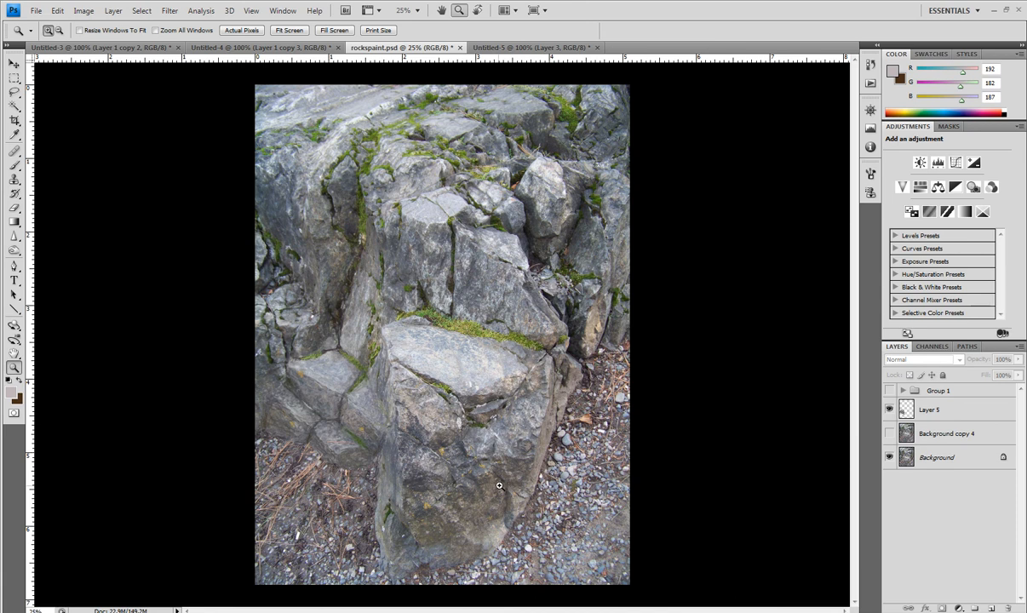